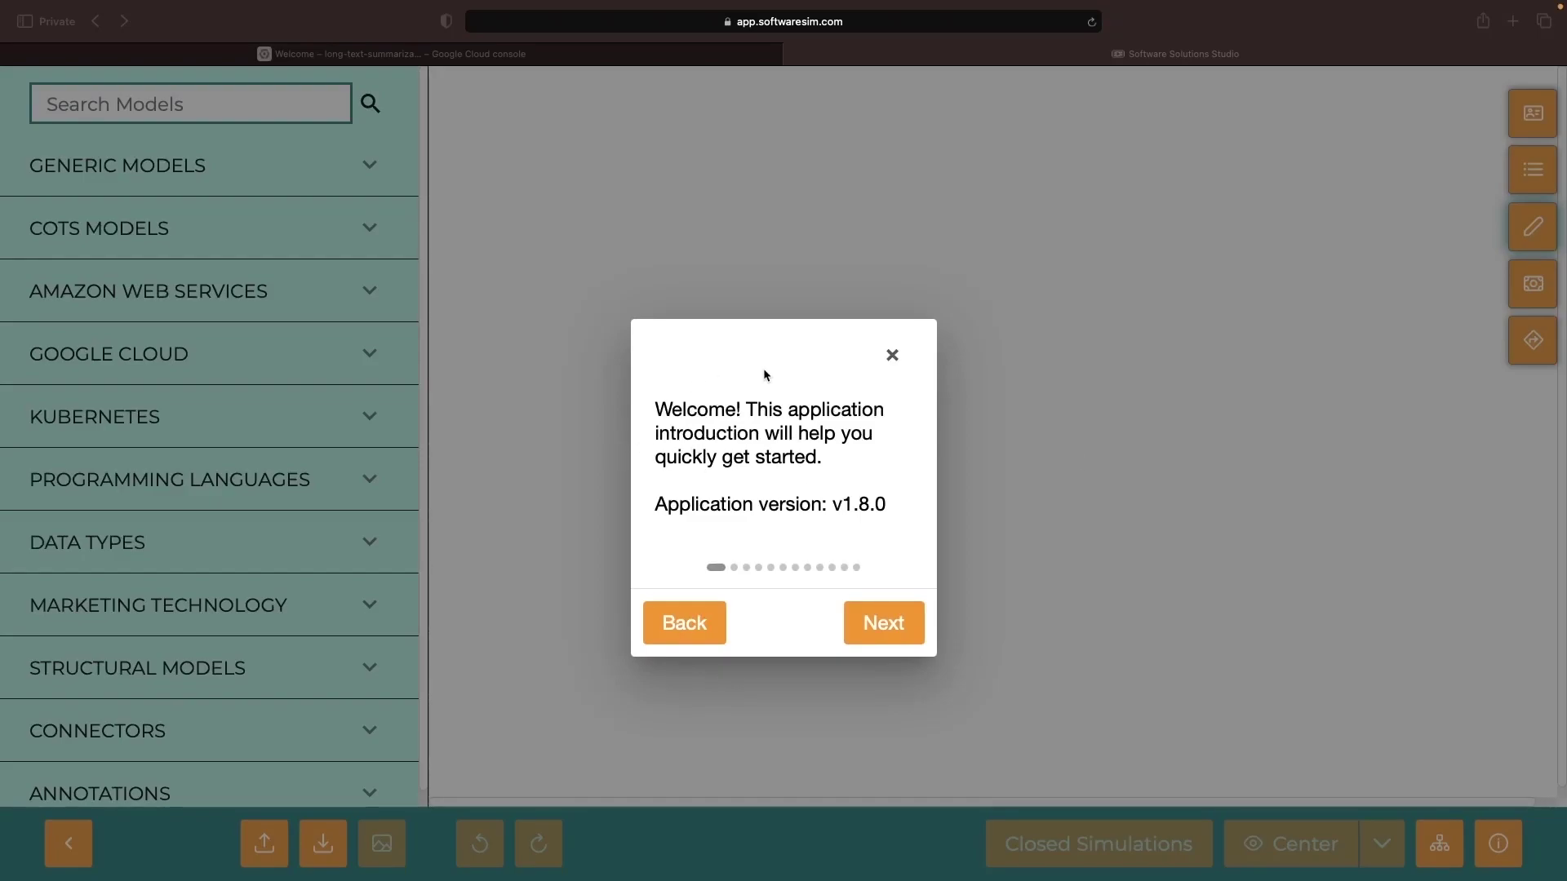
# - Dismiss the welcome screen and place a Text Data node on the canvas
pyautogui.click(894, 354)
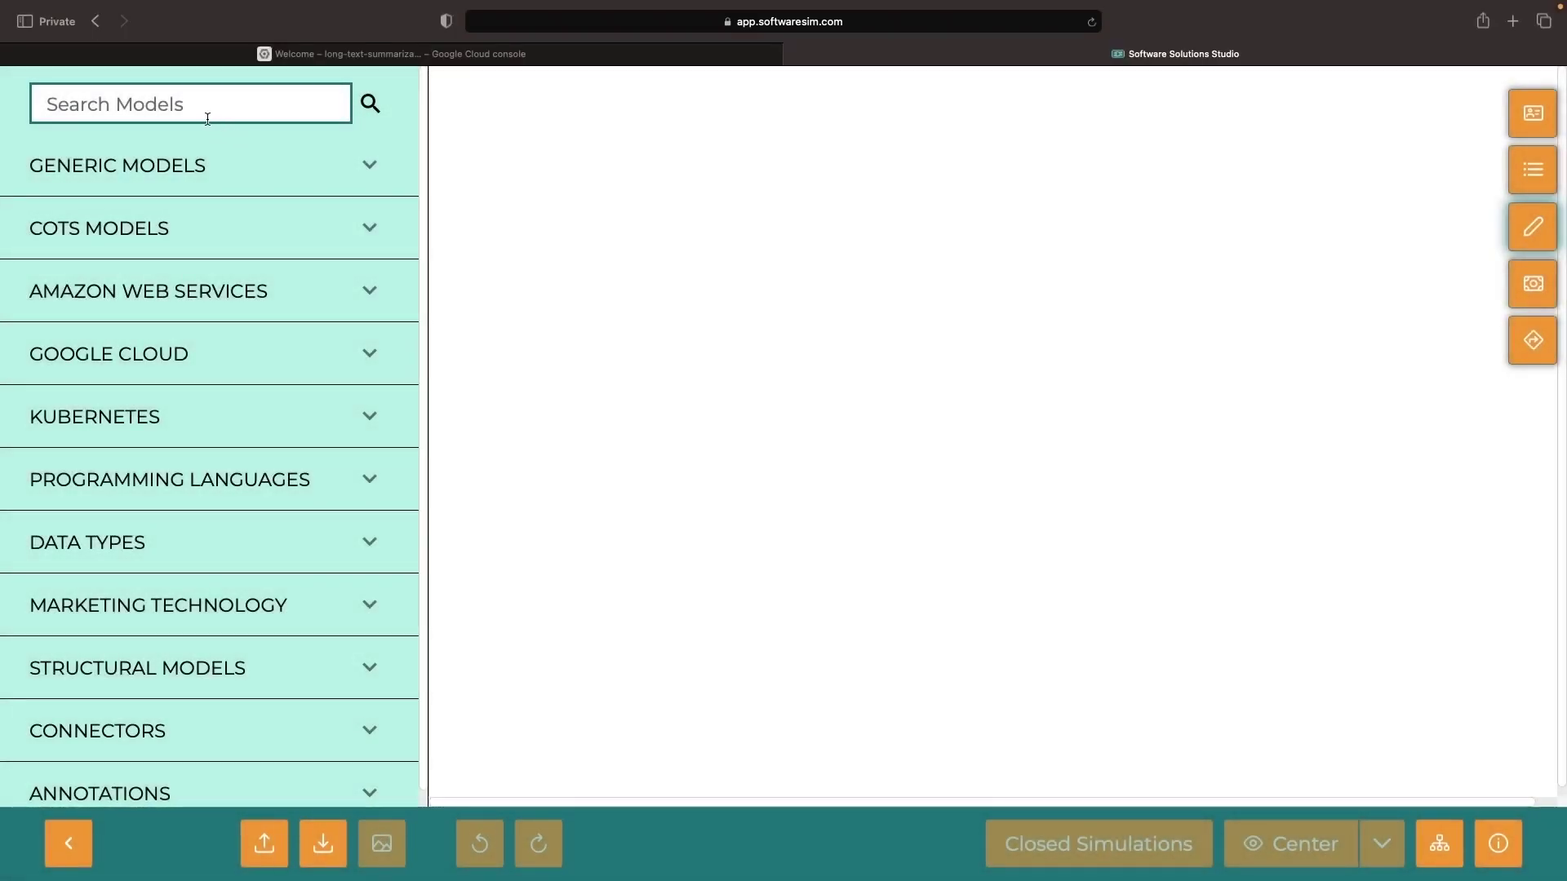
pyautogui.click(116, 543)
pyautogui.scroll(-2, 183, 489)
pyautogui.scroll(-1, 333, 641)
pyautogui.moveTo(355, 687); pyautogui.dragTo(679, 405)
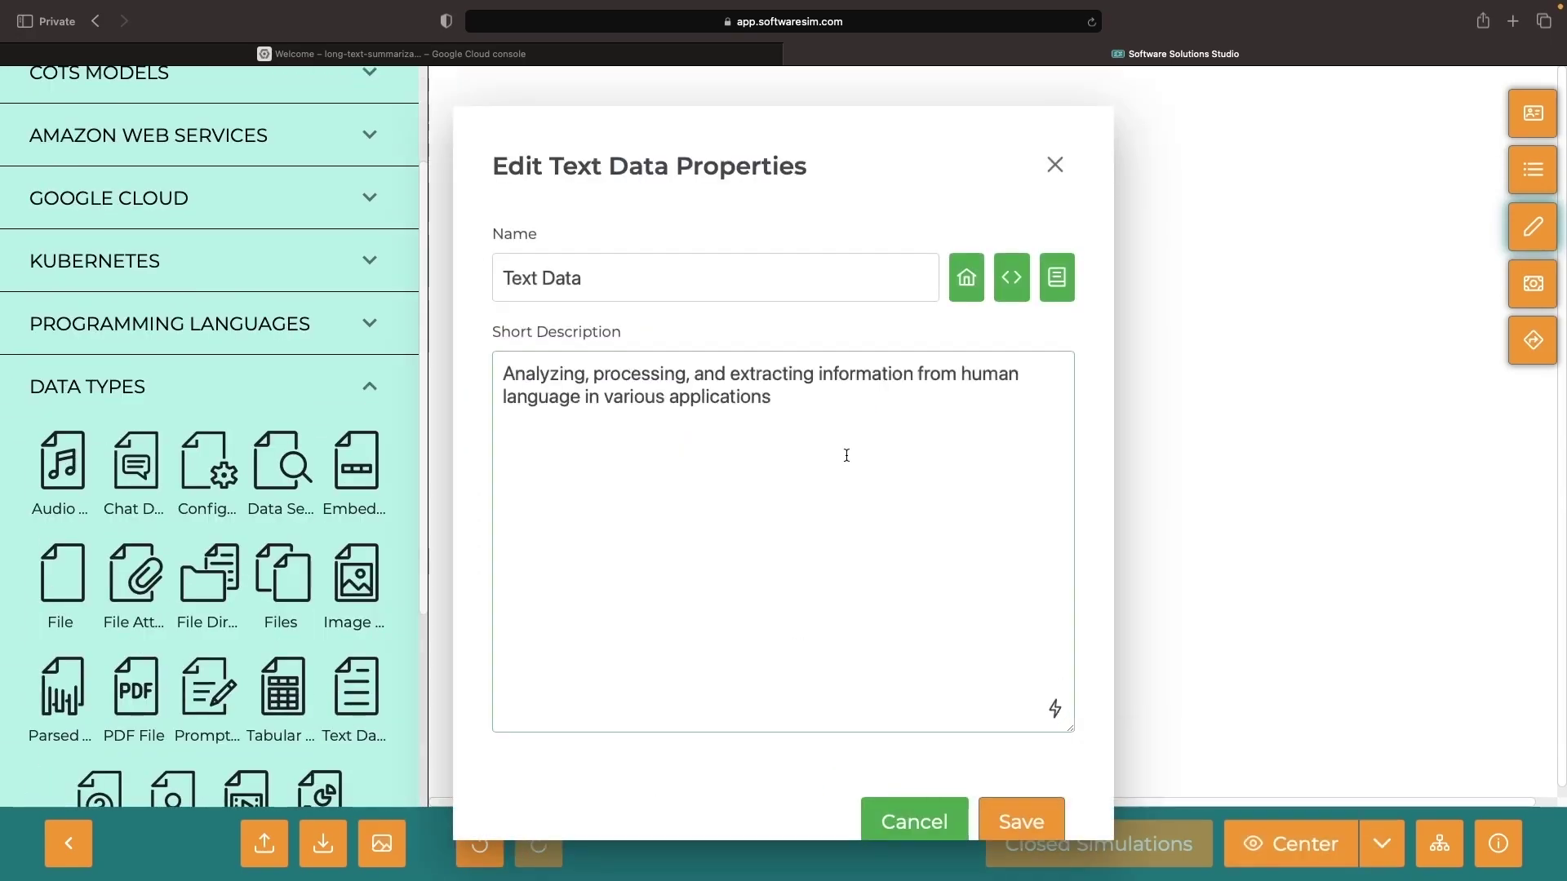
# - Rename the node 'Long Text Data' with a plain-text human-language description, and save
pyautogui.moveTo(973, 374); pyautogui.dragTo(414, 371)
pyautogui.write('Plain-text')
pyautogui.doubleClick(829, 374)
pyautogui.write('from')
pyautogui.click(719, 295)
pyautogui.click(504, 278)
pyautogui.write('Long')
pyautogui.click(1021, 821)
pyautogui.click(612, 453)
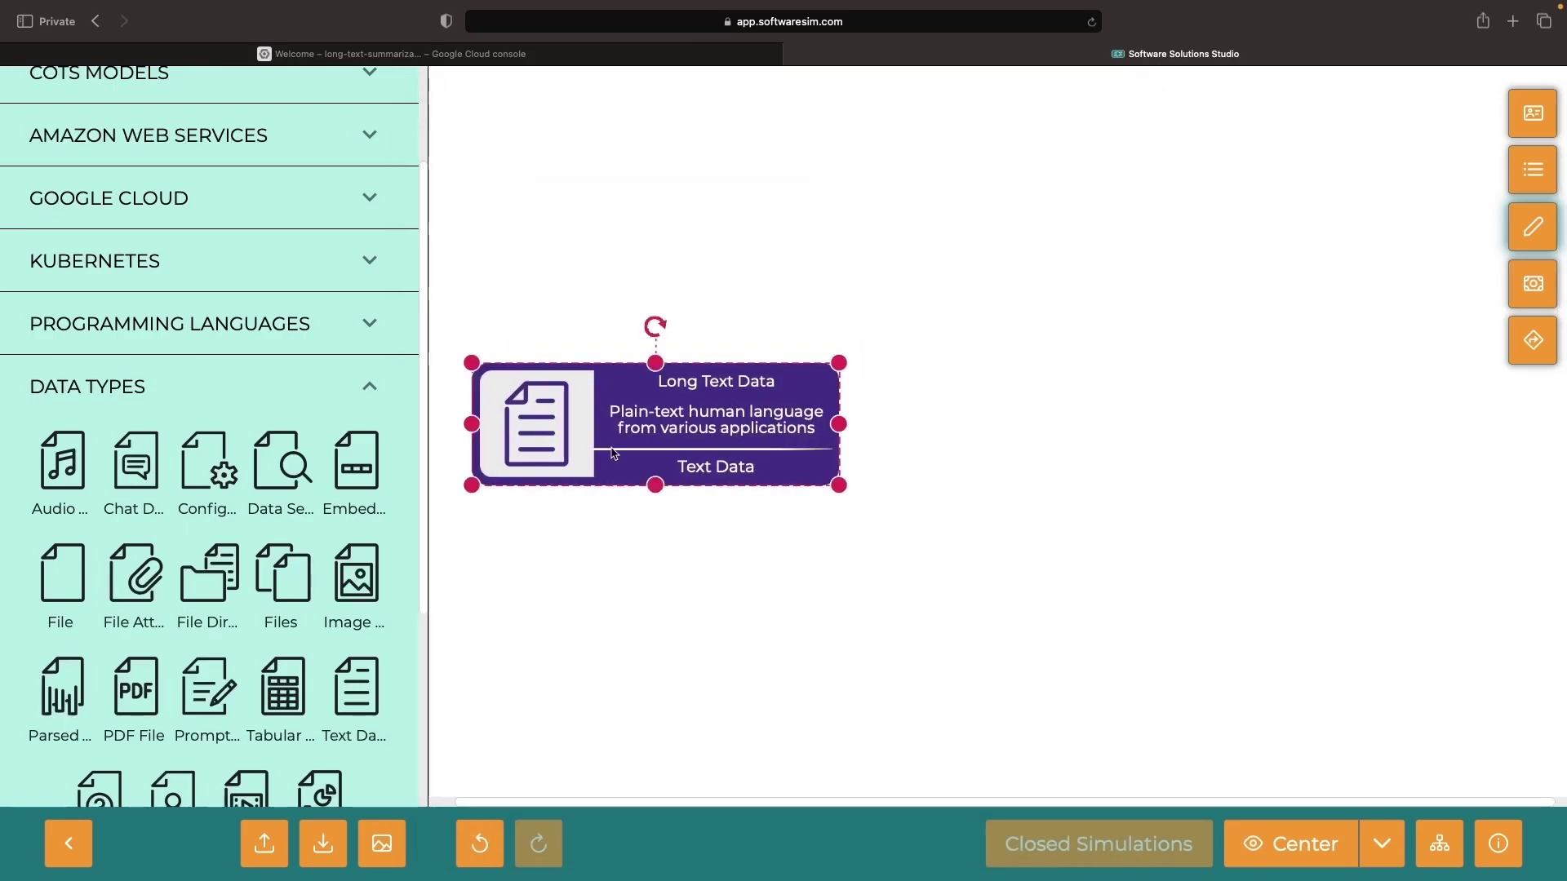
# - Shift the diagram and browse to the Programming Languages category for a Python node
pyautogui.moveTo(920, 490); pyautogui.dragTo(840, 532)
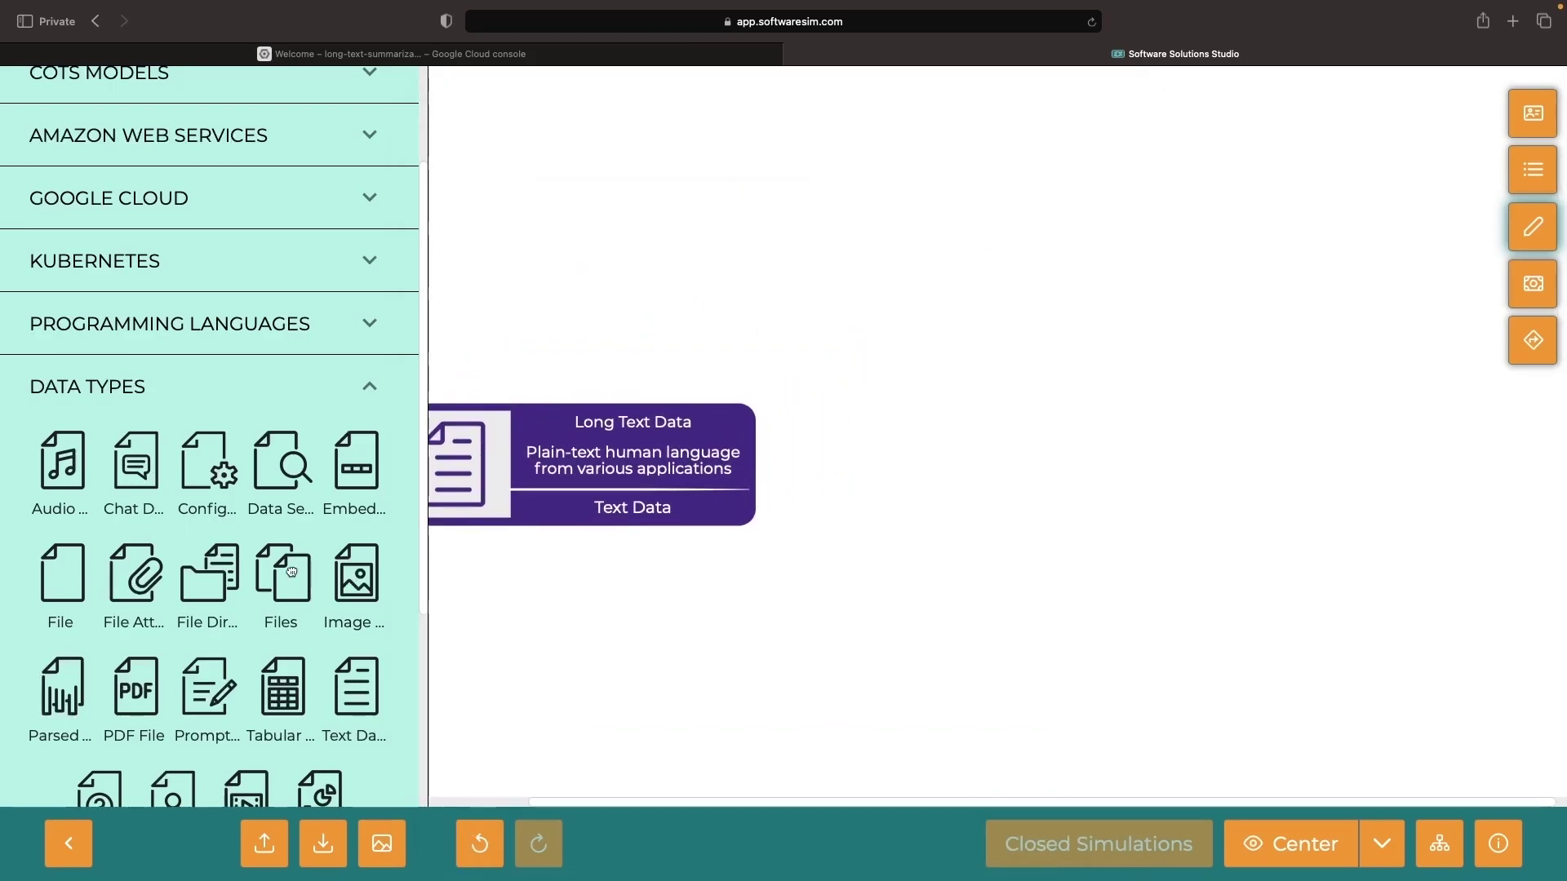
pyautogui.scroll(2, 231, 396)
pyautogui.click(229, 321)
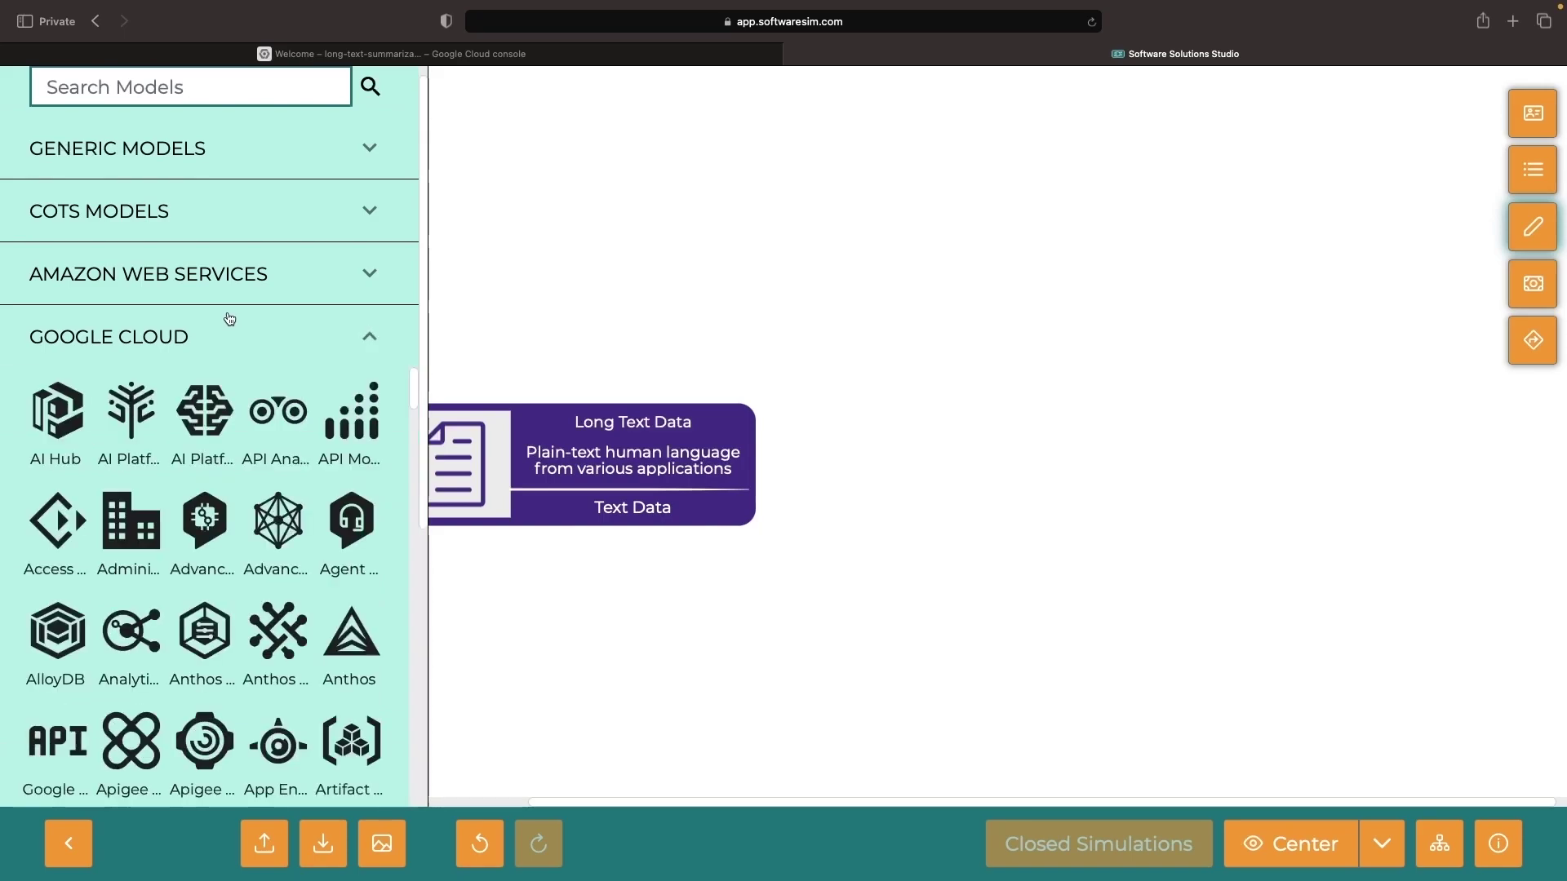
pyautogui.click(225, 337)
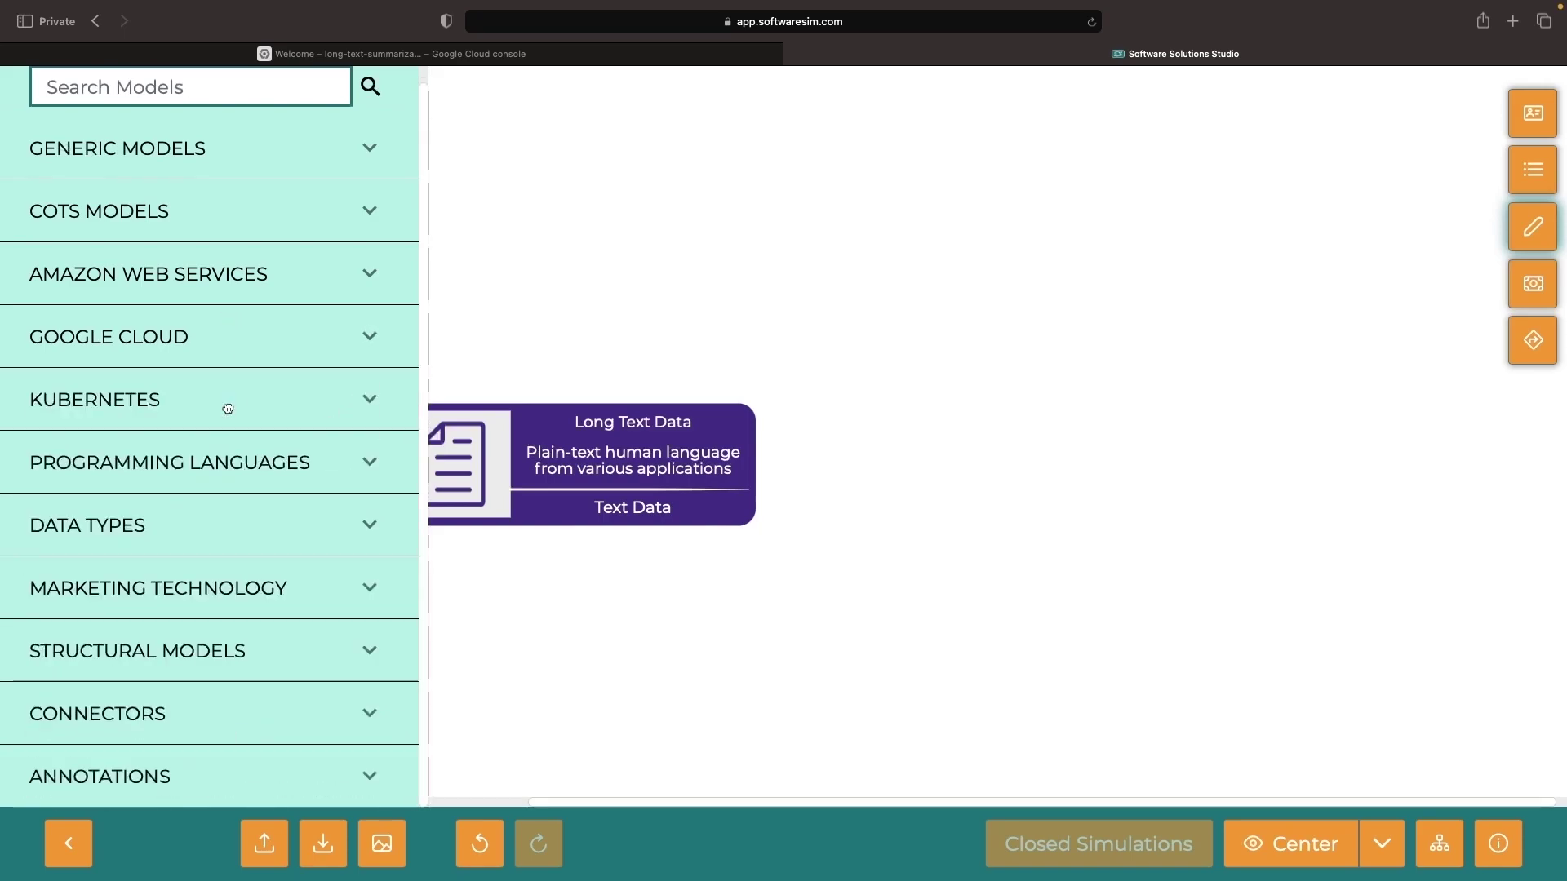
pyautogui.click(218, 465)
pyautogui.scroll(-3, 270, 608)
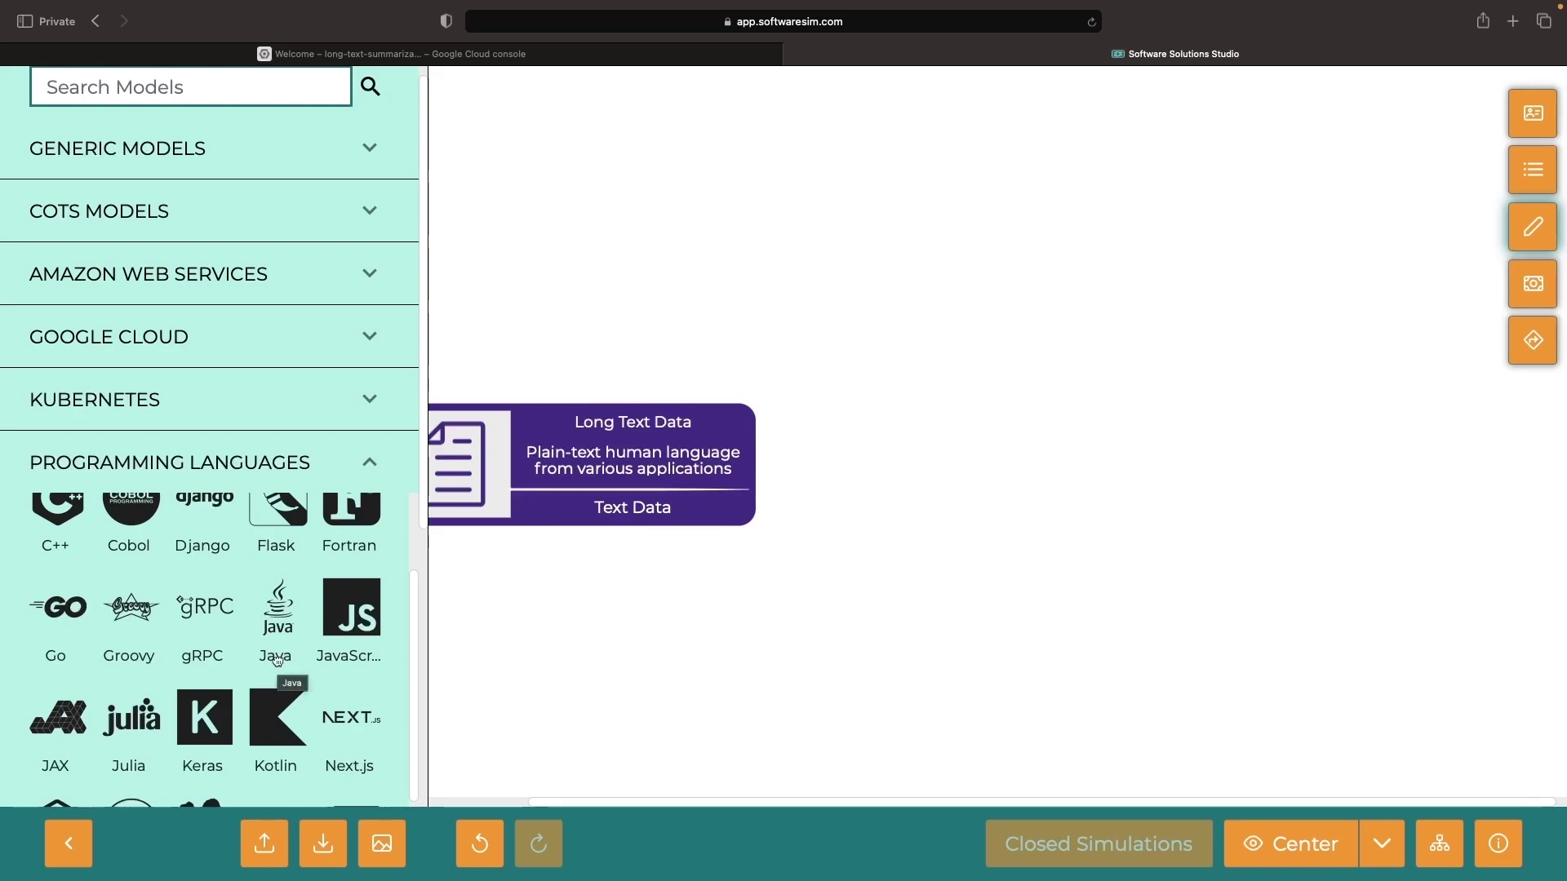
pyautogui.scroll(-2, 277, 661)
pyautogui.scroll(-2, 276, 662)
pyautogui.scroll(-1, 277, 662)
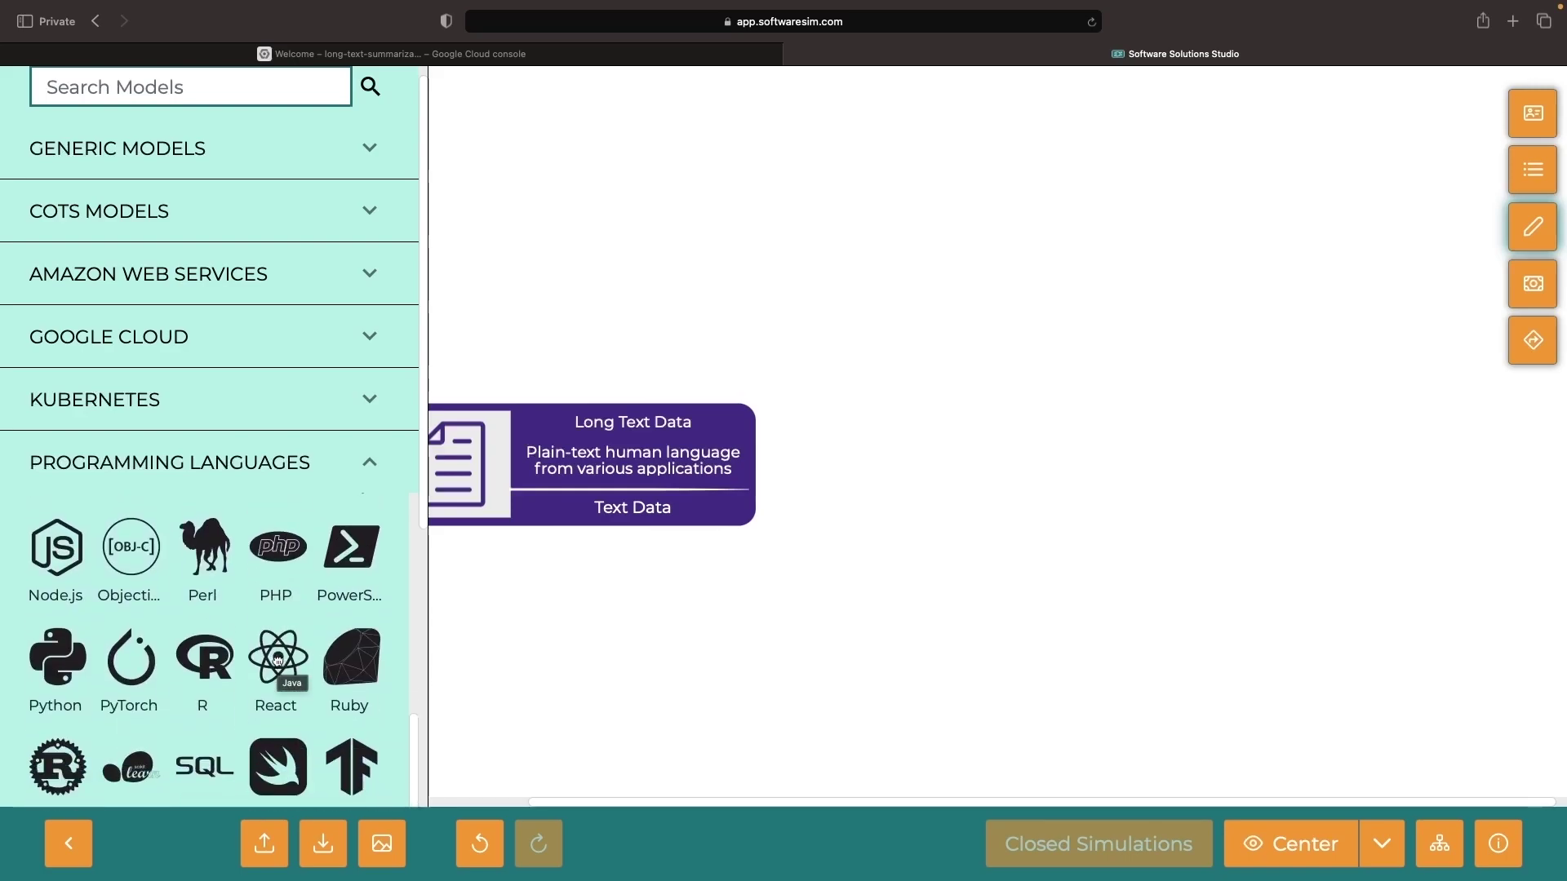
pyautogui.scroll(-1, 277, 661)
pyautogui.moveTo(56, 556); pyautogui.dragTo(985, 231)
# - Collapse the Python node to an icon and place a Langchain node beside it
pyautogui.rightClick(950, 203)
pyautogui.click(1032, 358)
pyautogui.write('langchain')
pyautogui.moveTo(207, 238); pyautogui.dragTo(1026, 253)
pyautogui.moveTo(745, 496); pyautogui.dragTo(672, 363)
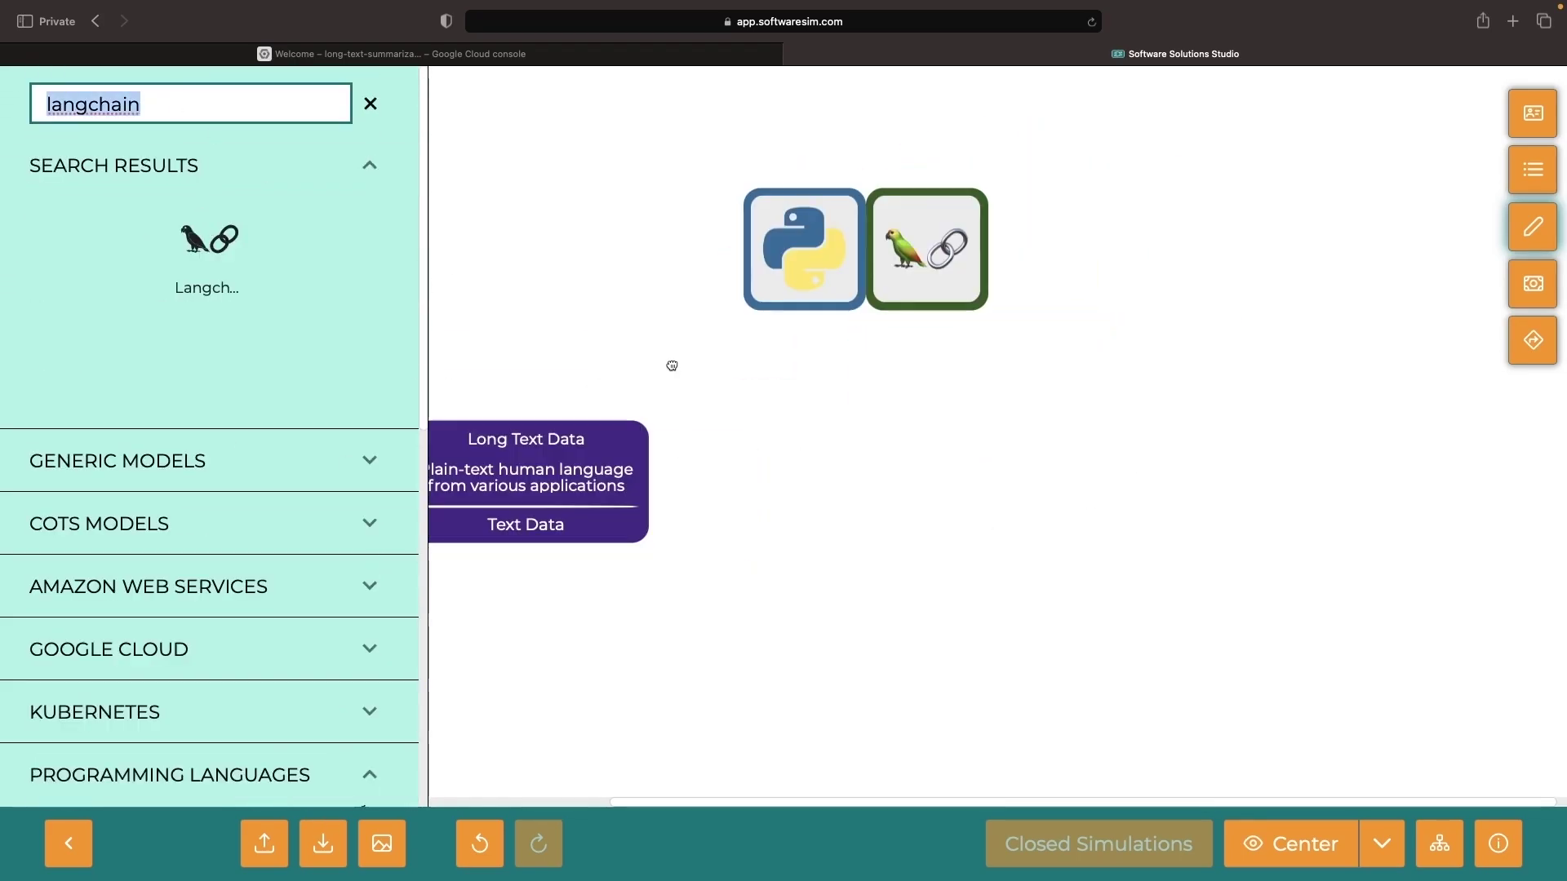
# - Add a dashed text annotation box enlarged around the Python and Langchain models
pyautogui.click(369, 103)
pyautogui.moveTo(167, 758); pyautogui.dragTo(937, 258)
pyautogui.moveTo(1130, 332); pyautogui.dragTo(1402, 749)
# - Add a collapsed Text Data document icon below the Python node
pyautogui.moveTo(538, 490); pyautogui.dragTo(747, 250)
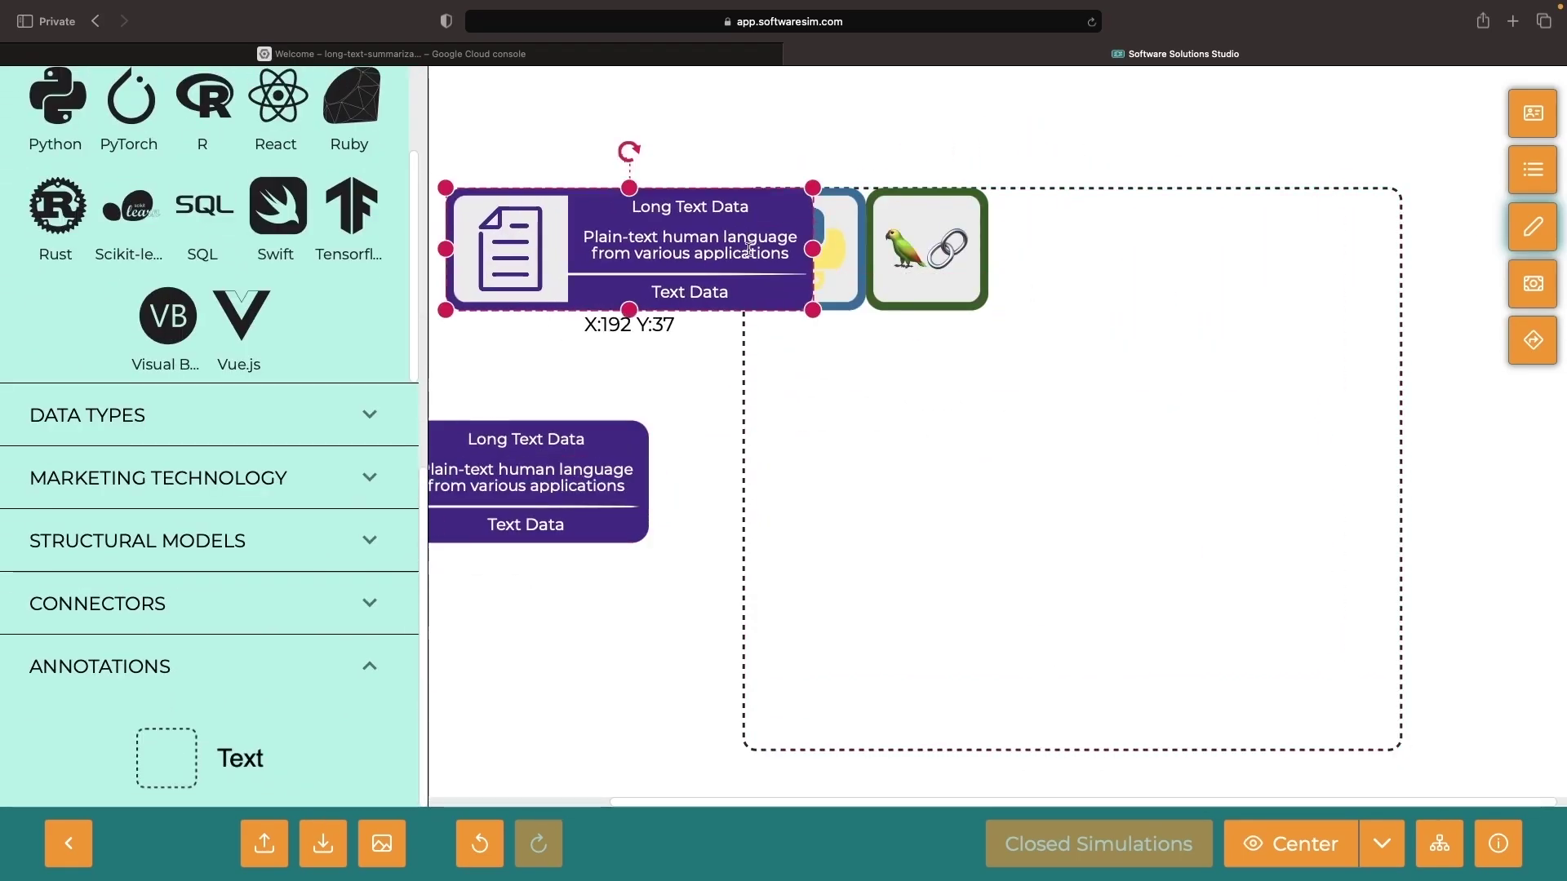
pyautogui.rightClick(748, 250)
pyautogui.click(710, 392)
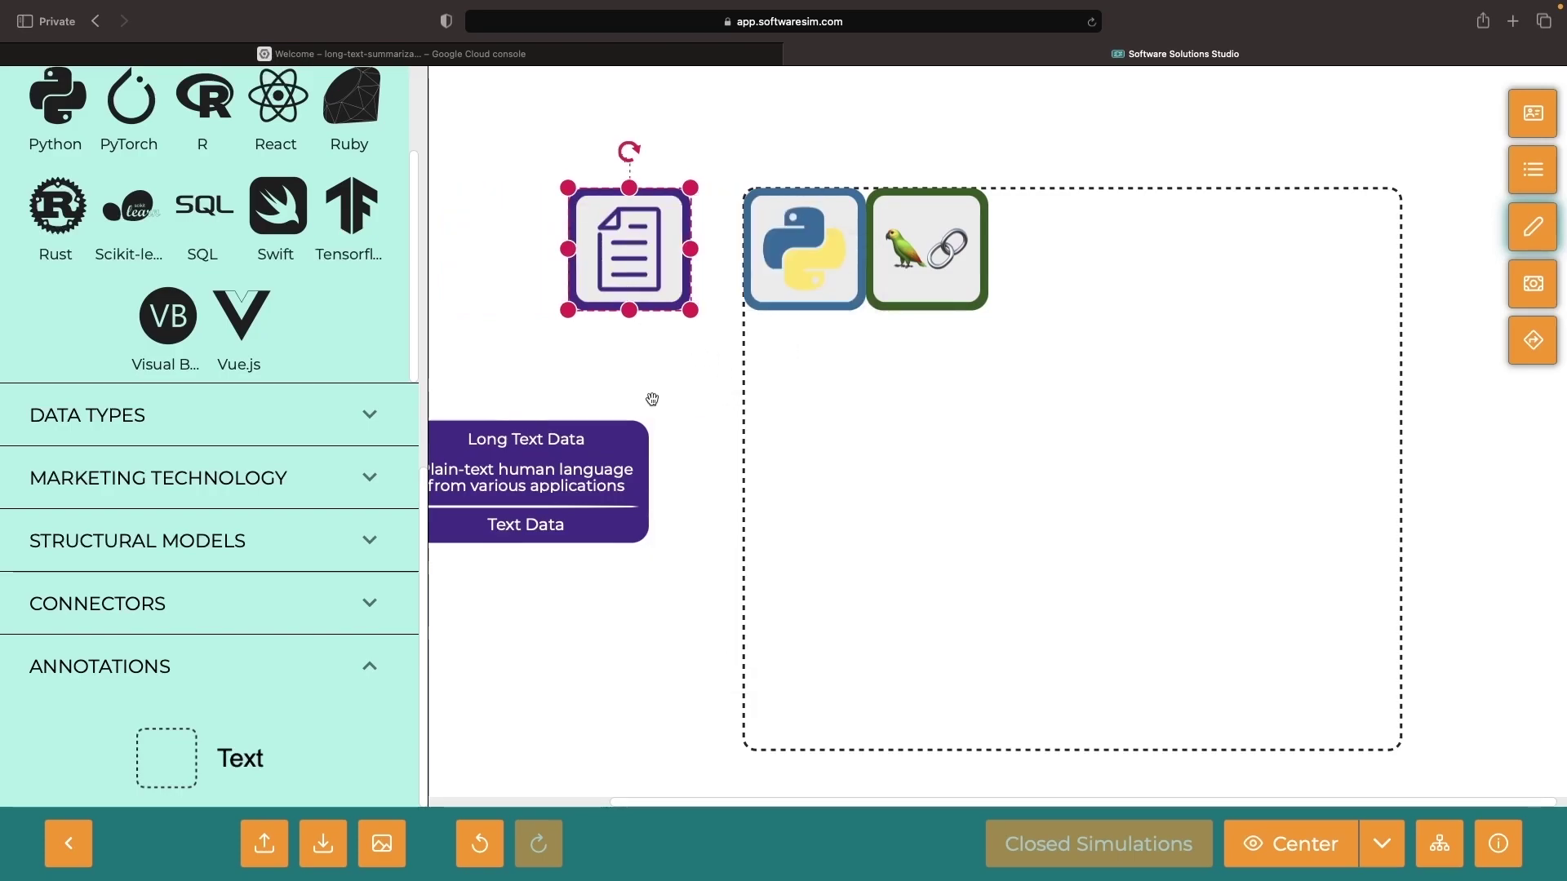
pyautogui.moveTo(652, 400); pyautogui.dragTo(776, 414)
pyautogui.moveTo(752, 263); pyautogui.dragTo(990, 404)
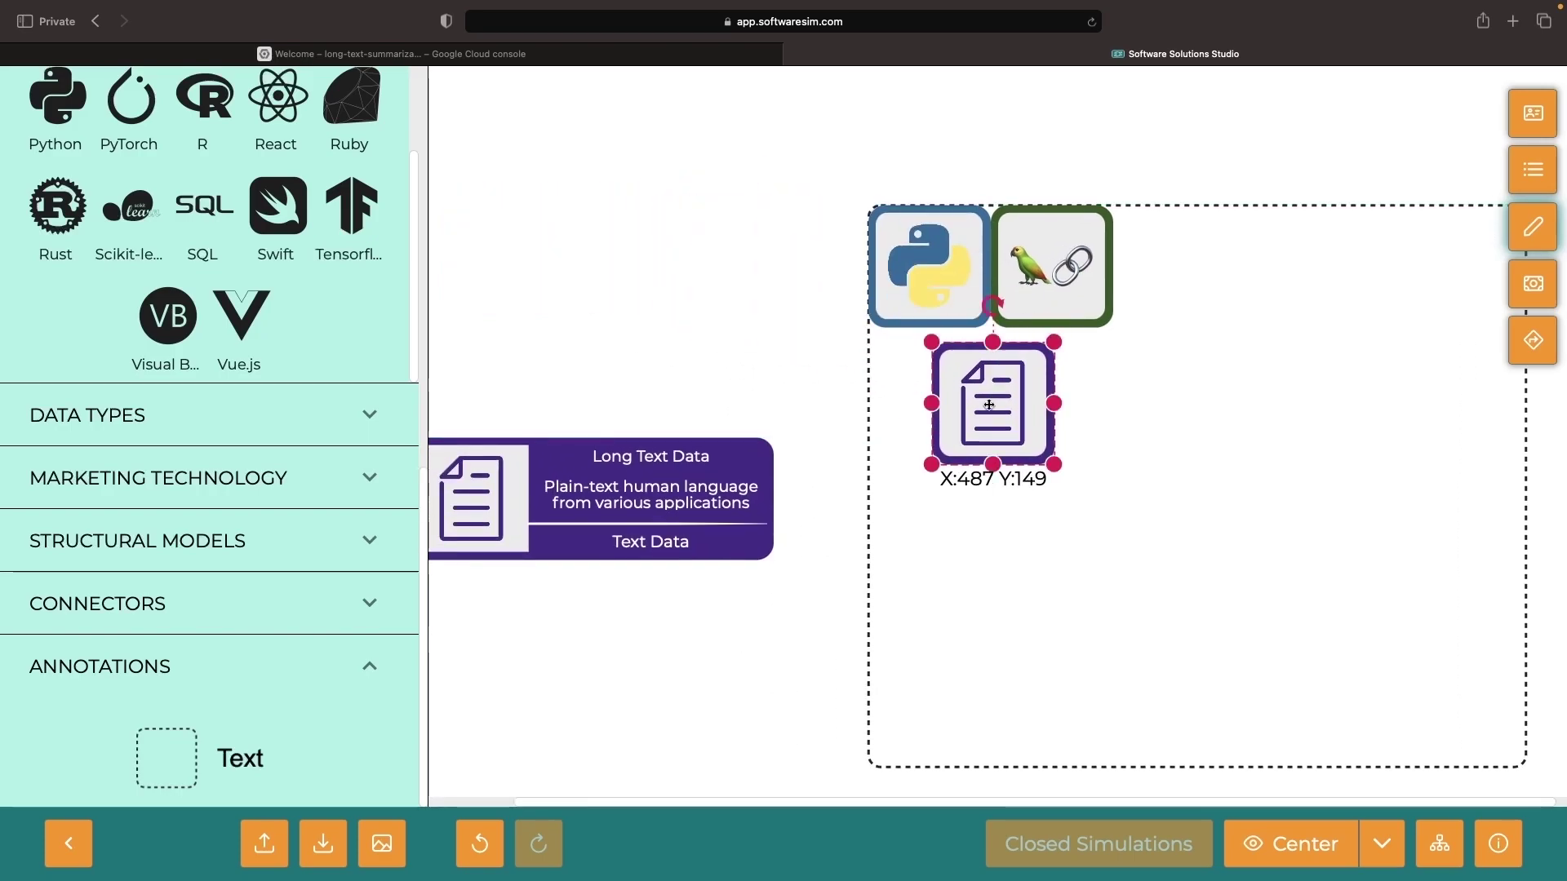
# - Paste stacked copies of the document icon and extend the dashed box downward
pyautogui.hotkey('ctrl', 'v')
pyautogui.scroll(-2, 989, 542)
pyautogui.hotkey('ctrl', 'v')
pyautogui.hotkey('ctrl', 'v')
pyautogui.click(1194, 643)
pyautogui.moveTo(1194, 643); pyautogui.dragTo(1193, 765)
# - Arrange the document copies into left, middle and final columns
pyautogui.click(965, 286)
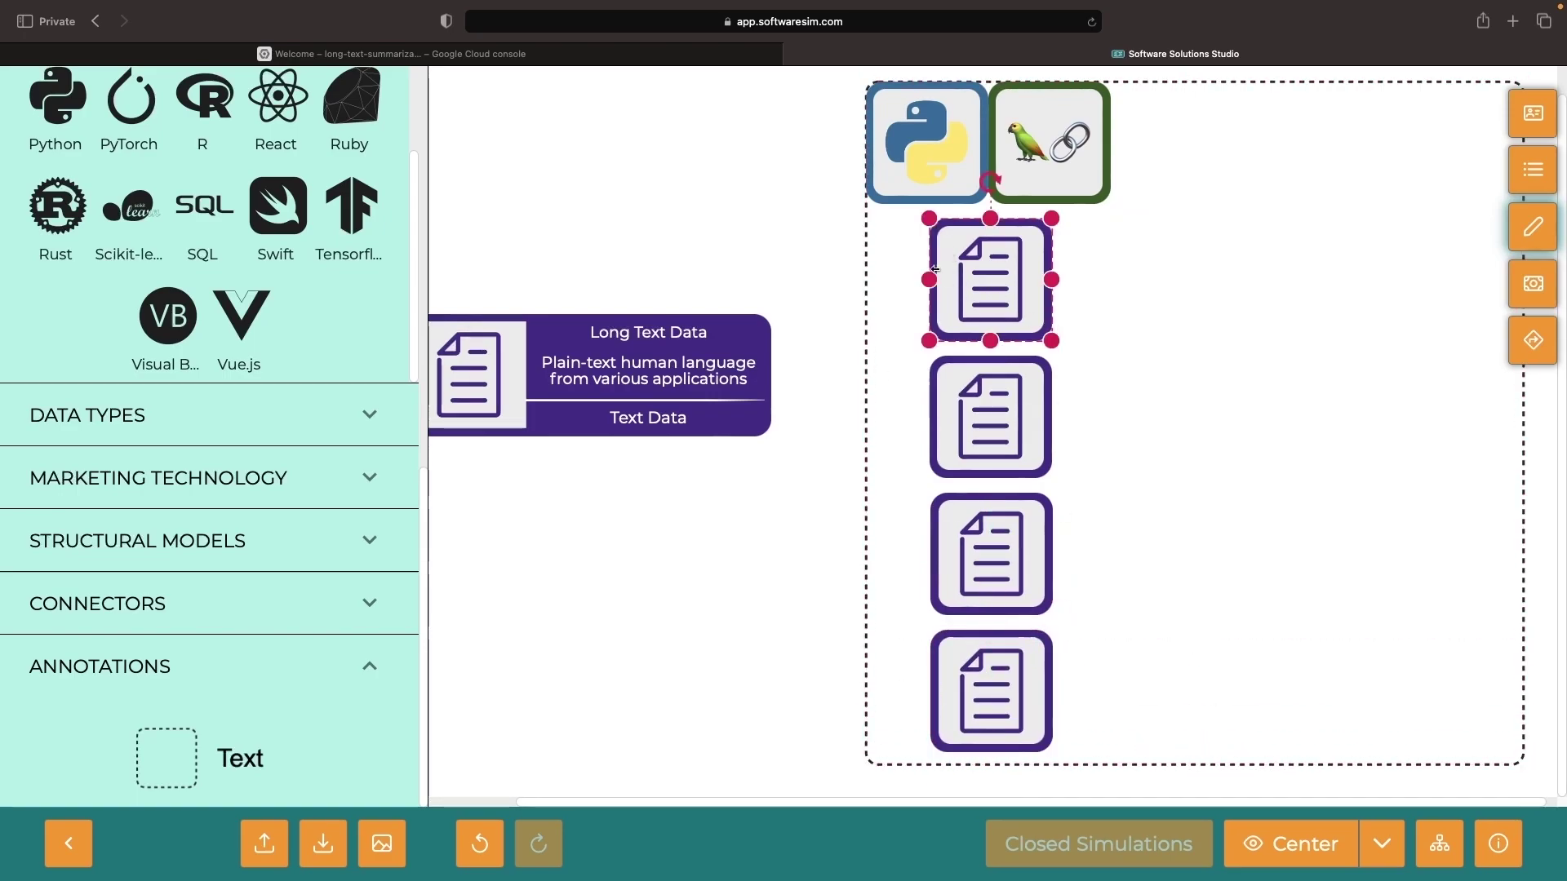
pyautogui.moveTo(1009, 304)
pyautogui.mouseDown()
pyautogui.moveTo(1243, 352)
pyautogui.moveTo(1268, 398)
pyautogui.mouseUp()
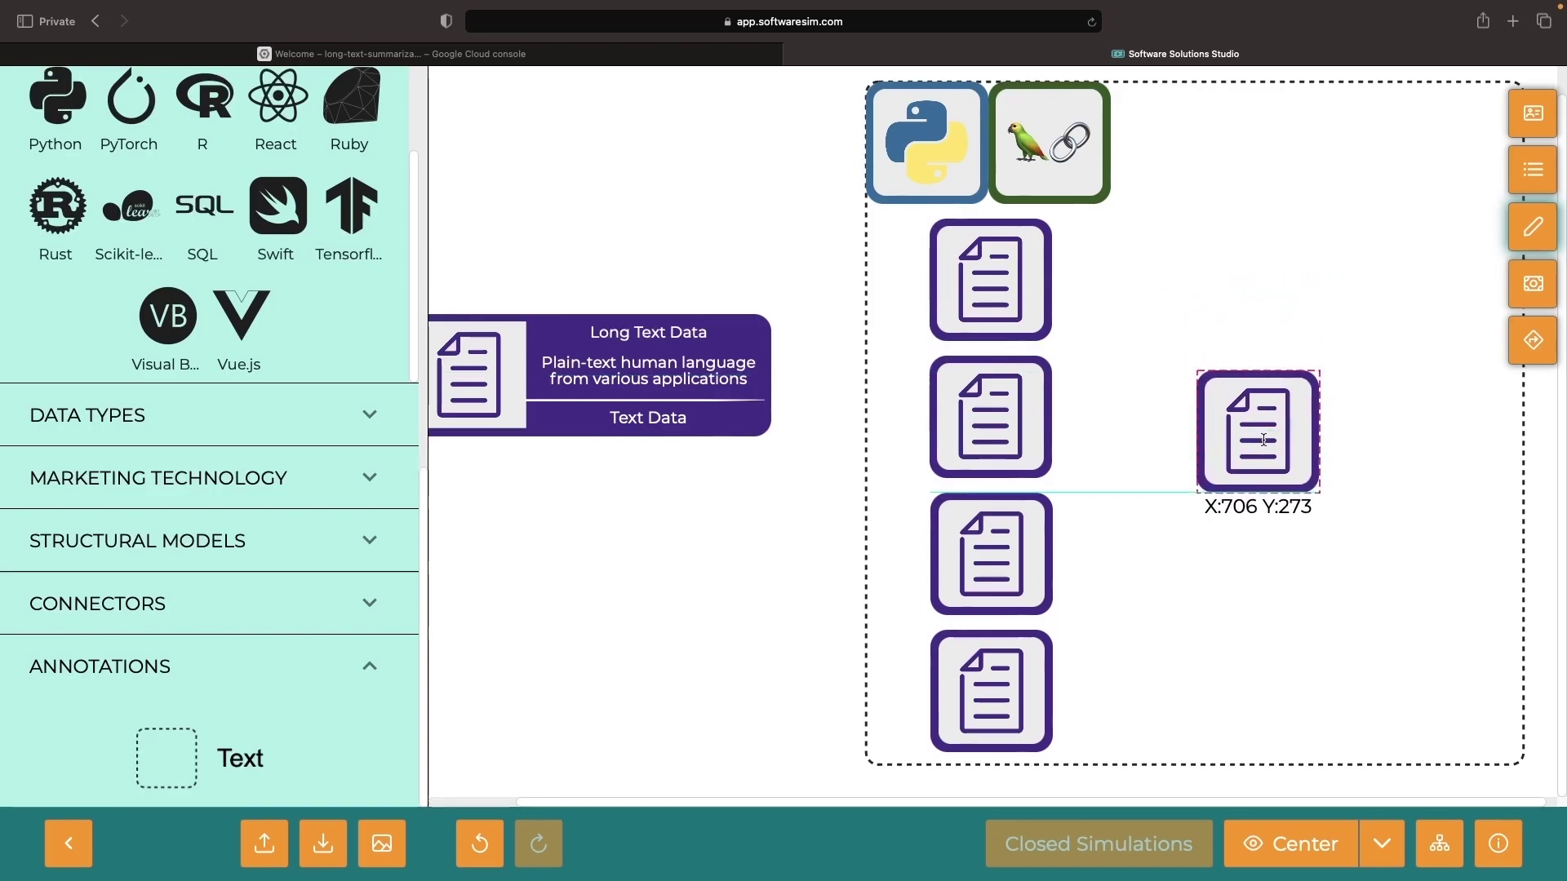
pyautogui.moveTo(1266, 398)
pyautogui.mouseDown()
pyautogui.moveTo(1251, 548)
pyautogui.moveTo(1456, 437)
pyautogui.mouseUp()
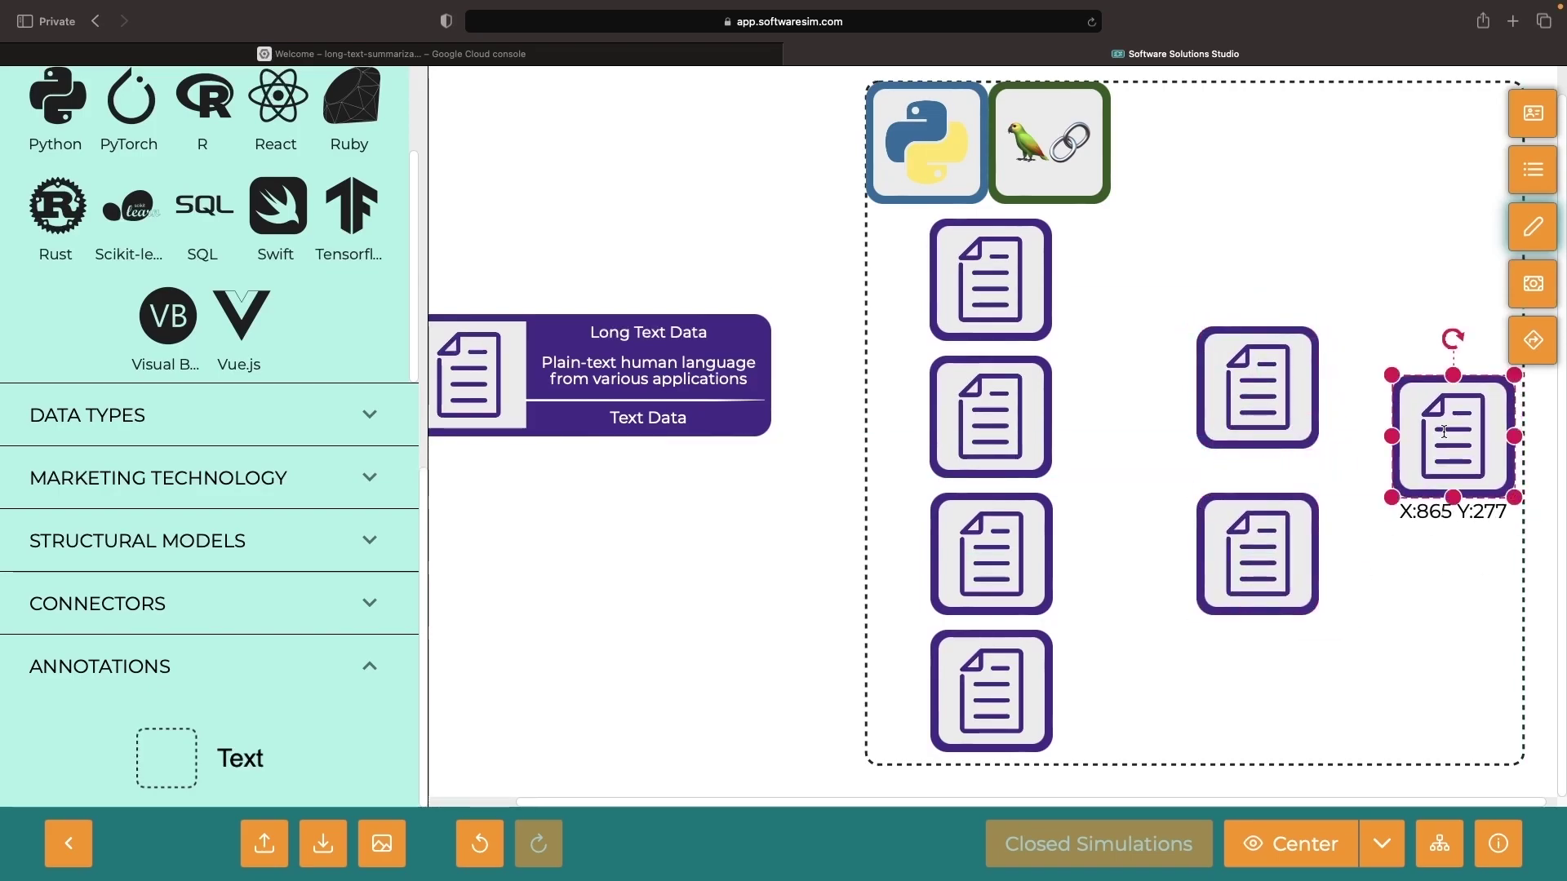
pyautogui.click(1363, 569)
# - Widen the group box and link Long Text Data to the four split documents
pyautogui.moveTo(1411, 413); pyautogui.dragTo(1421, 413)
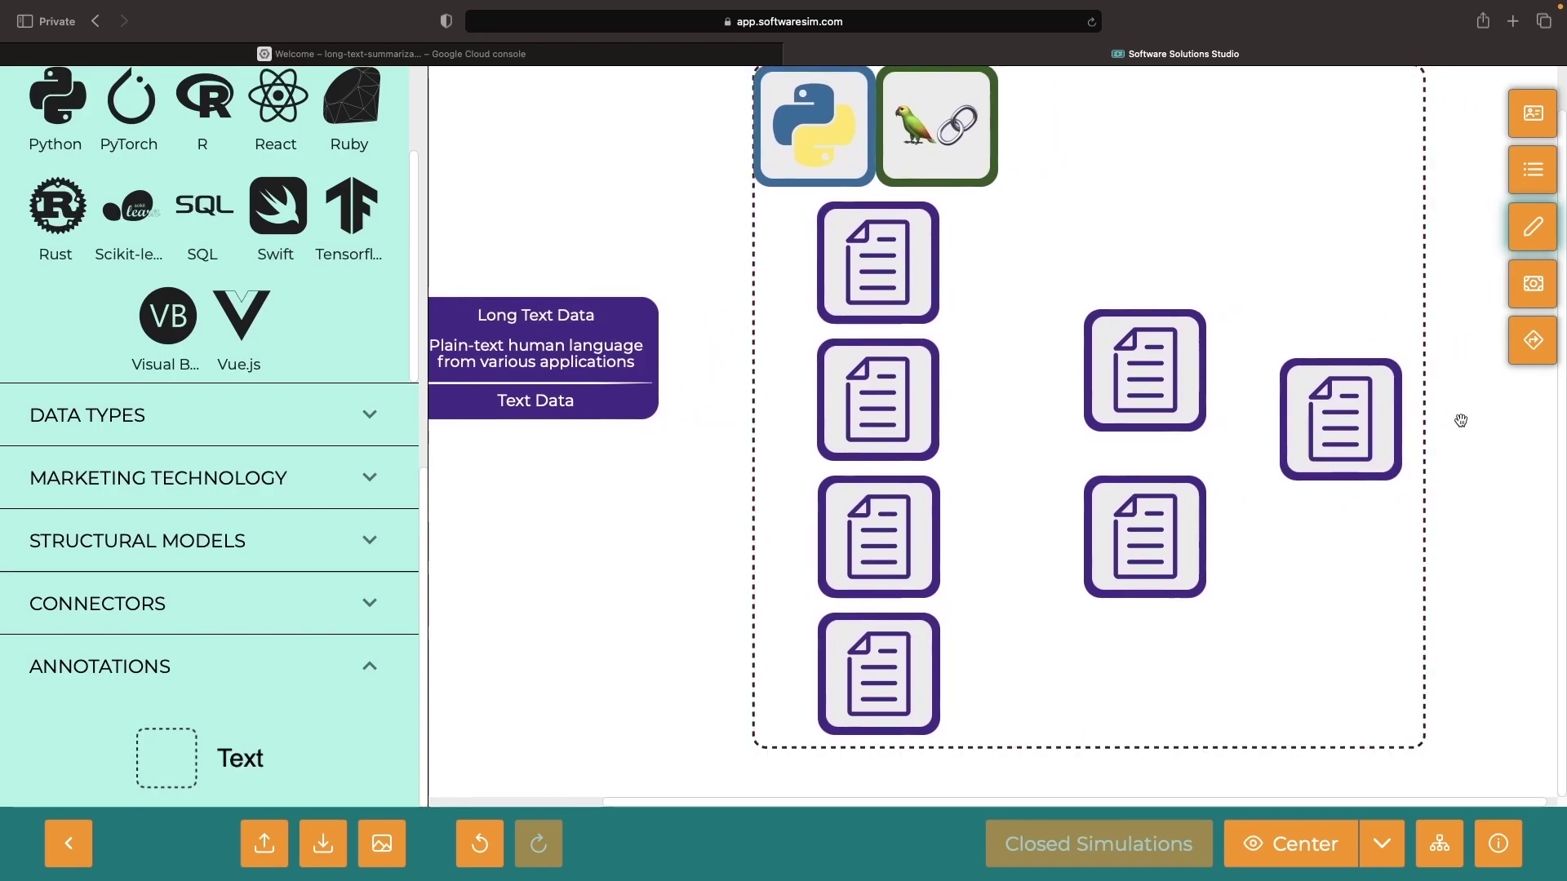
pyautogui.click(316, 603)
pyautogui.moveTo(553, 445)
pyautogui.mouseDown()
pyautogui.moveTo(675, 584)
pyautogui.moveTo(816, 413)
pyautogui.mouseUp()
pyautogui.moveTo(144, 689)
pyautogui.mouseDown()
pyautogui.moveTo(815, 532)
pyautogui.moveTo(818, 651)
pyautogui.mouseUp()
pyautogui.moveTo(143, 689)
pyautogui.mouseDown()
pyautogui.moveTo(499, 570)
pyautogui.moveTo(939, 321)
pyautogui.mouseUp()
# - Connect the four split documents to the two middle documents
pyautogui.moveTo(579, 649); pyautogui.dragTo(1085, 360)
pyautogui.moveTo(143, 689)
pyautogui.mouseDown()
pyautogui.moveTo(525, 541)
pyautogui.moveTo(938, 419)
pyautogui.mouseUp()
pyautogui.moveTo(613, 624); pyautogui.dragTo(1085, 392)
pyautogui.moveTo(143, 690); pyautogui.dragTo(1083, 434)
pyautogui.moveTo(937, 637); pyautogui.dragTo(1084, 456)
pyautogui.moveTo(937, 352); pyautogui.dragTo(1085, 503)
pyautogui.moveTo(937, 460); pyautogui.dragTo(1085, 529)
pyautogui.moveTo(666, 681)
pyautogui.mouseDown()
pyautogui.moveTo(817, 604)
pyautogui.moveTo(664, 646)
pyautogui.moveTo(1086, 575)
pyautogui.mouseUp()
# - Link the middle documents to the final one; title the group 'Recursive LangChain-Based System for Summarizing Text'
pyautogui.moveTo(143, 689)
pyautogui.mouseDown()
pyautogui.moveTo(577, 560)
pyautogui.moveTo(1280, 441)
pyautogui.mouseUp()
pyautogui.doubleClick(899, 224)
pyautogui.write('Recursive LangChain-Bas')
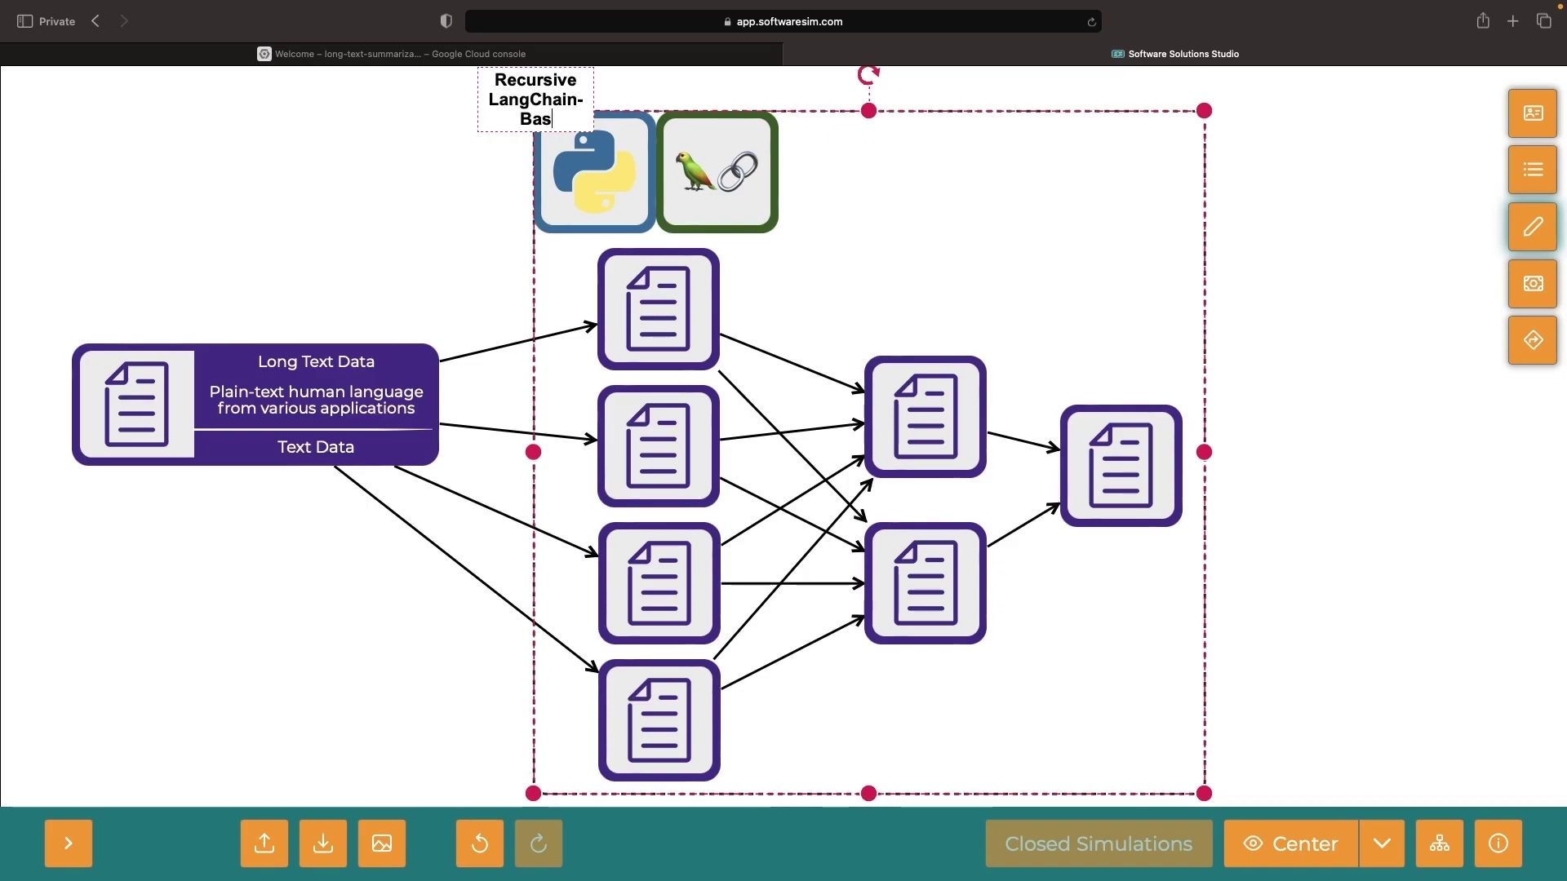
pyautogui.write('ed System fo')
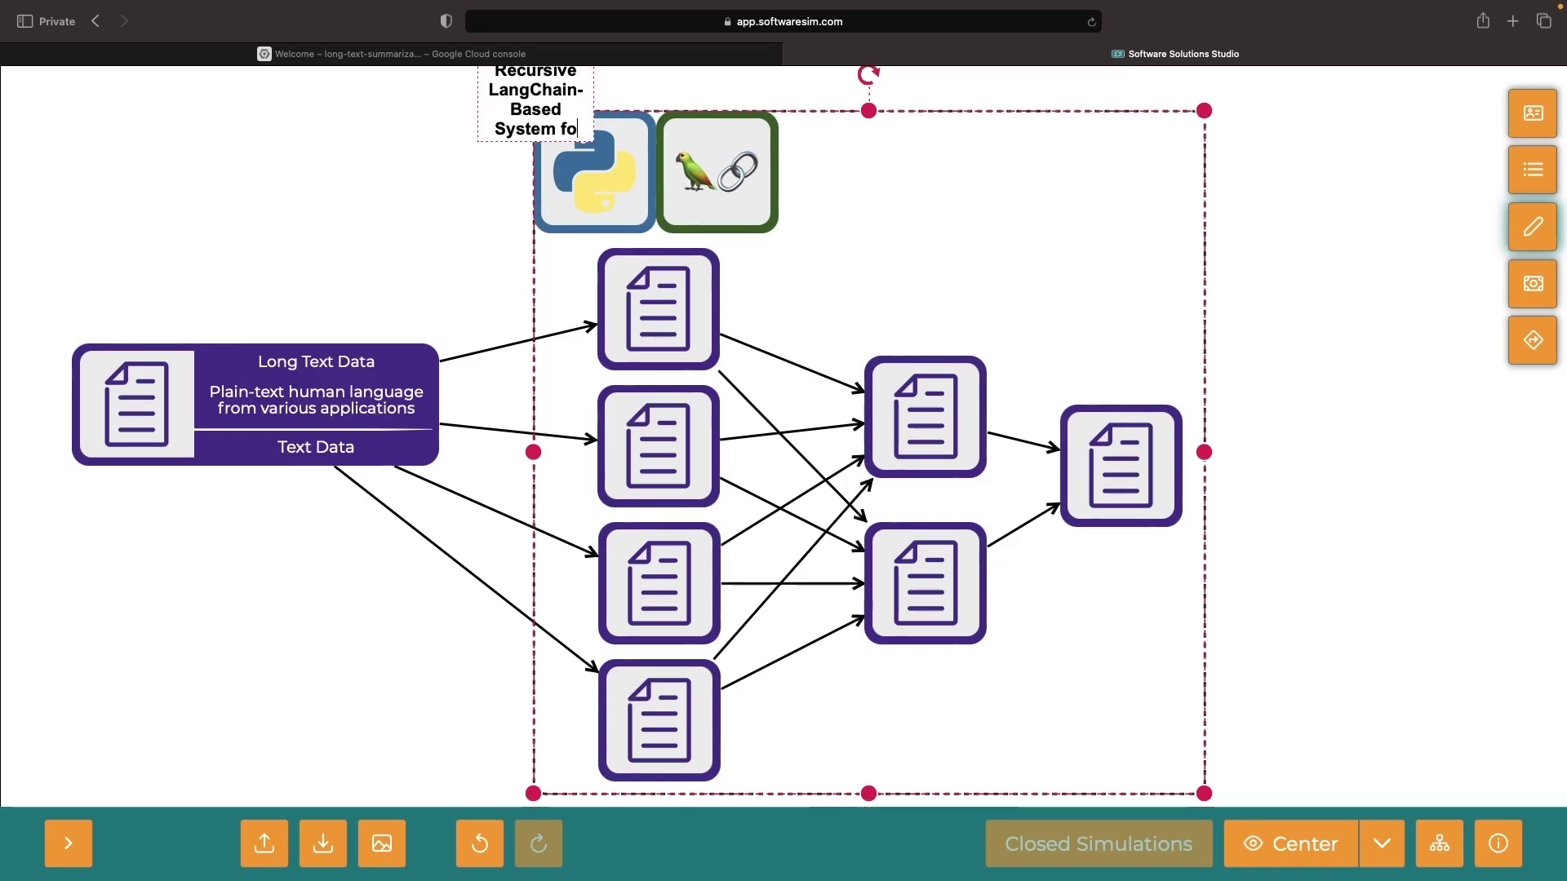
pyautogui.write('r Summarizing Te')
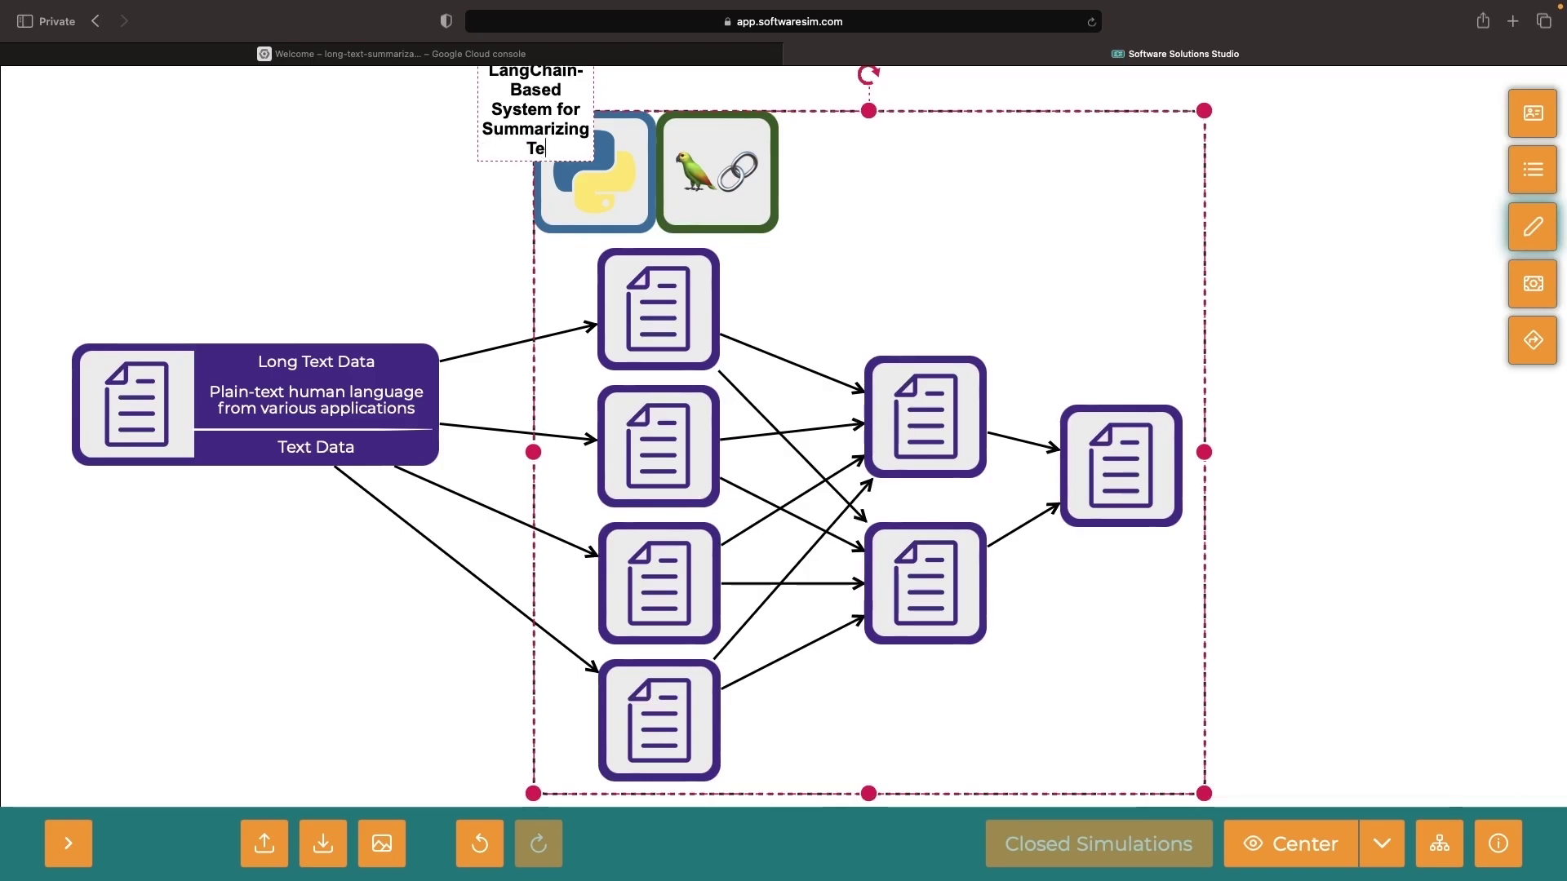
pyautogui.write('xt')
pyautogui.click(1346, 459)
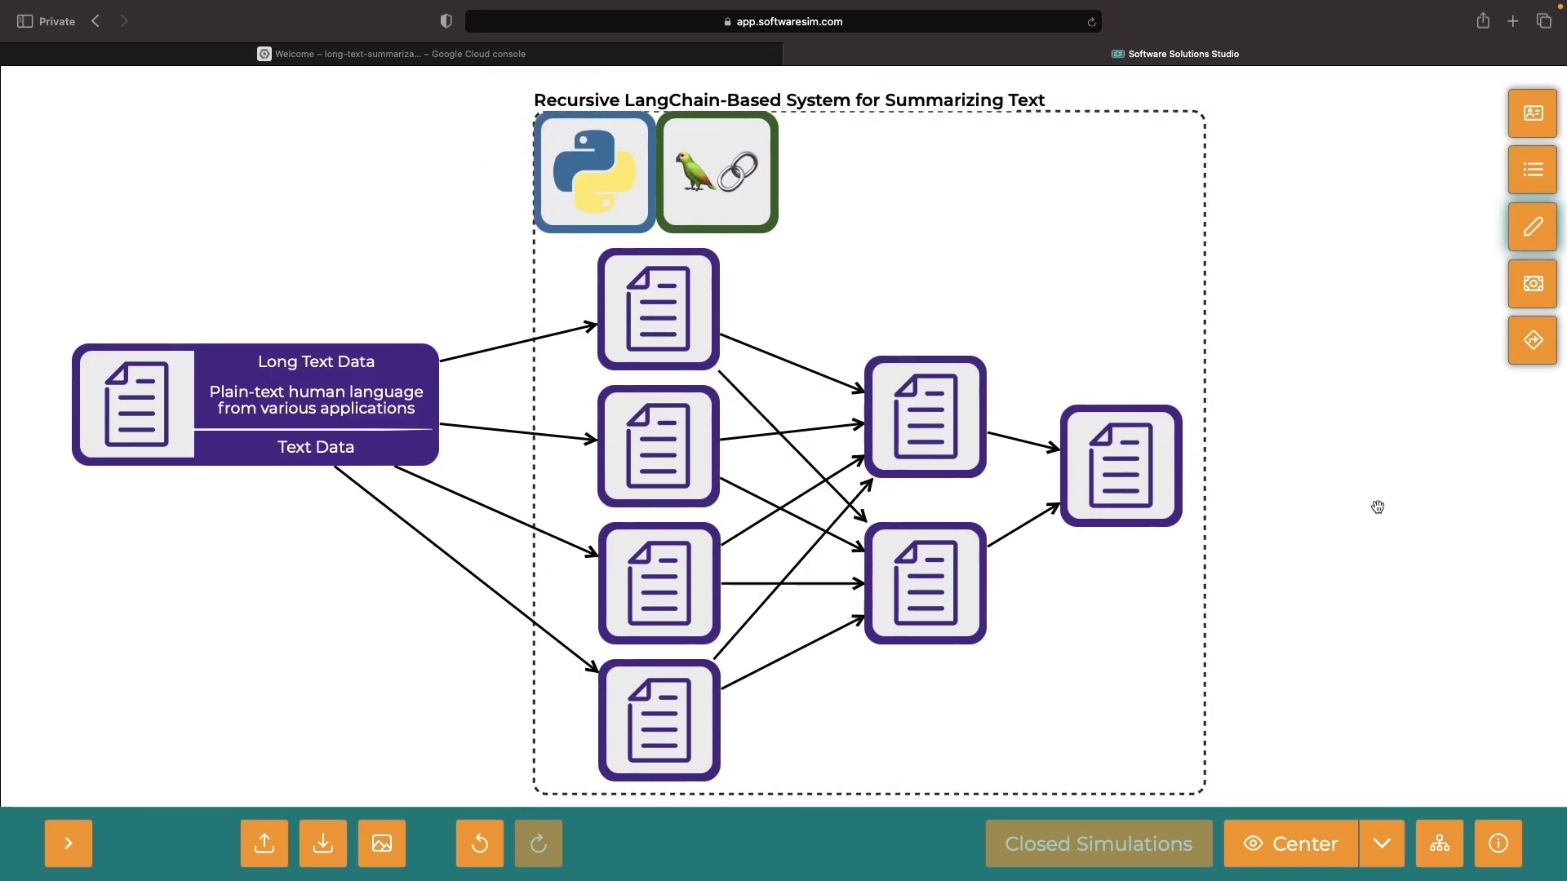
pyautogui.scroll(-1, 1376, 491)
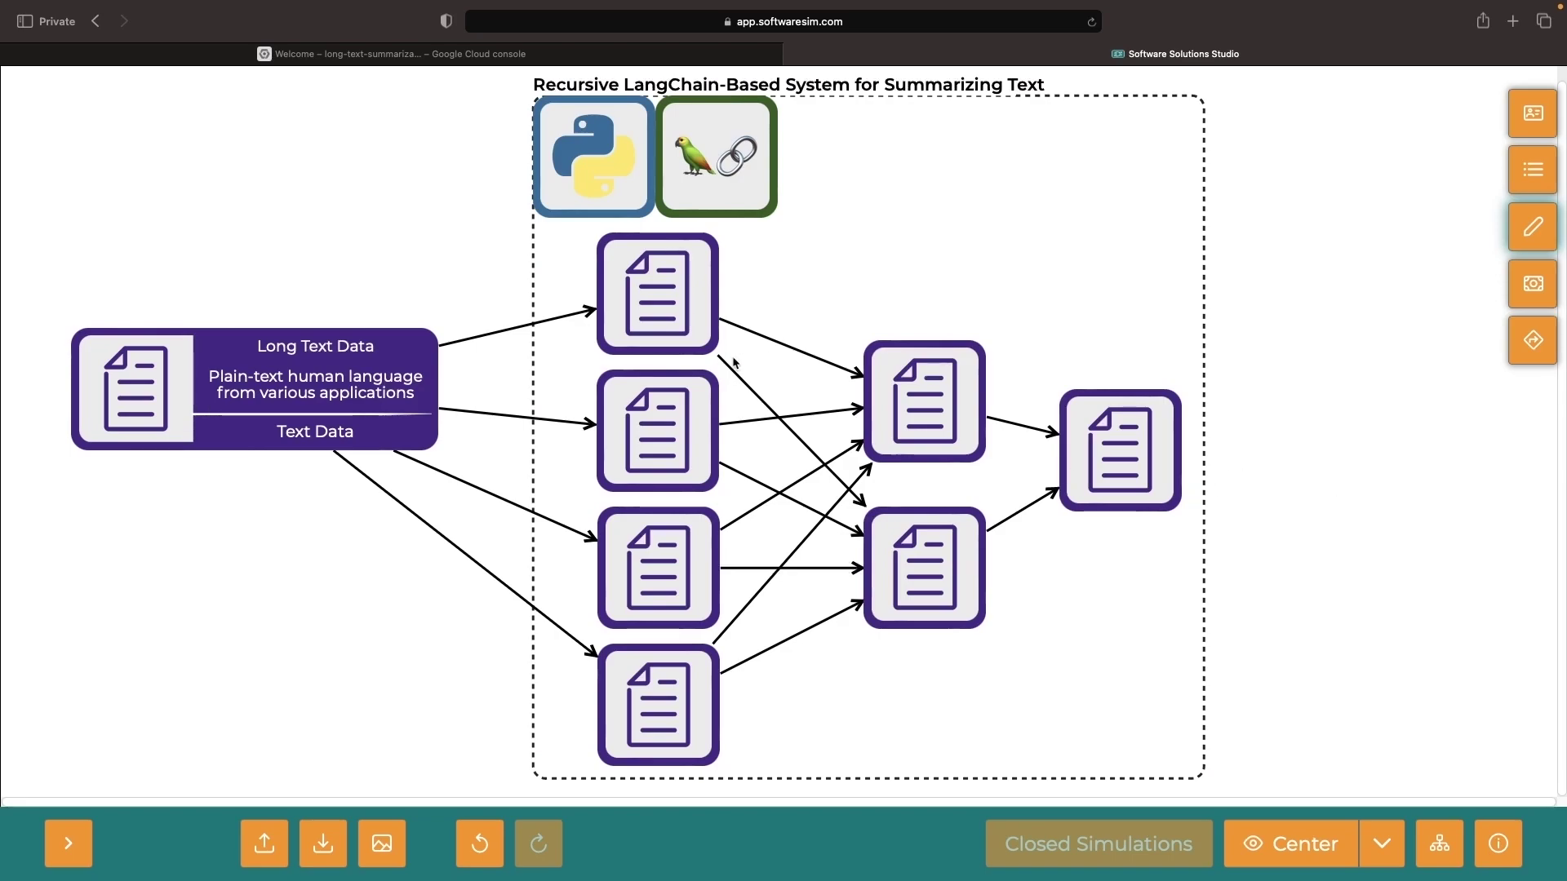
# - Inspect the flow by selecting the split, middle and final document nodes
pyautogui.click(665, 334)
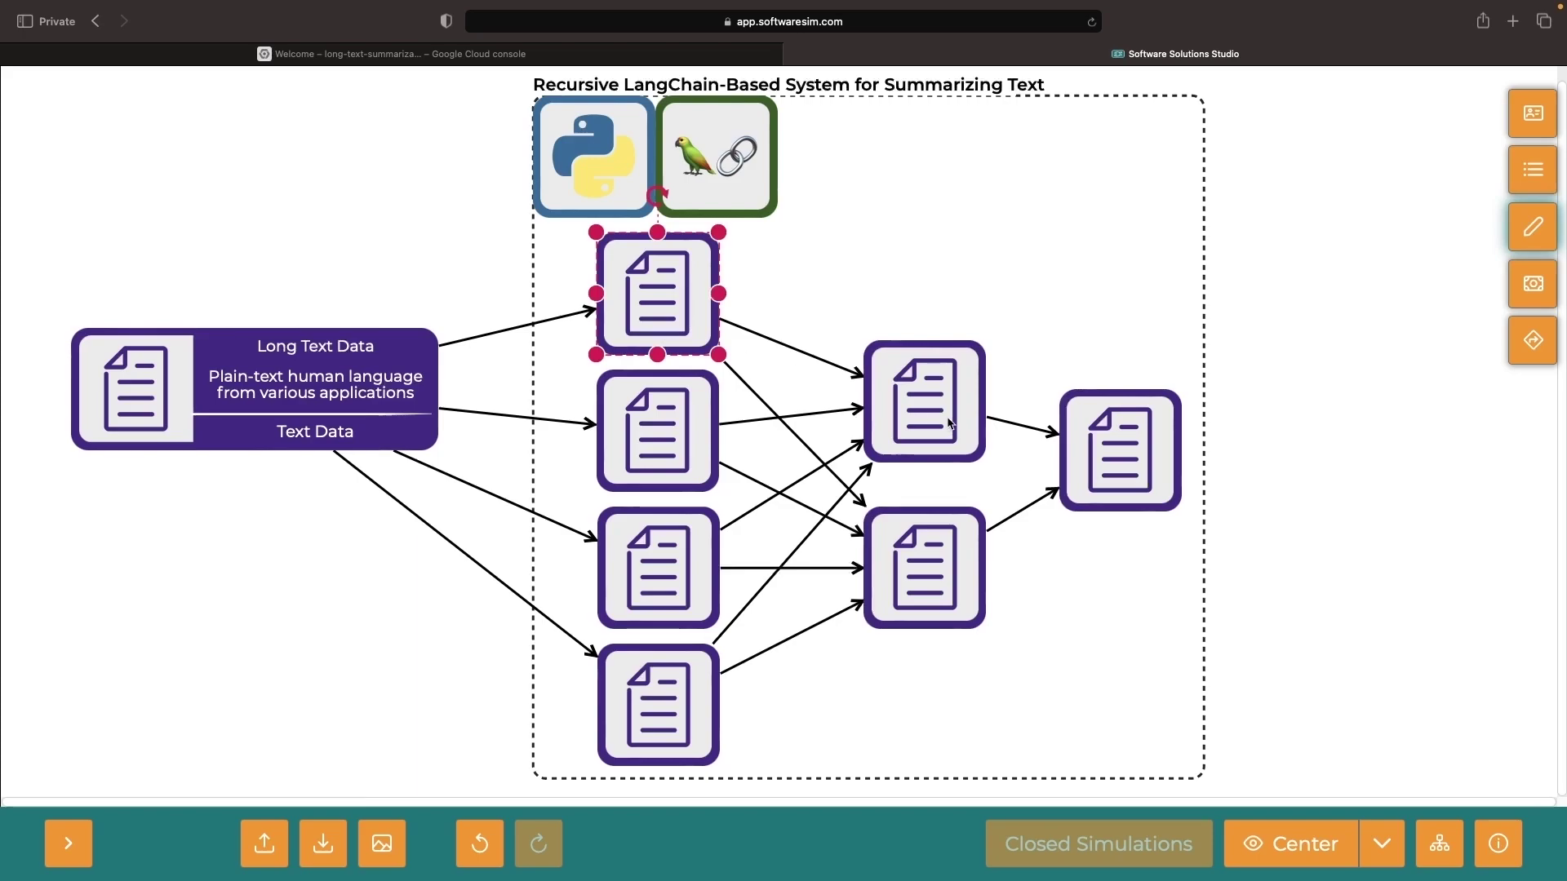
pyautogui.click(950, 425)
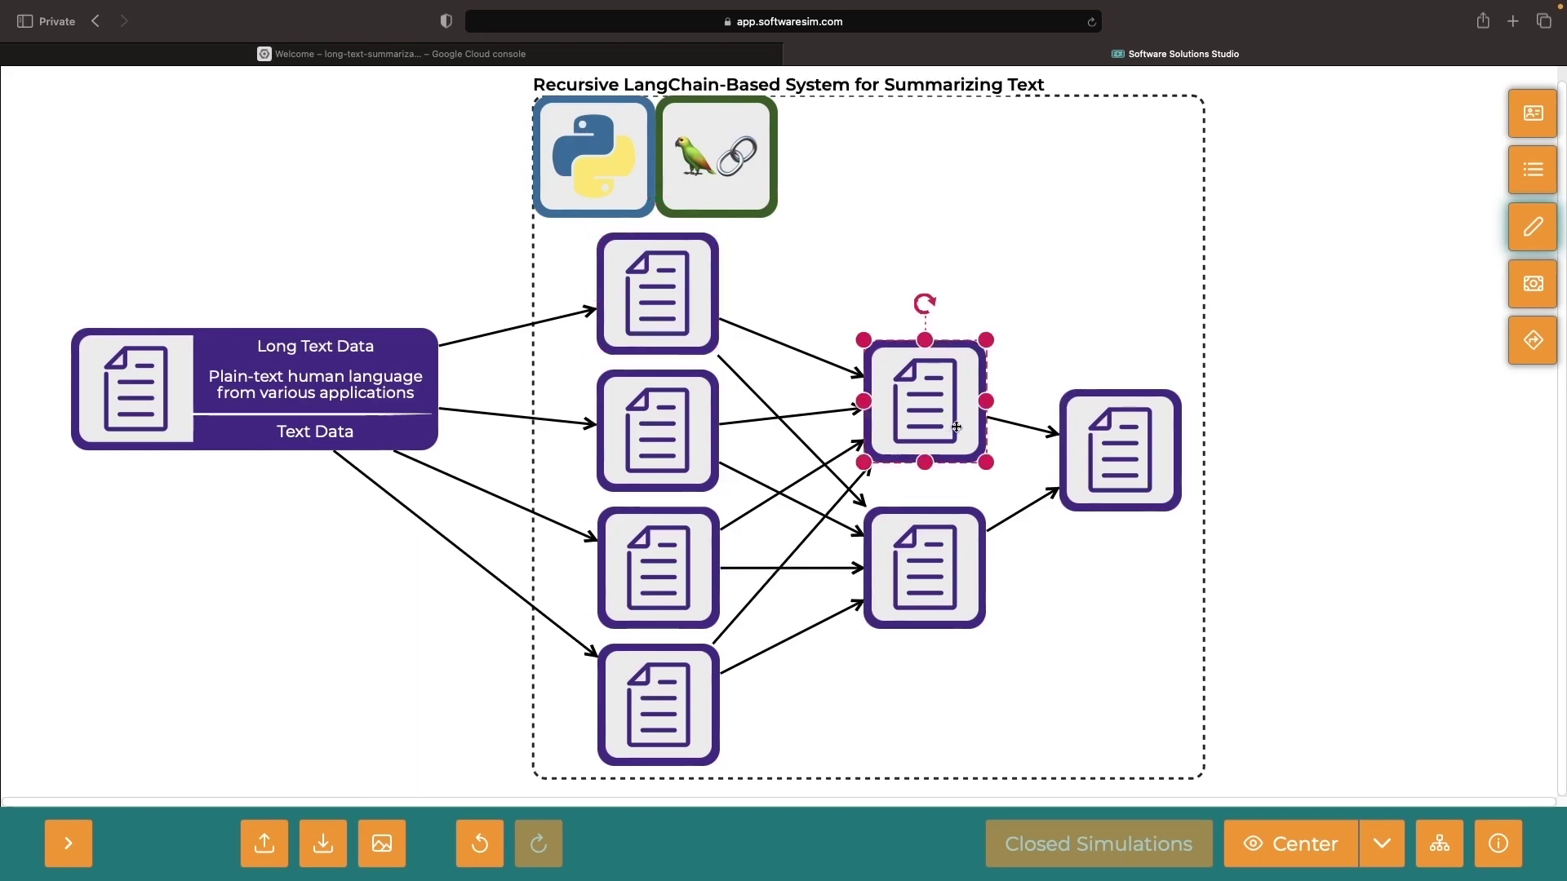
pyautogui.click(649, 316)
pyautogui.click(920, 387)
pyautogui.click(1120, 446)
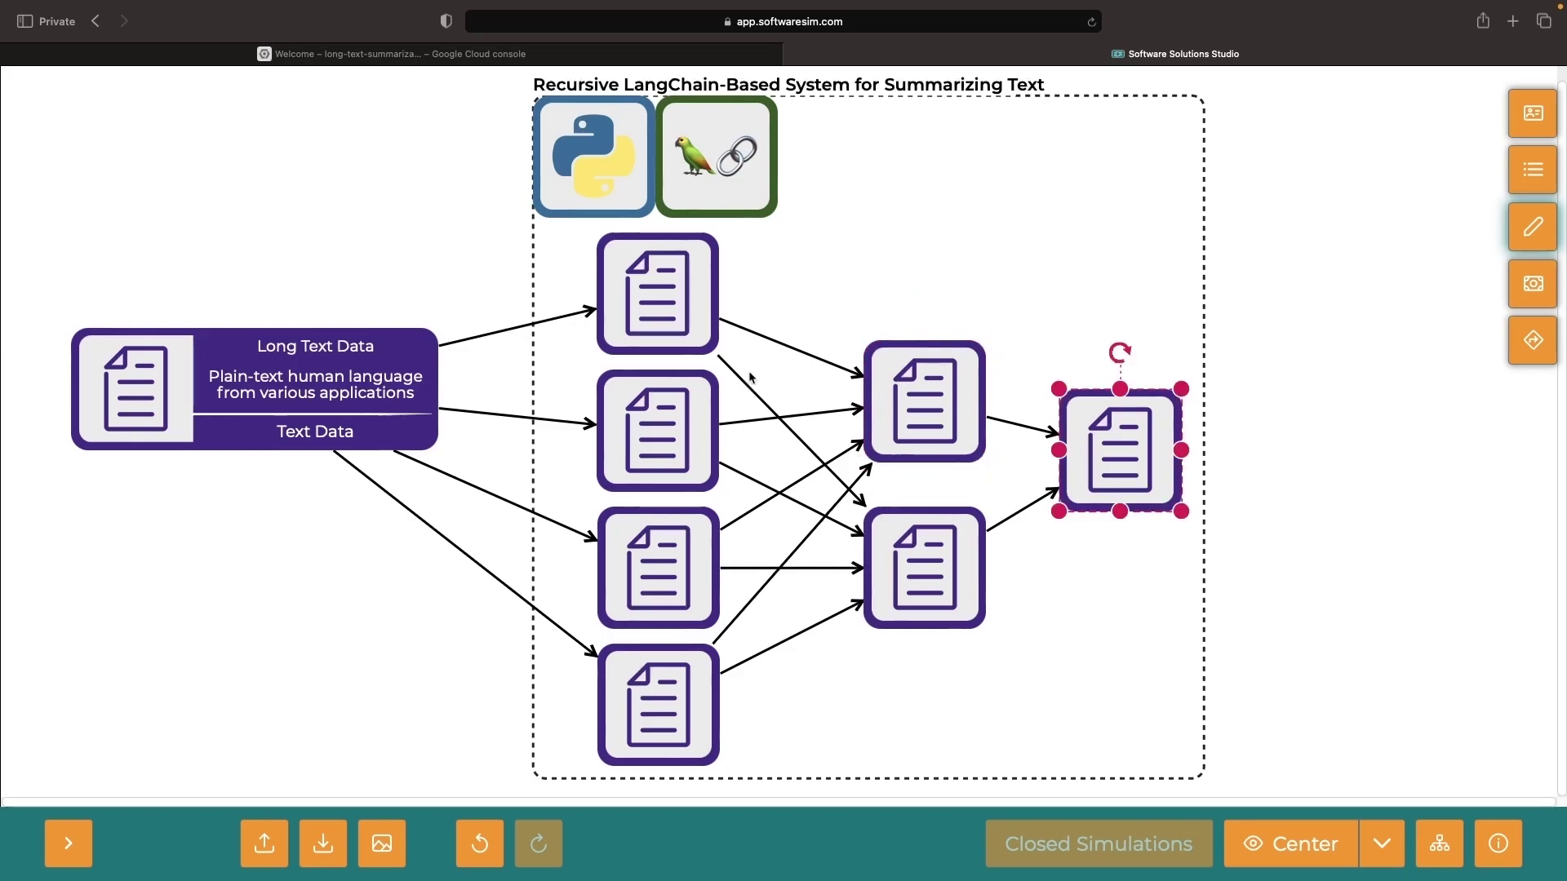
pyautogui.click(668, 299)
pyautogui.click(916, 374)
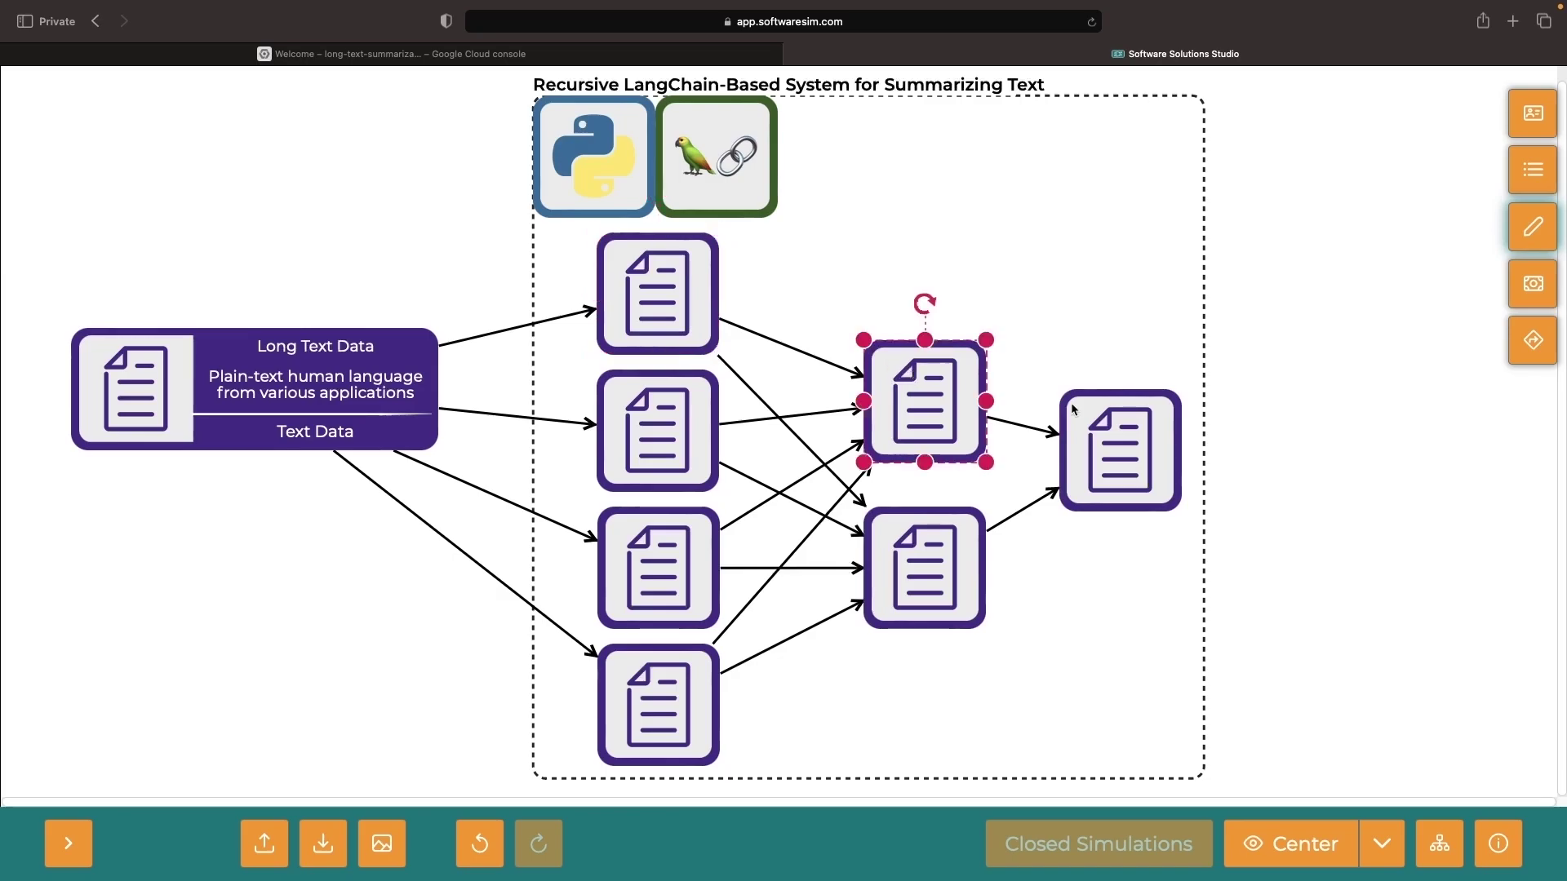
pyautogui.click(1112, 431)
pyautogui.click(375, 652)
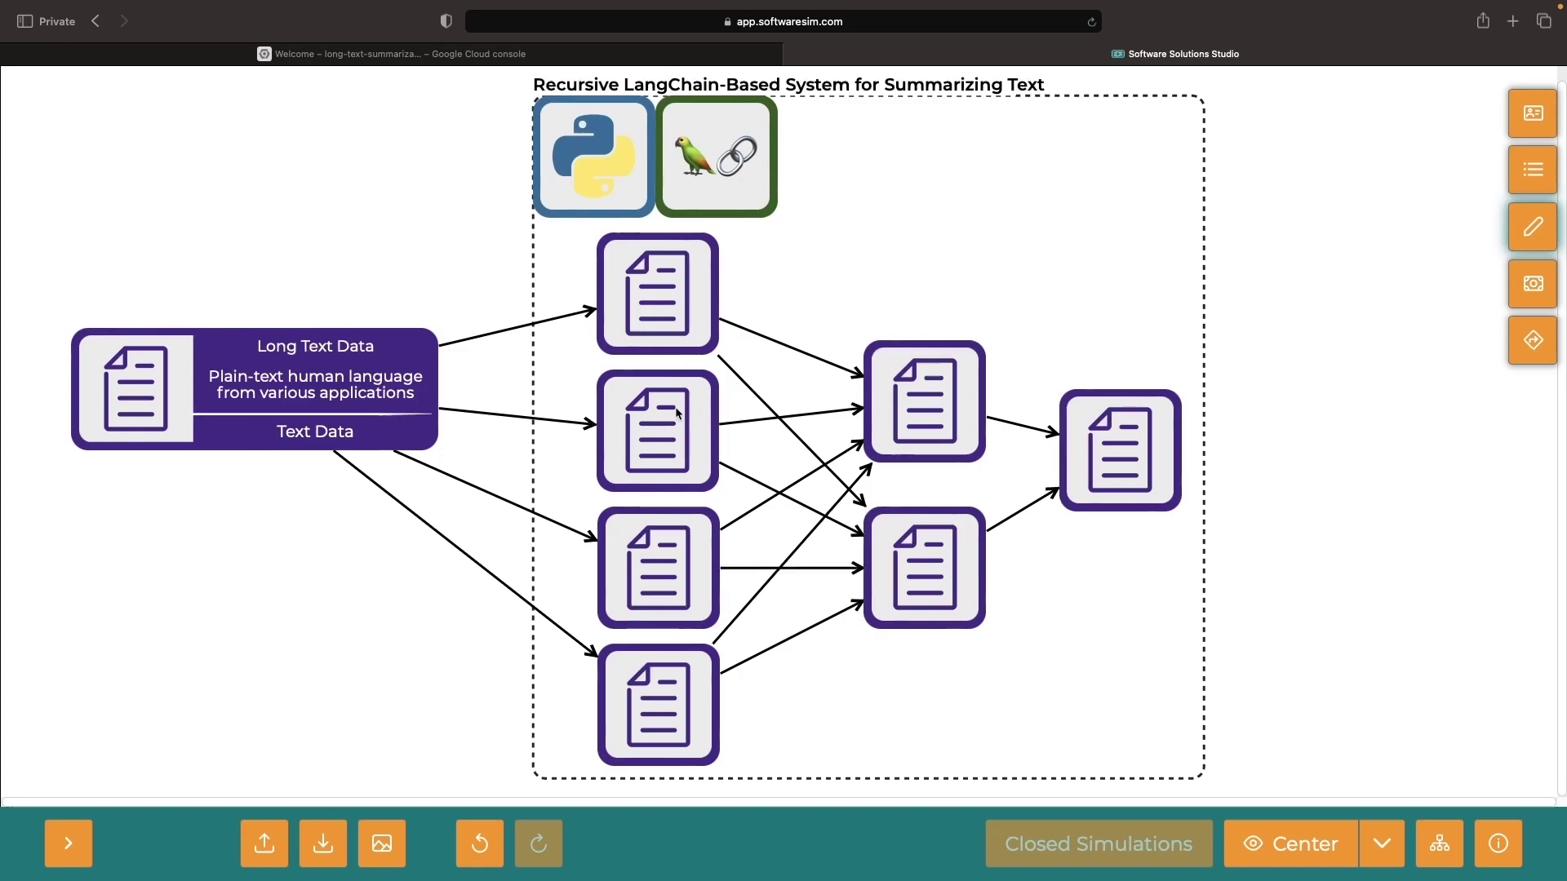
# - Reposition the Long Text Data node and reopen the model library
pyautogui.moveTo(328, 421); pyautogui.dragTo(372, 499)
pyautogui.moveTo(424, 619); pyautogui.dragTo(462, 634)
pyautogui.click(69, 844)
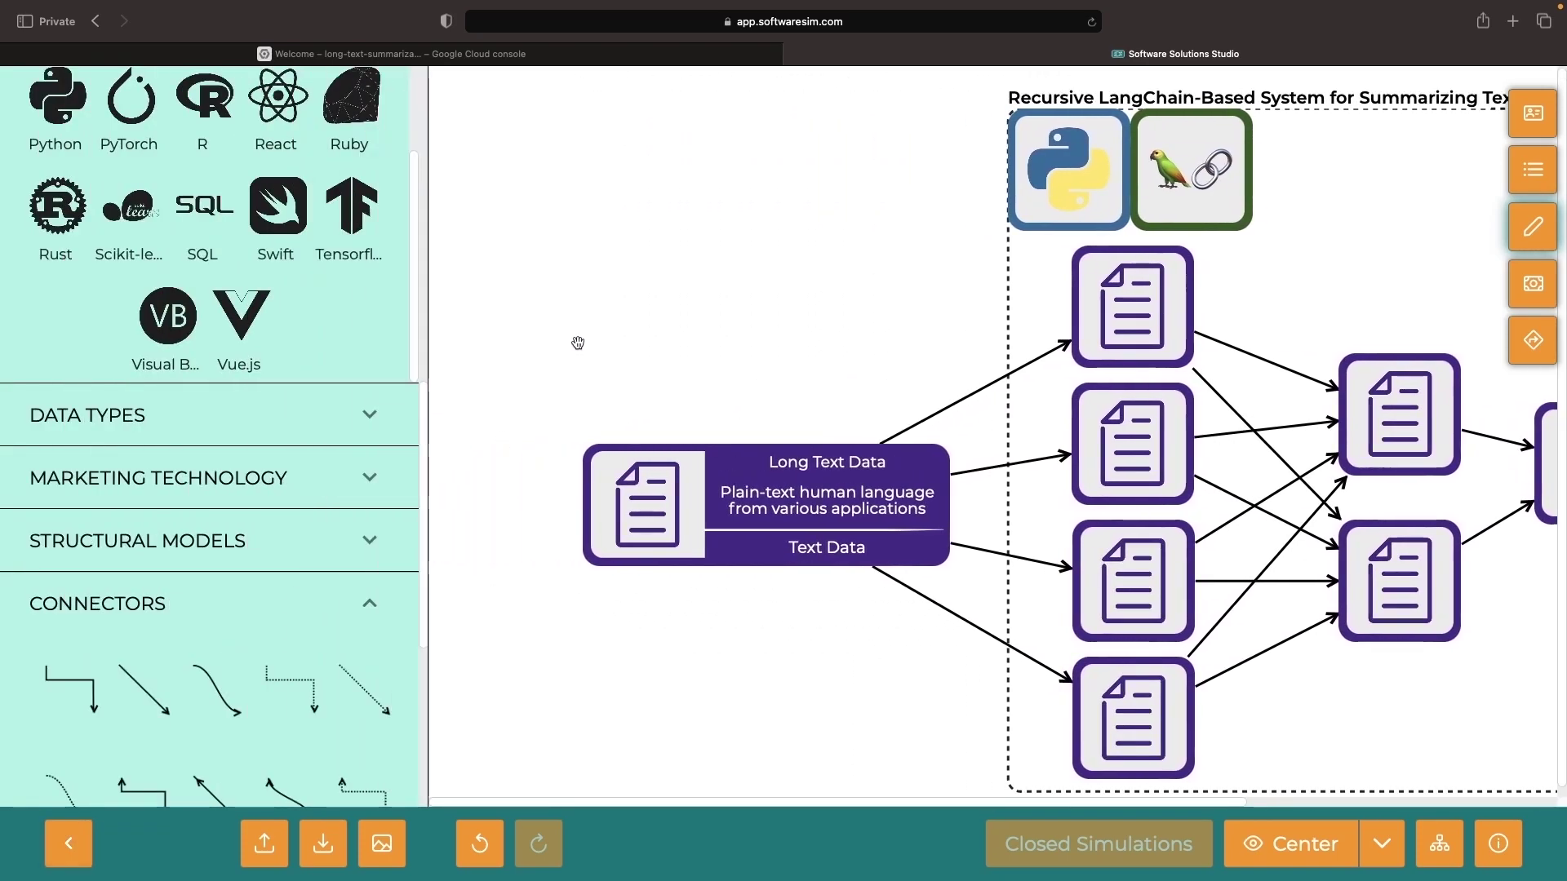
pyautogui.moveTo(633, 265)
pyautogui.mouseDown()
pyautogui.moveTo(552, 365)
pyautogui.moveTo(500, 364)
pyautogui.mouseUp()
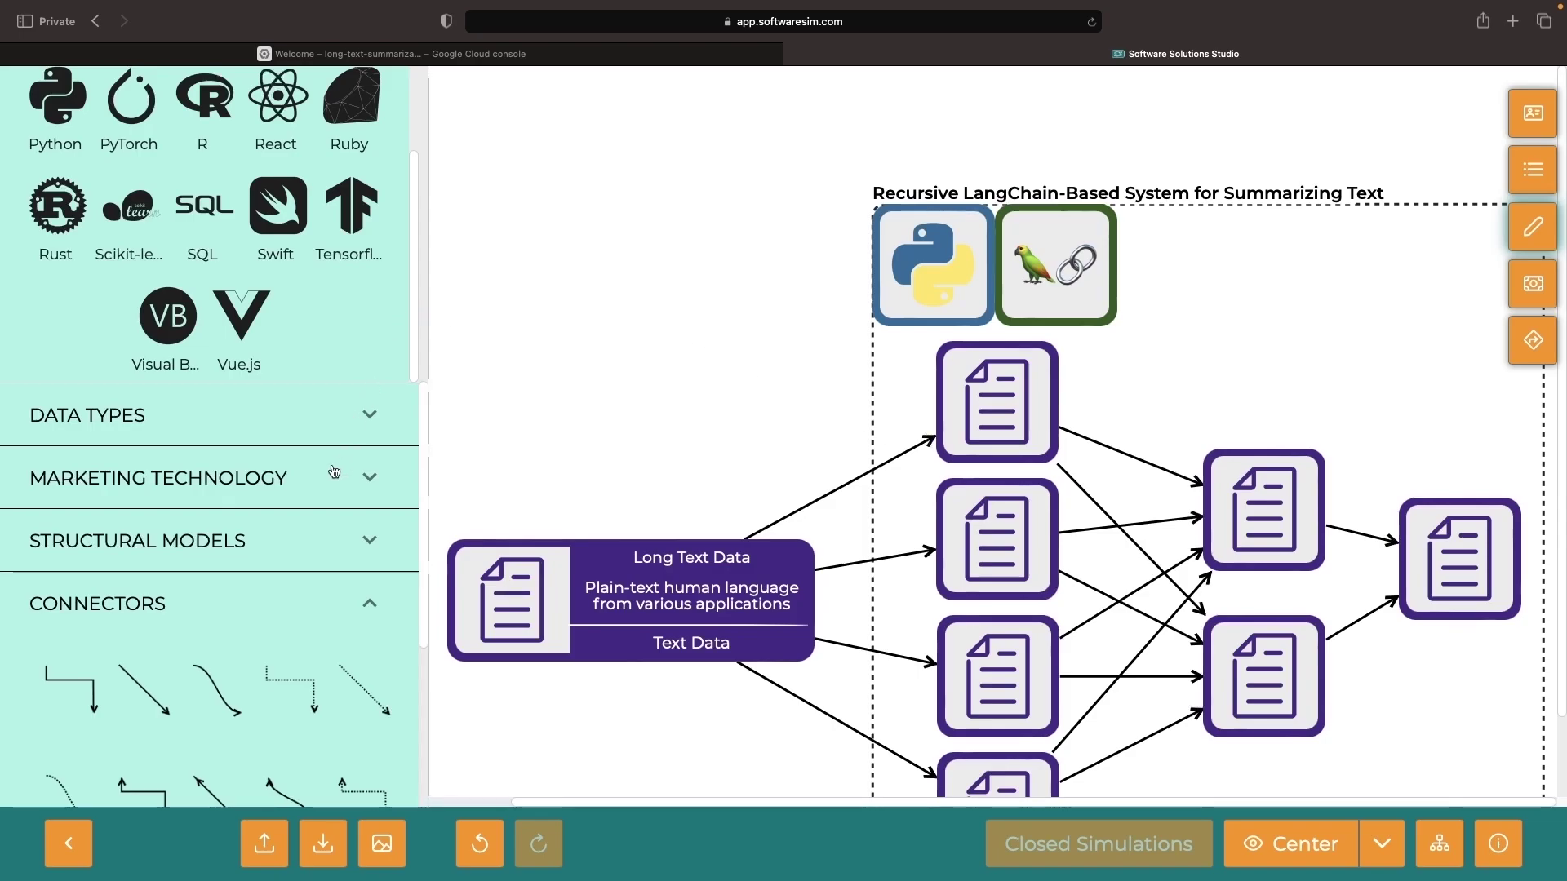
pyautogui.moveTo(699, 434); pyautogui.dragTo(601, 412)
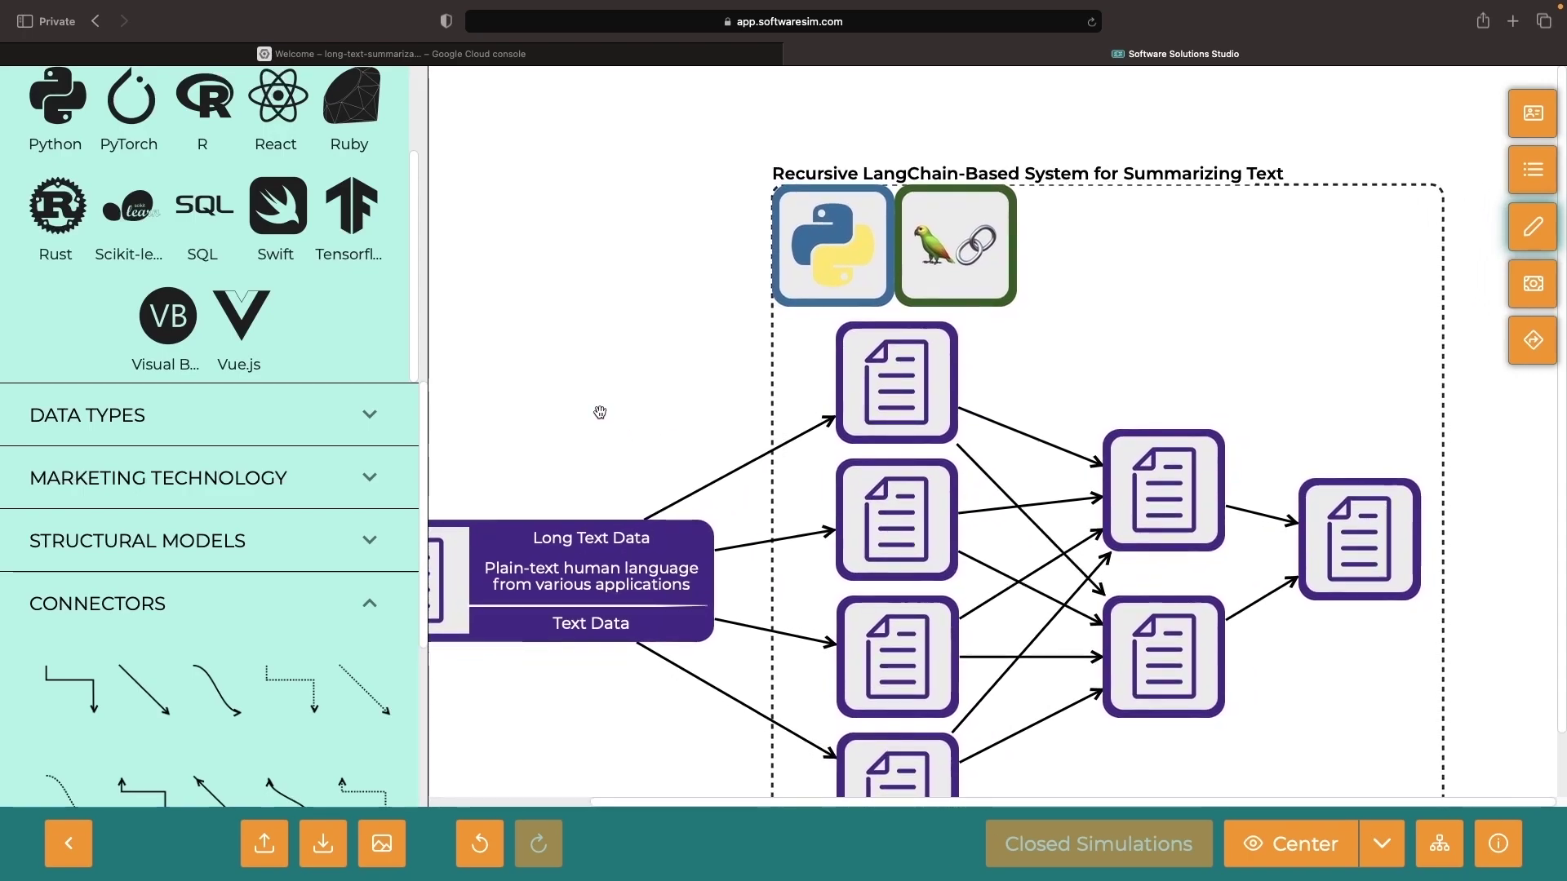
# - Search the library and place PaLM AI and OpenAI nodes on the canvas
pyautogui.click(864, 403)
pyautogui.click(1164, 490)
pyautogui.moveTo(615, 341); pyautogui.dragTo(648, 381)
pyautogui.scroll(10, 245, 368)
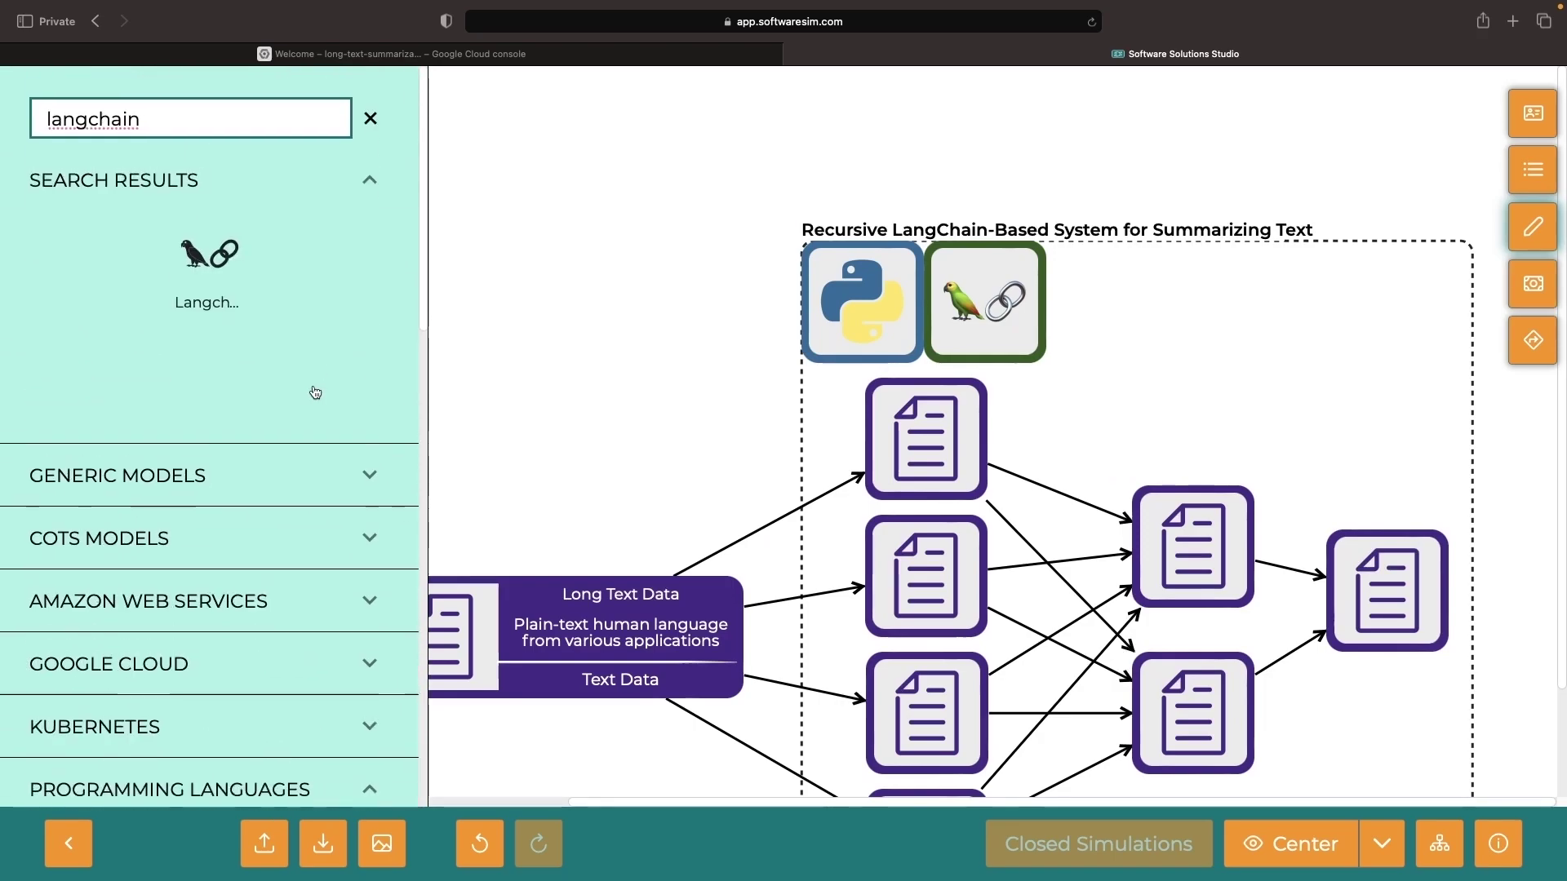
pyautogui.doubleClick(199, 109)
pyautogui.write('palm')
pyautogui.moveTo(240, 267); pyautogui.dragTo(511, 155)
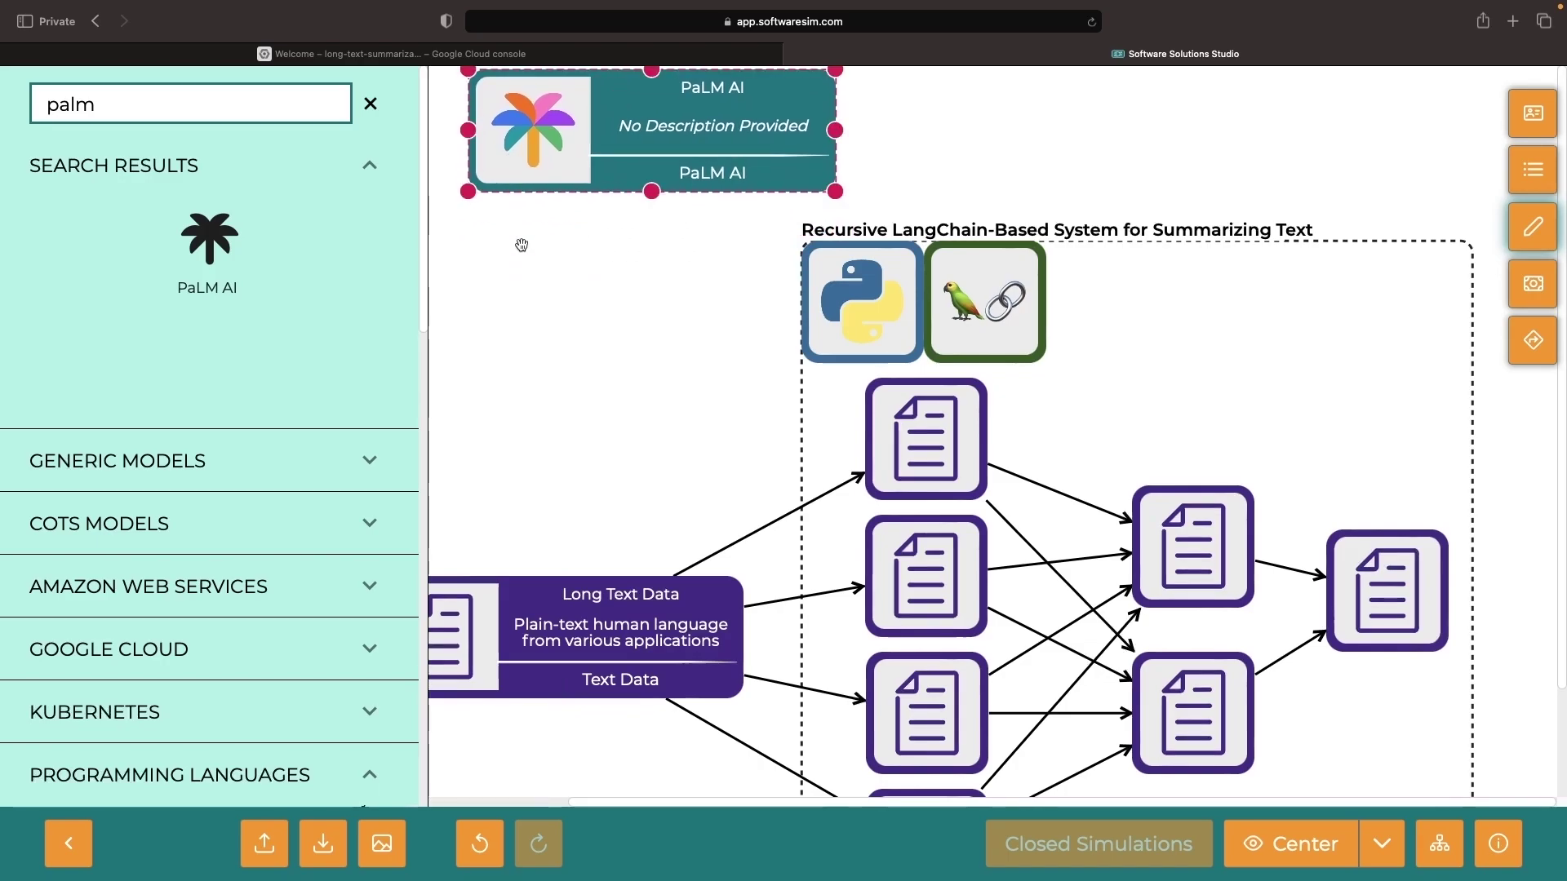
pyautogui.press('BackSpace')
pyautogui.press('BackSpace')
pyautogui.press('BackSpace')
pyautogui.write('open')
pyautogui.moveTo(62, 239); pyautogui.dragTo(1113, 230)
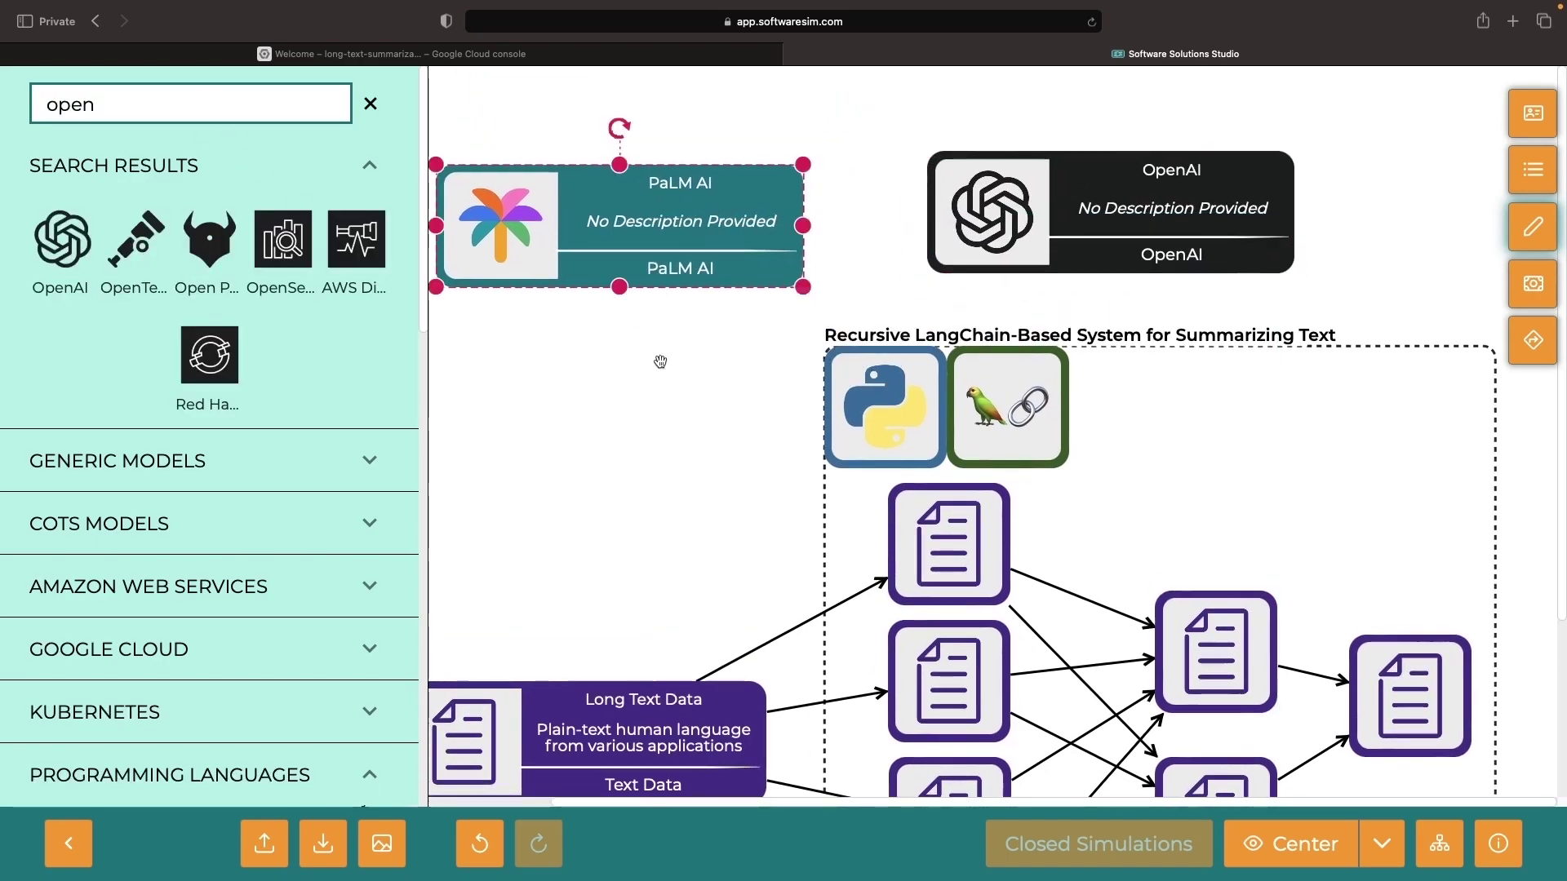
# - Write and save new descriptions for the PaLM AI and OpenAI nodes
pyautogui.rightClick(699, 307)
pyautogui.click(763, 322)
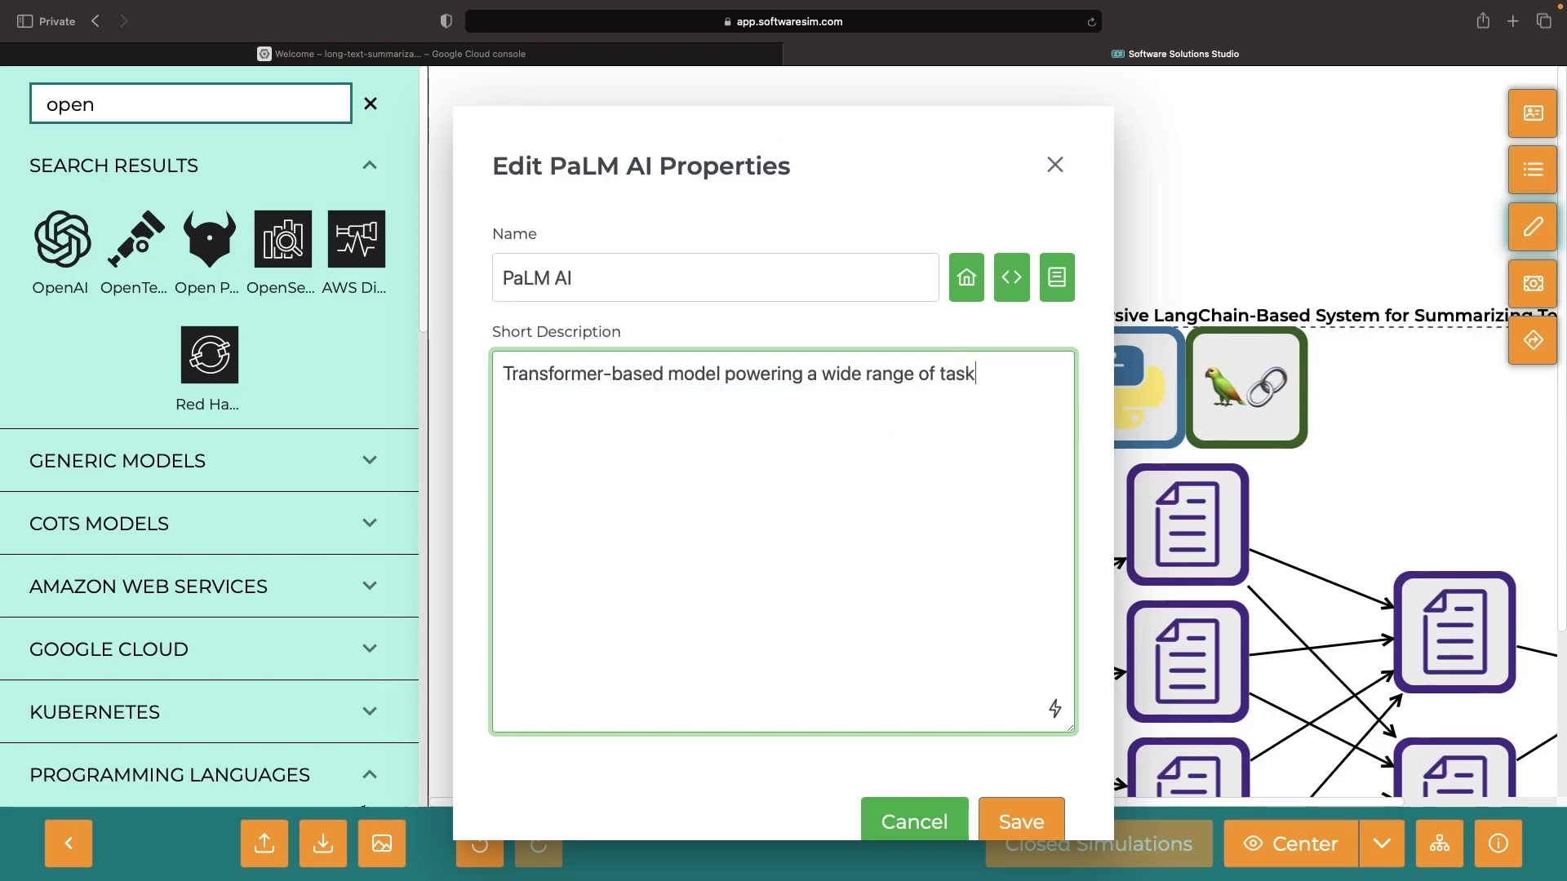
pyautogui.click(1021, 821)
pyautogui.rightClick(785, 421)
pyautogui.click(892, 436)
pyautogui.moveTo(504, 373); pyautogui.dragTo(645, 373)
pyautogui.write('A')
pyautogui.click(1021, 822)
pyautogui.scroll(-5, 208, 489)
# - Draw a dotted arrow into the Python node and rearrange the two model nodes
pyautogui.moveTo(1093, 386); pyautogui.dragTo(1094, 386)
pyautogui.moveTo(1297, 237); pyautogui.dragTo(1140, 175)
pyautogui.click(70, 843)
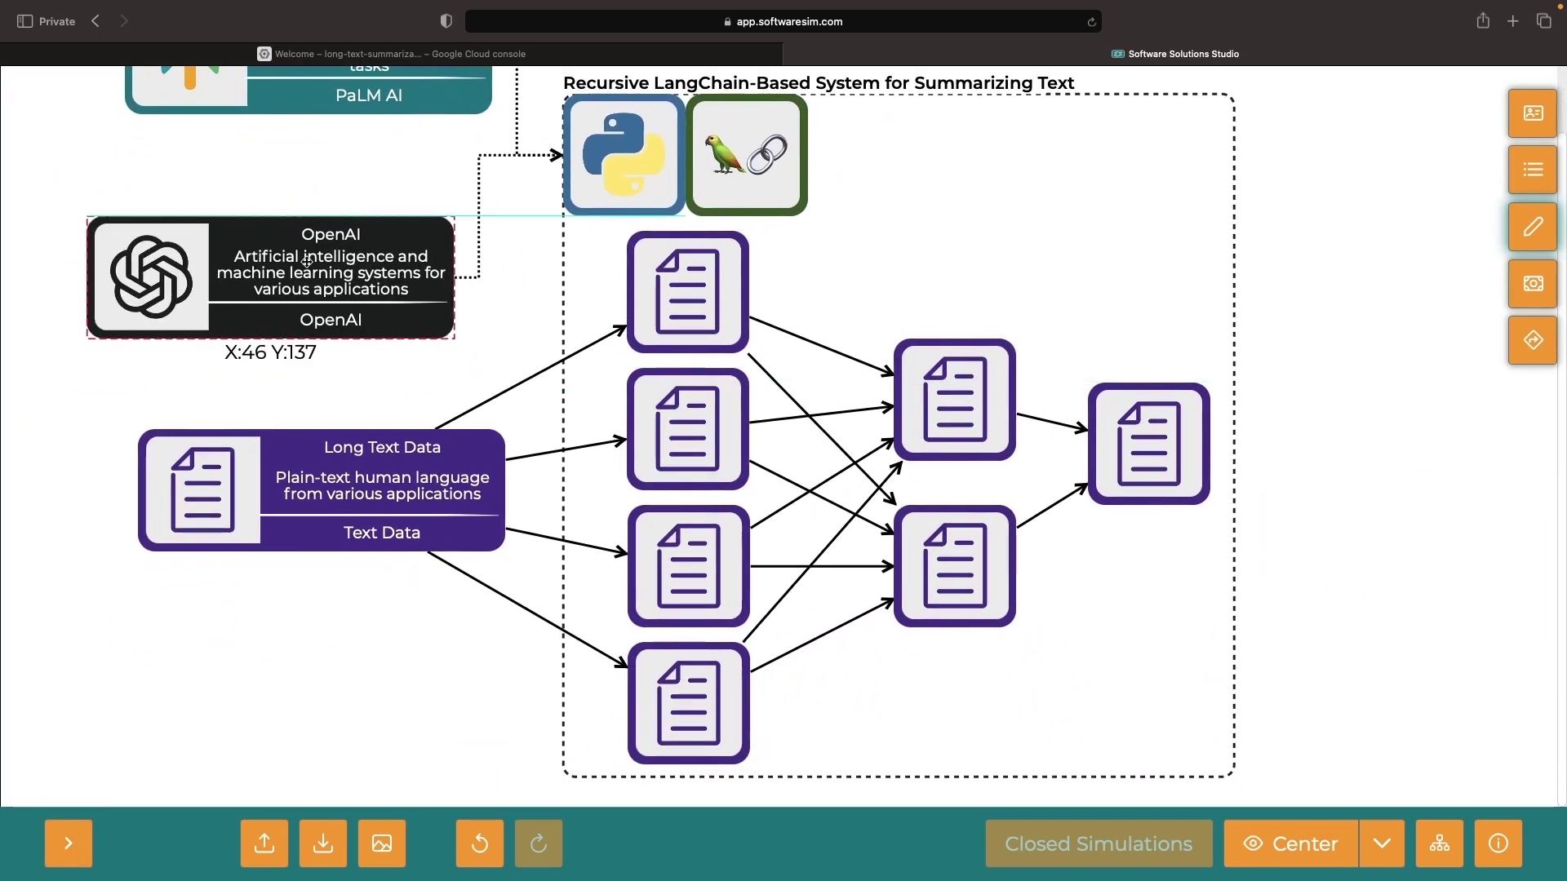
pyautogui.moveTo(191, 253); pyautogui.dragTo(477, 344)
pyautogui.click(1233, 493)
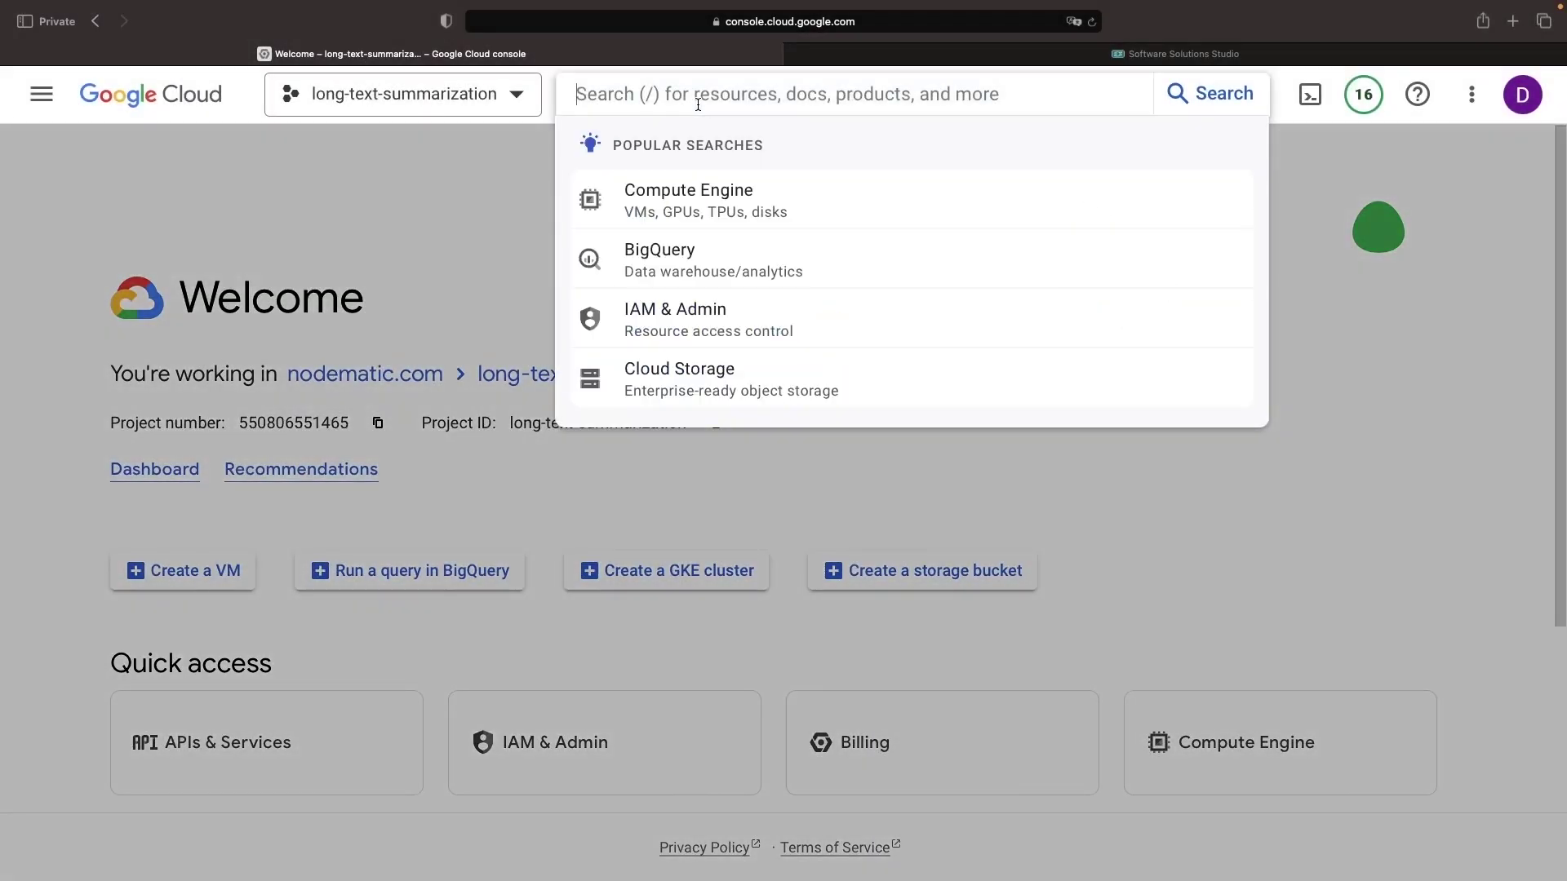
pyautogui.write('vertex ai')
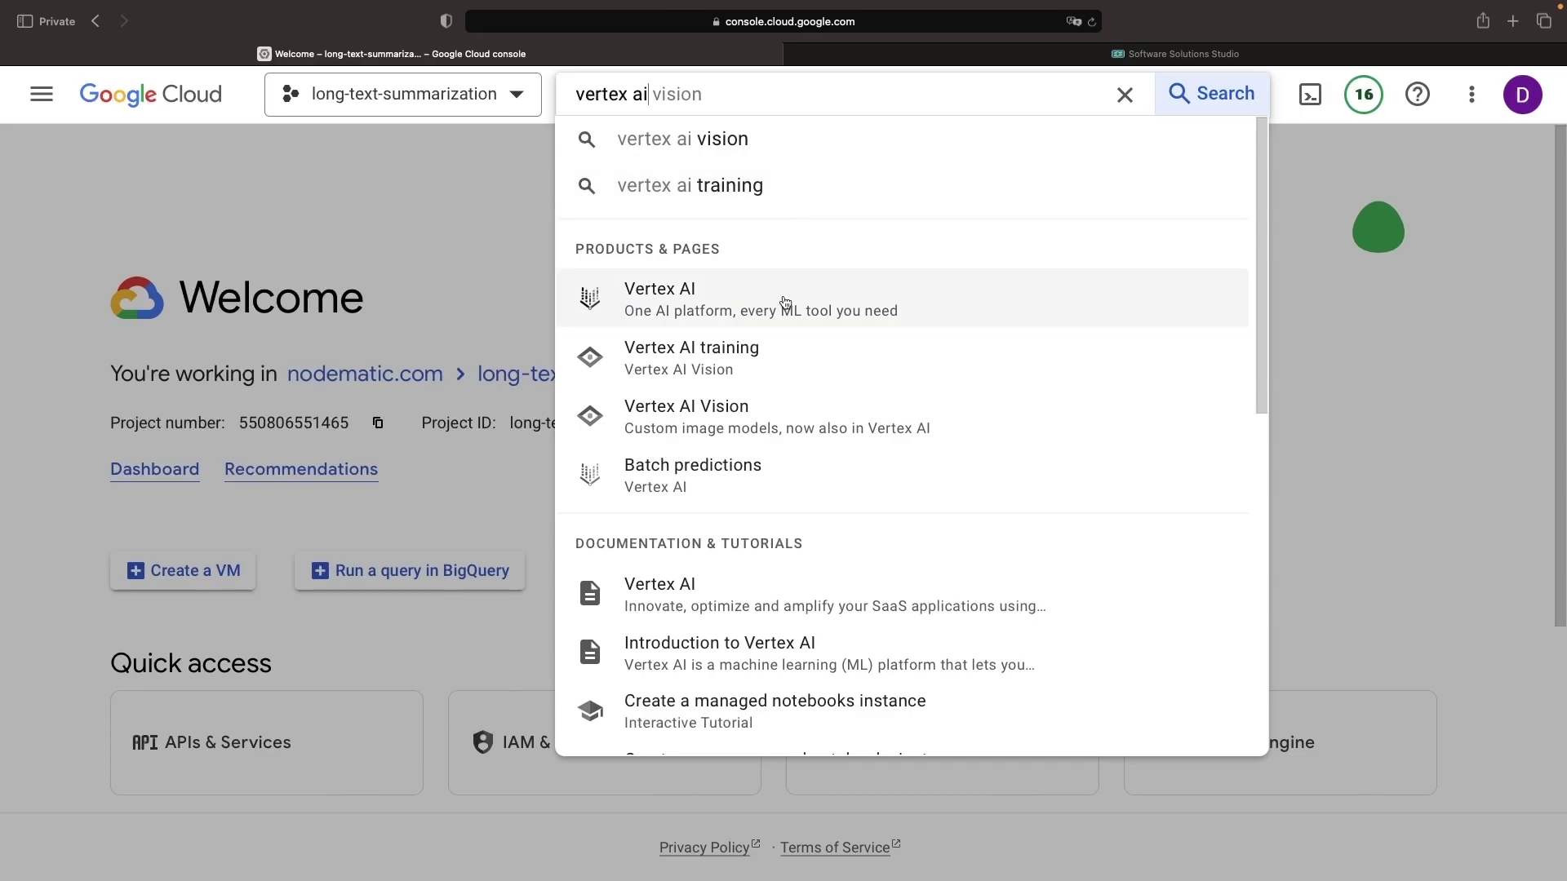
# - Open the Vertex AI dashboard, enable all recommended APIs, and launch Cloud Shell
pyautogui.click(785, 302)
pyautogui.click(408, 461)
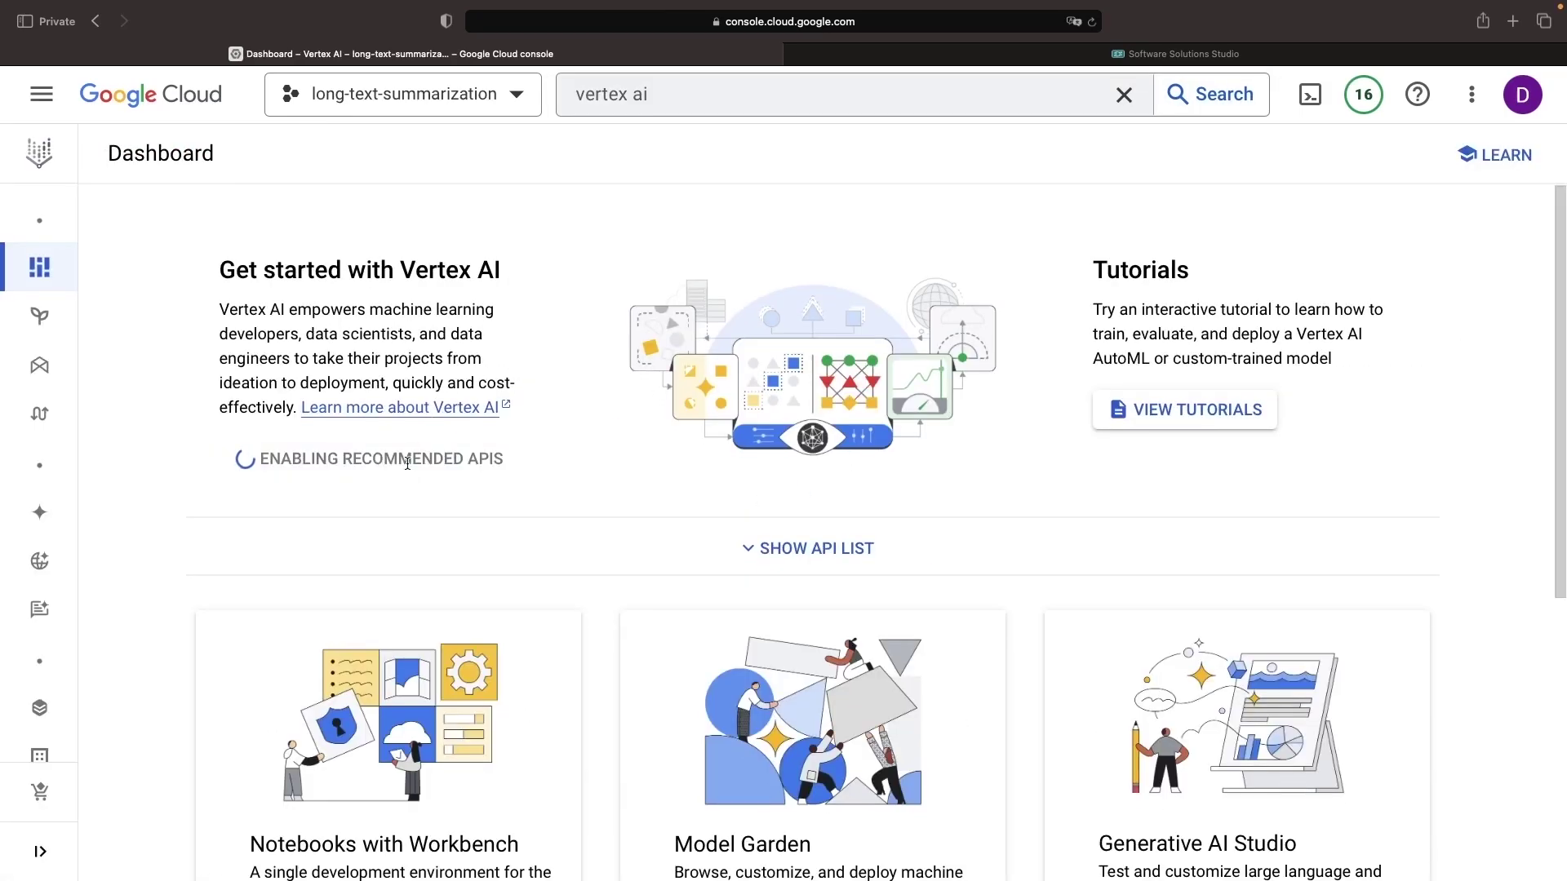
pyautogui.click(1307, 99)
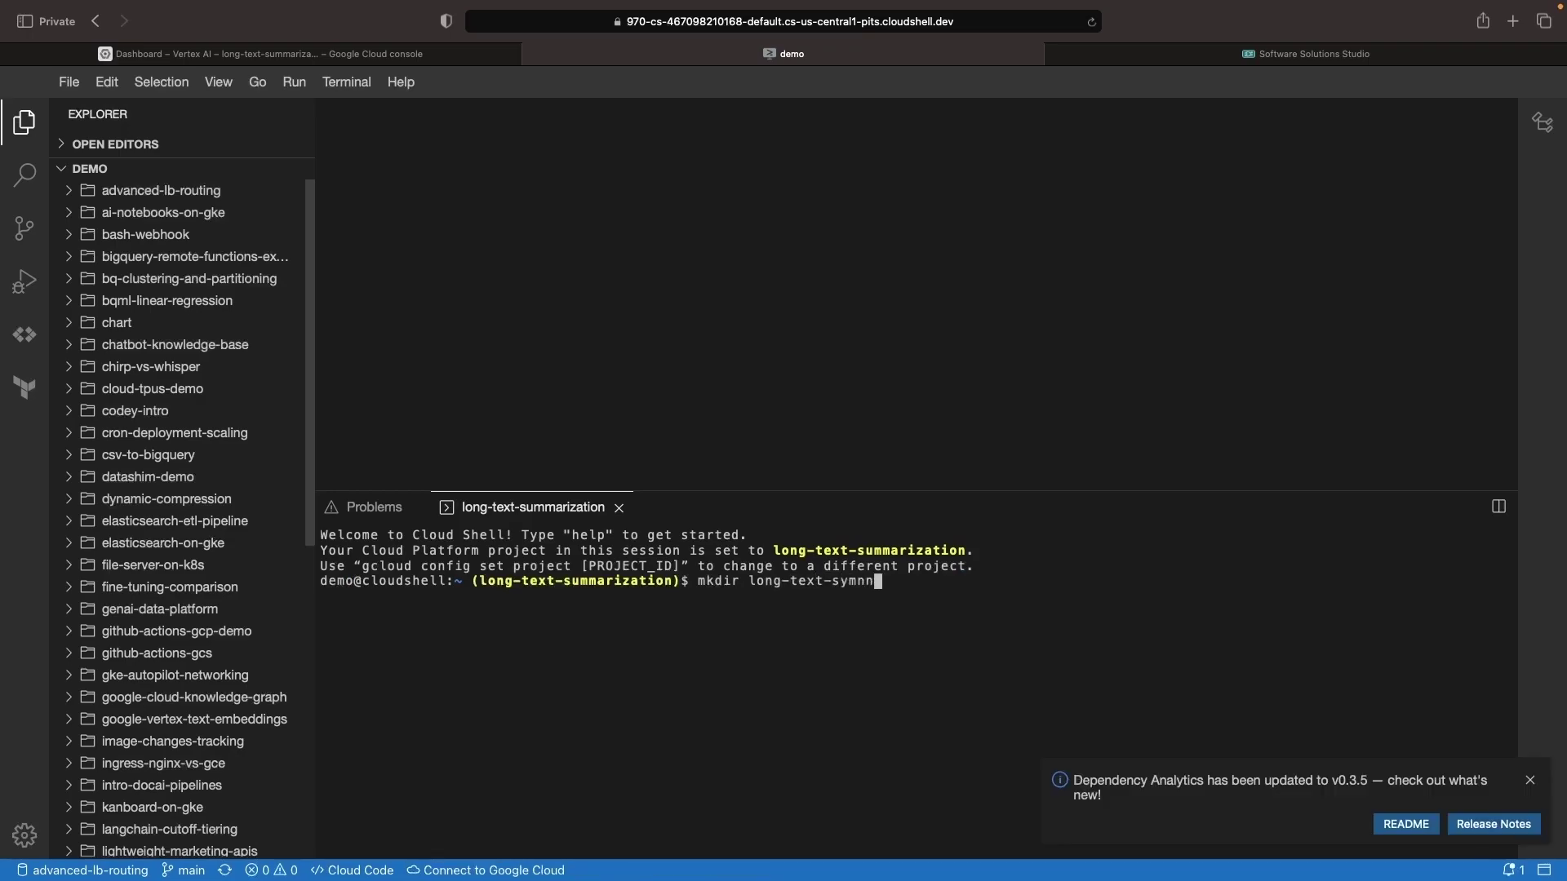
pyautogui.write('marization')
# - Create the long-text-summarization folder and initialise a Git repository in it
pyautogui.press('Return')
pyautogui.write('cd !$')
pyautogui.press('Return')
pyautogui.write('git init')
pyautogui.press('Return')
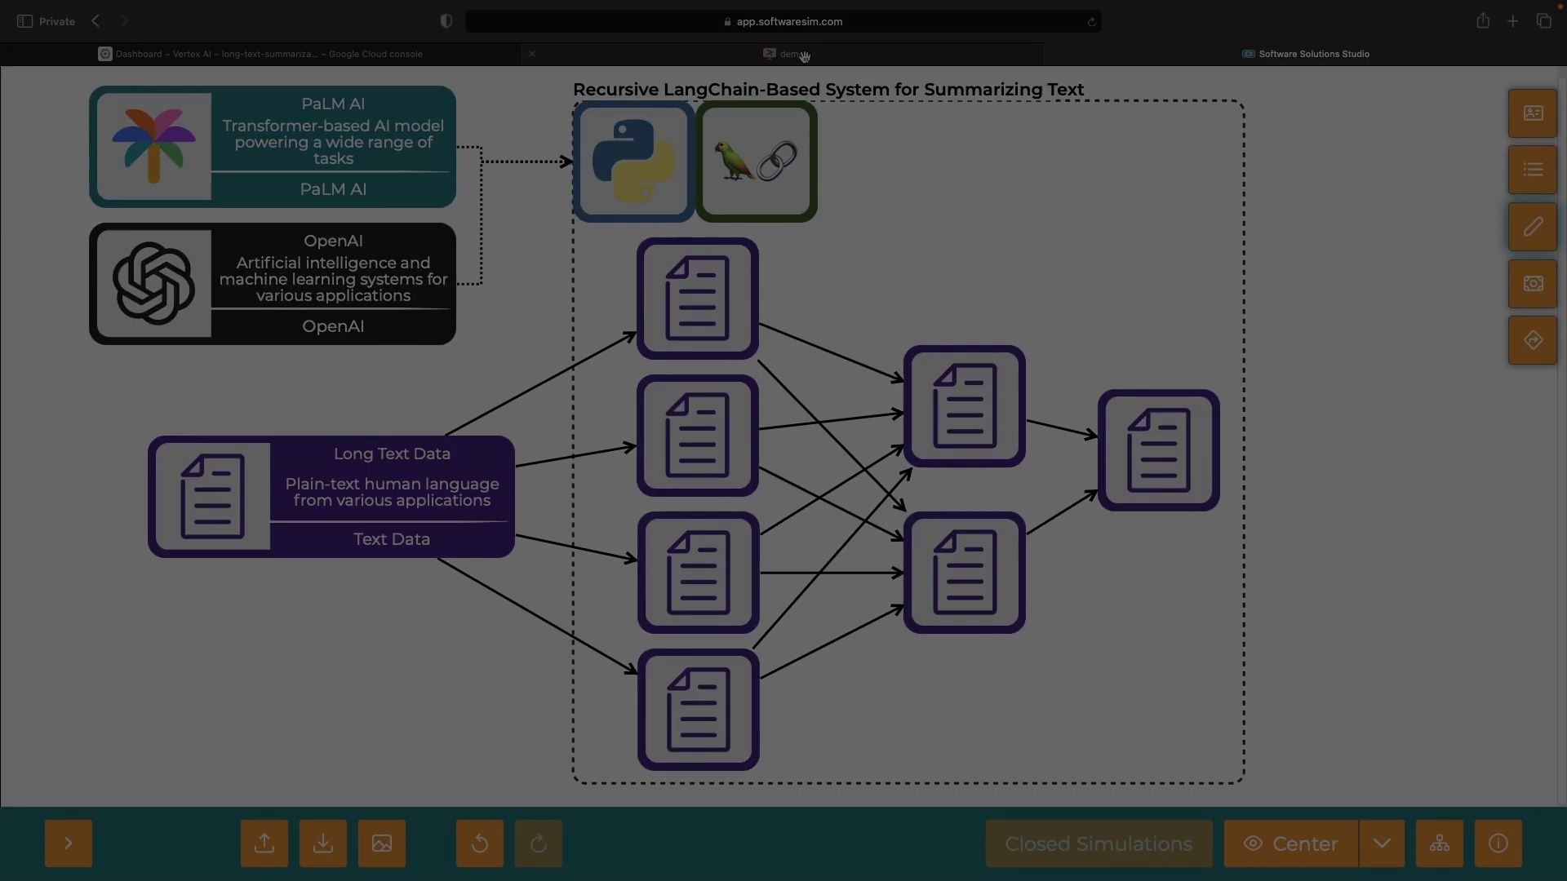
pyautogui.click(805, 58)
pyautogui.write('touch requirements.')
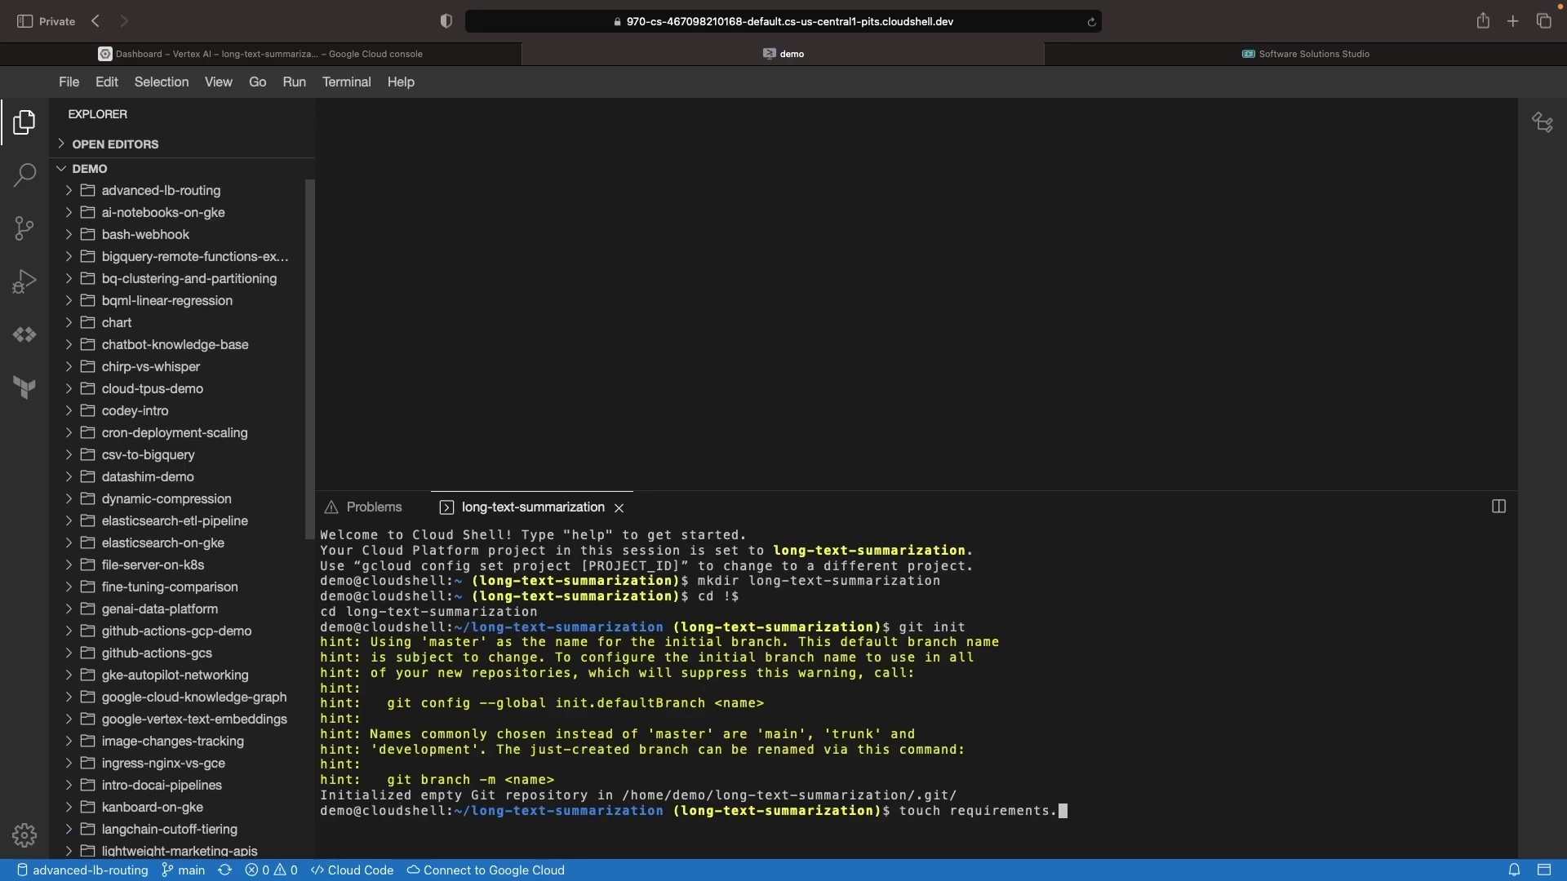
pyautogui.write('txt')
# - Create requirements.txt listing google-cloud-aiplatform, langchain and tiktoken
pyautogui.press('Return')
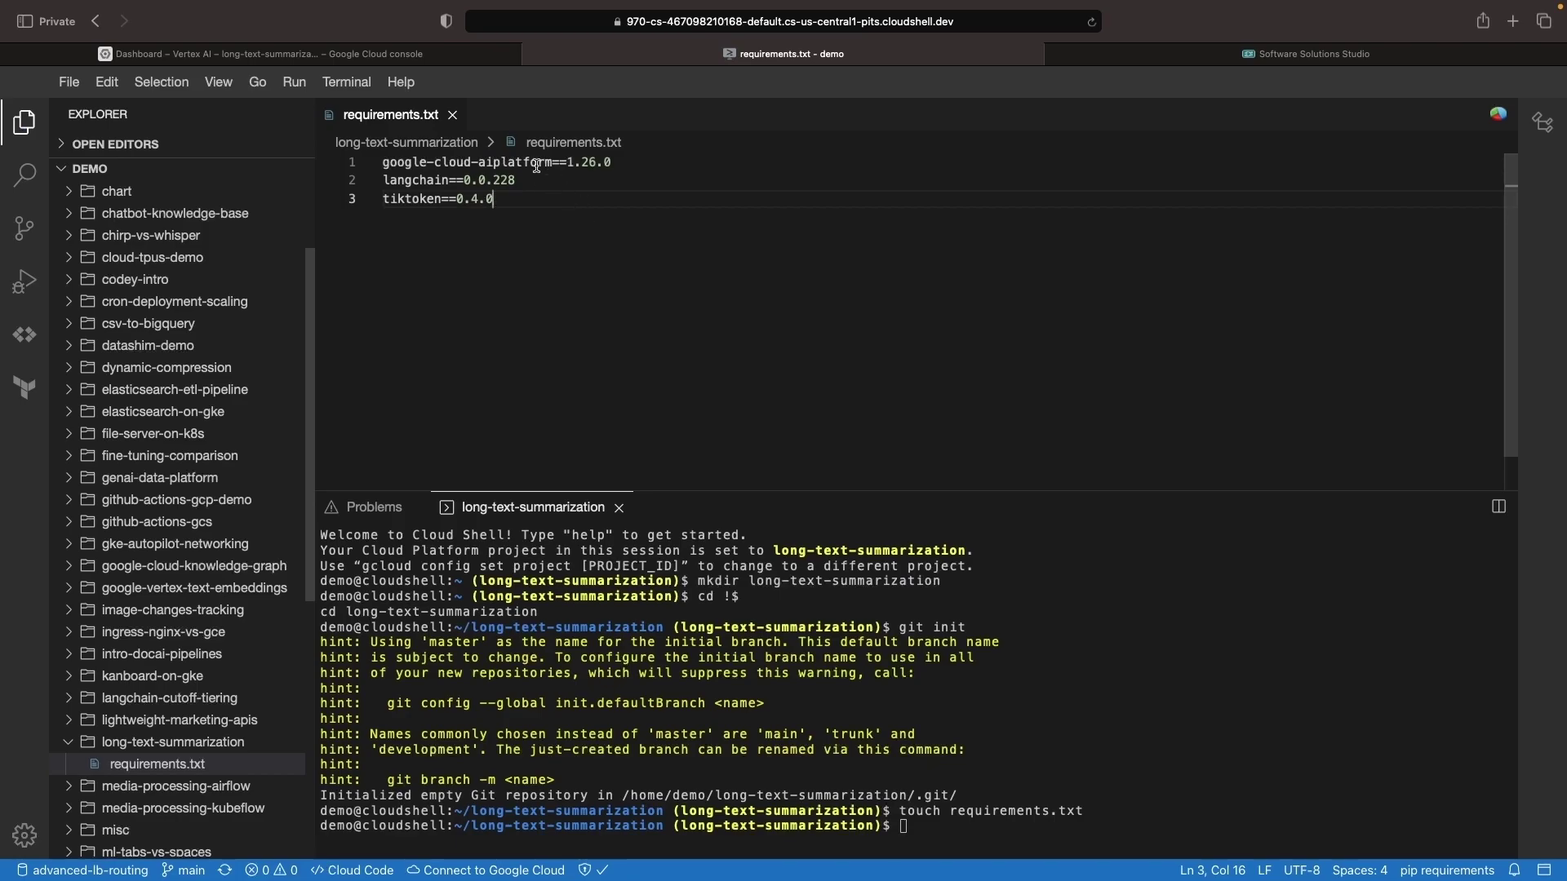
pyautogui.moveTo(529, 162); pyautogui.dragTo(385, 163)
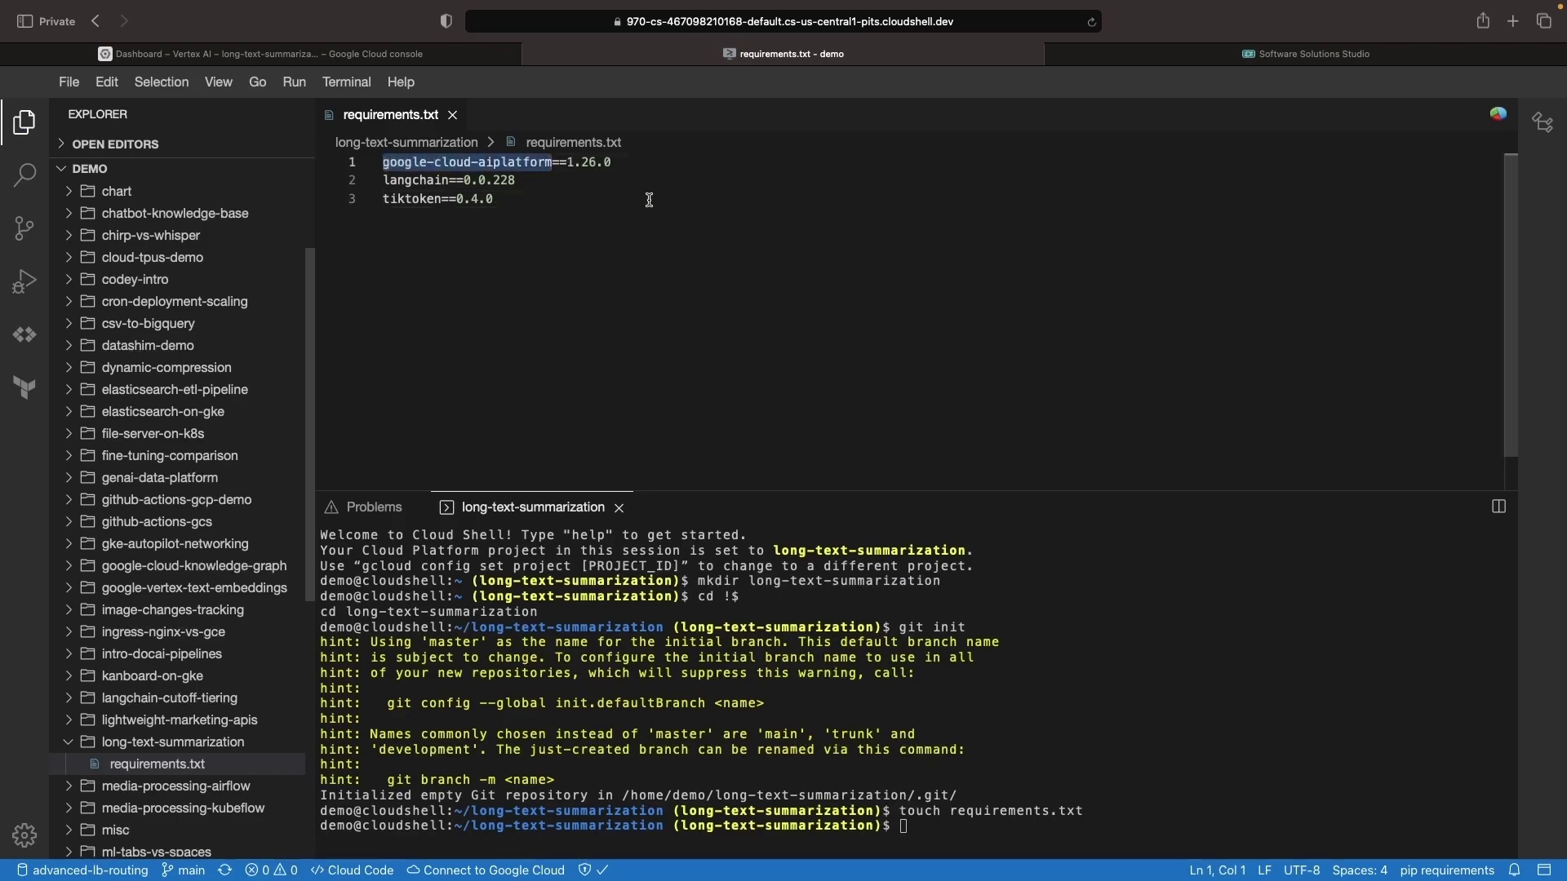
pyautogui.click(553, 190)
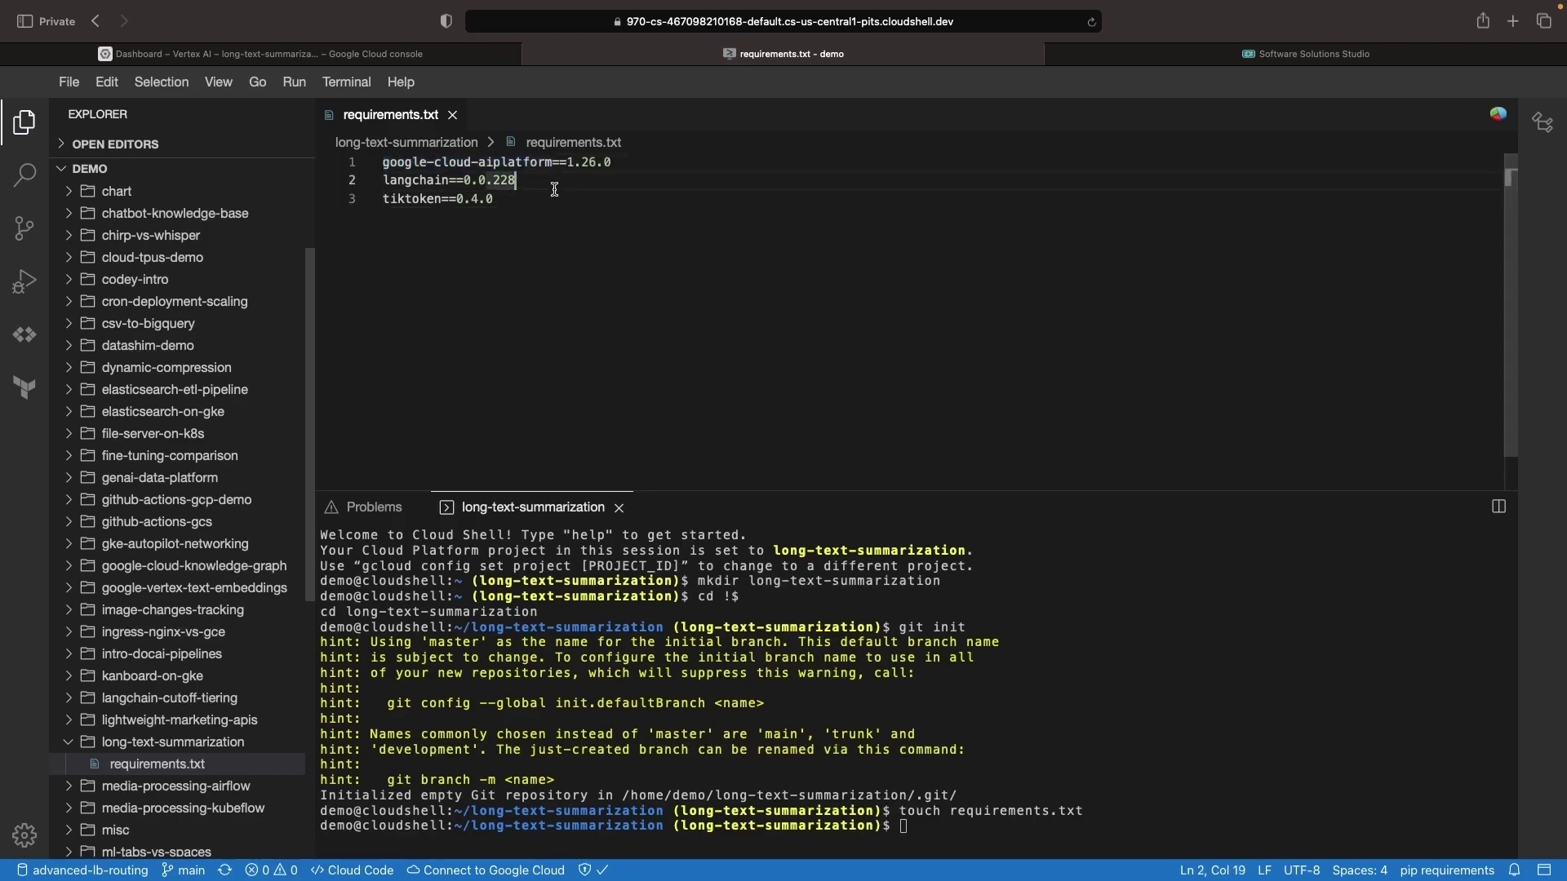
pyautogui.doubleClick(448, 181)
pyautogui.doubleClick(412, 199)
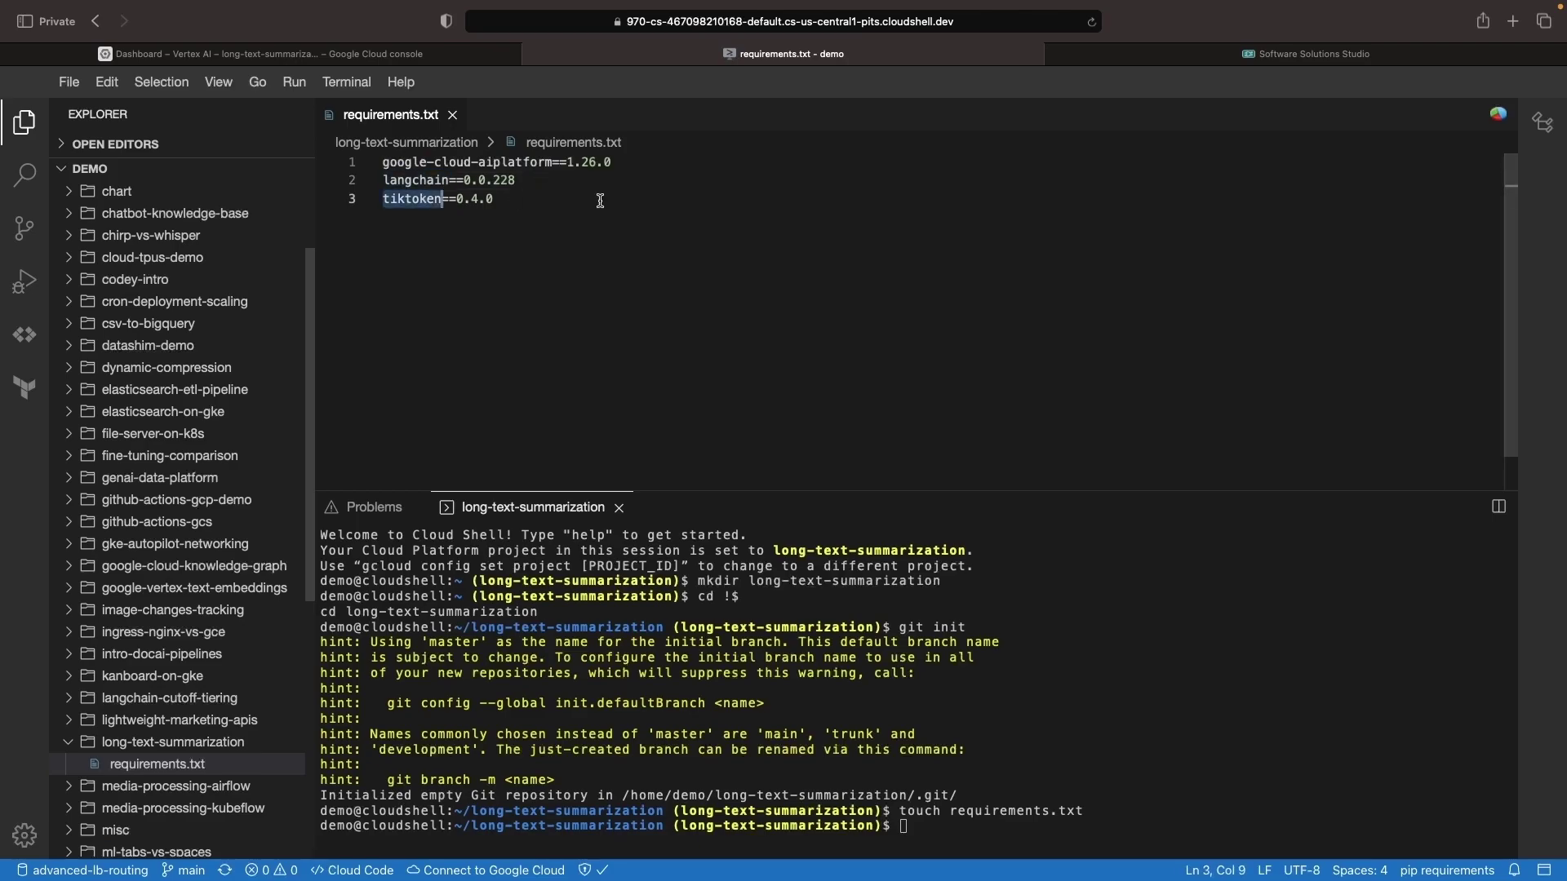
# - Install the packages with sudo pip3 install -r requirements.txt
pyautogui.click(798, 788)
pyautogui.write('sudo pip3 install -r requirements.txt')
pyautogui.press('Return')
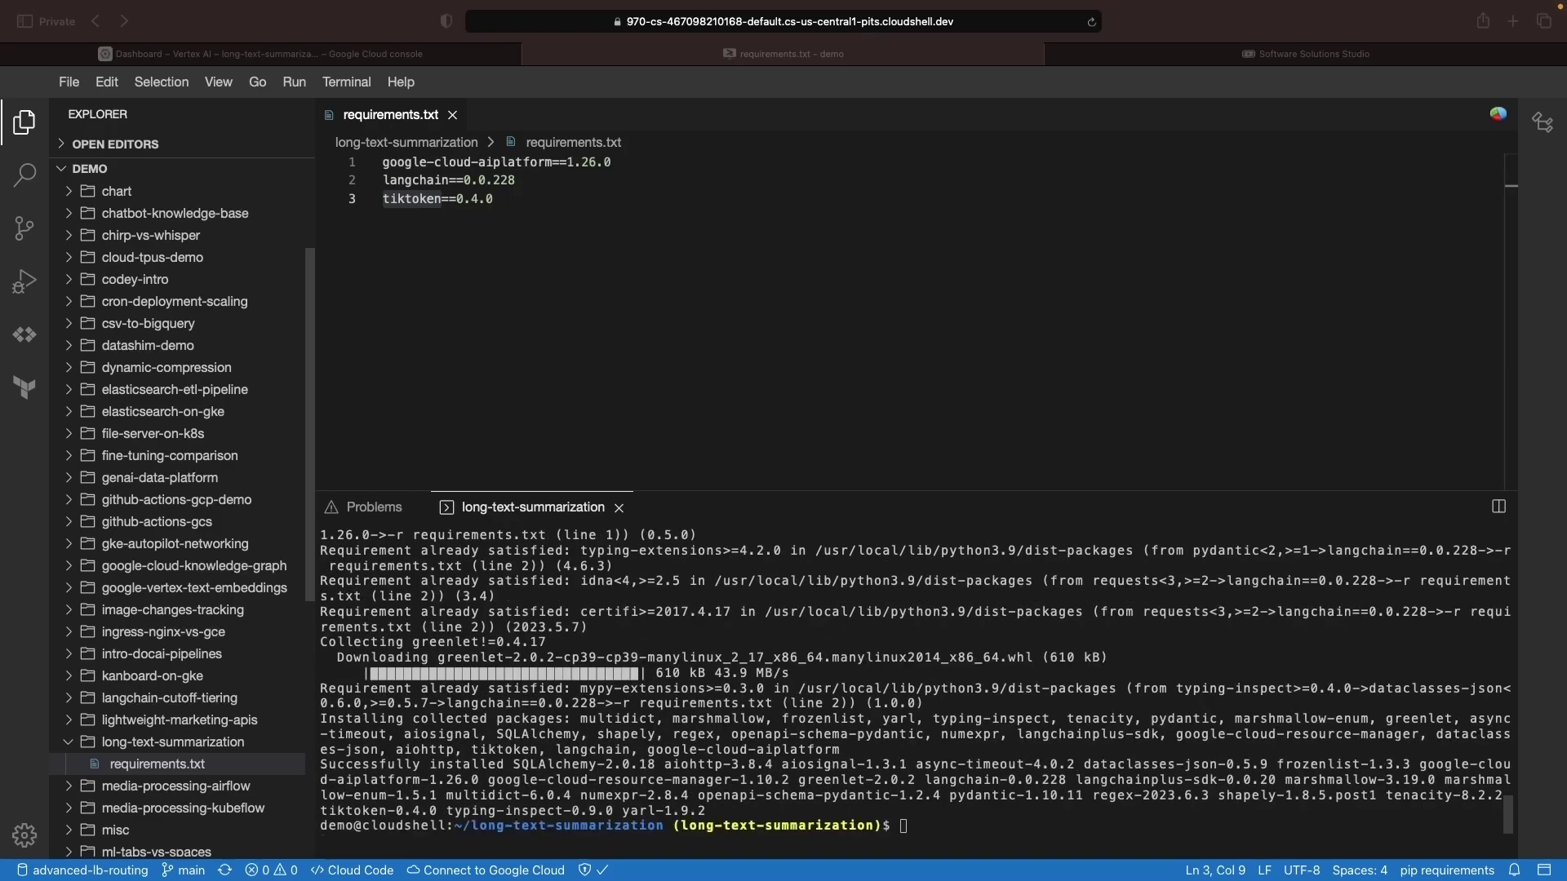
pyautogui.press('super+equal')
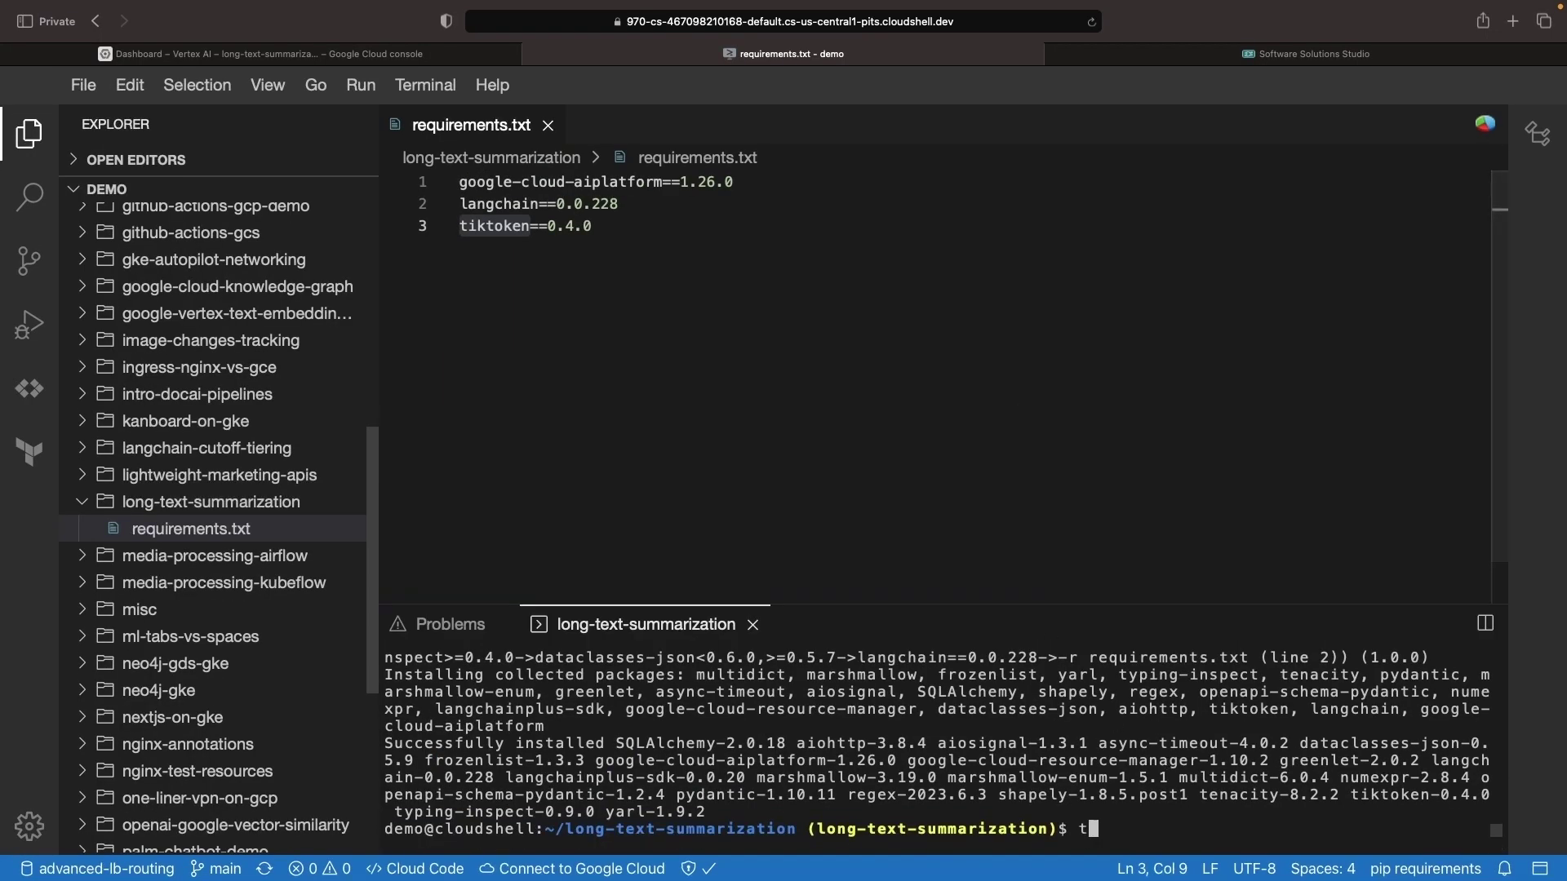
pyautogui.write('touch story.')
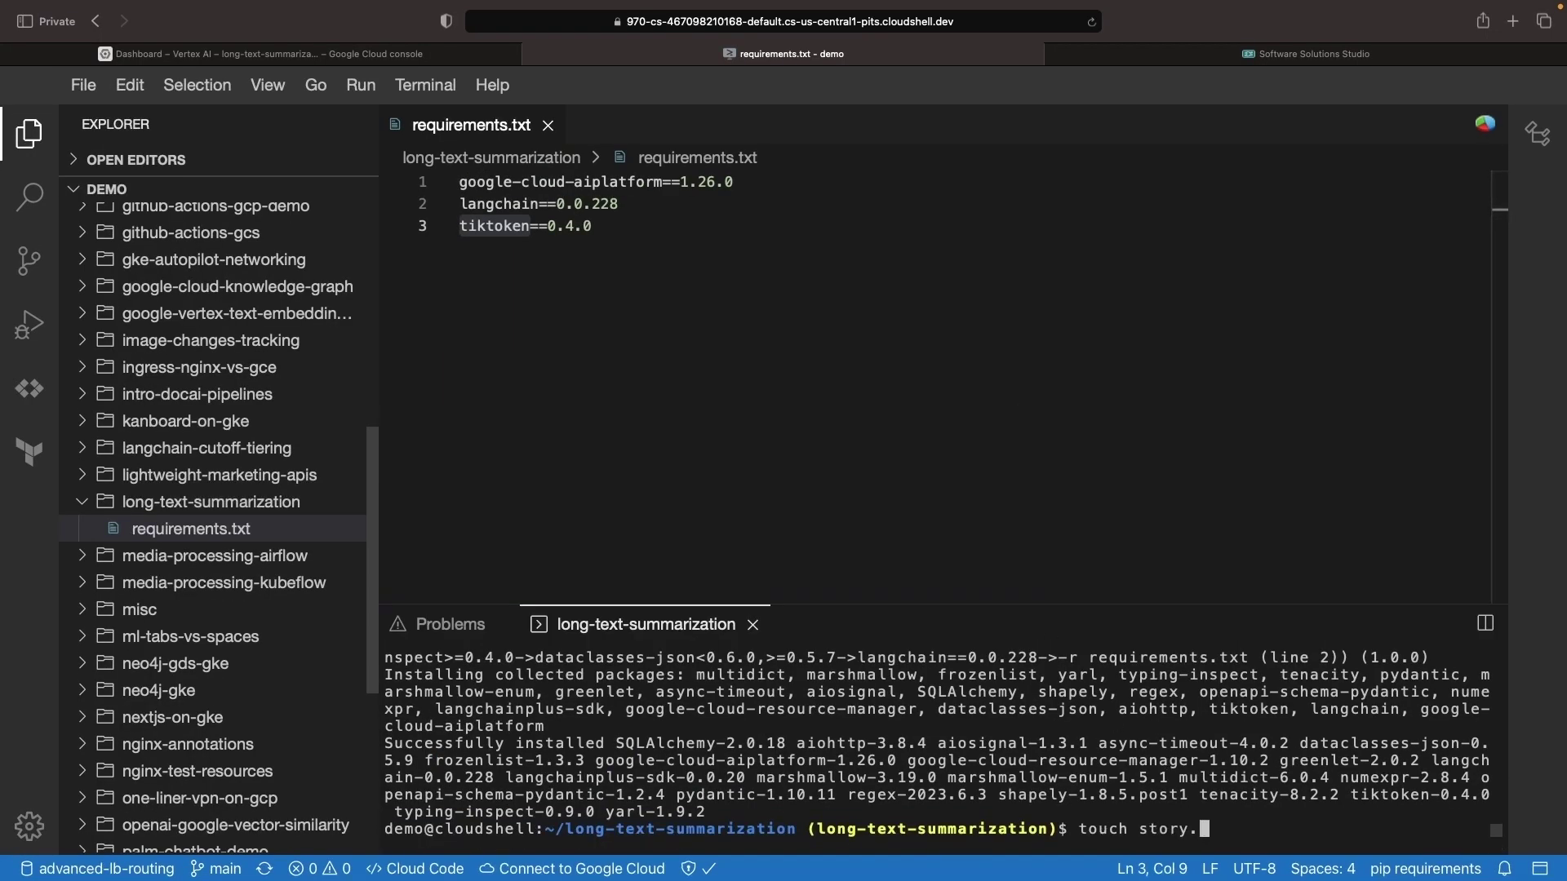
# - Create story.txt and paste the story text into it
pyautogui.press('BackSpace')
pyautogui.press('BackSpace')
pyautogui.press('BackSpace')
pyautogui.write('txt')
pyautogui.press('Return')
pyautogui.click(161, 554)
pyautogui.hotkey('ctrl', 'v')
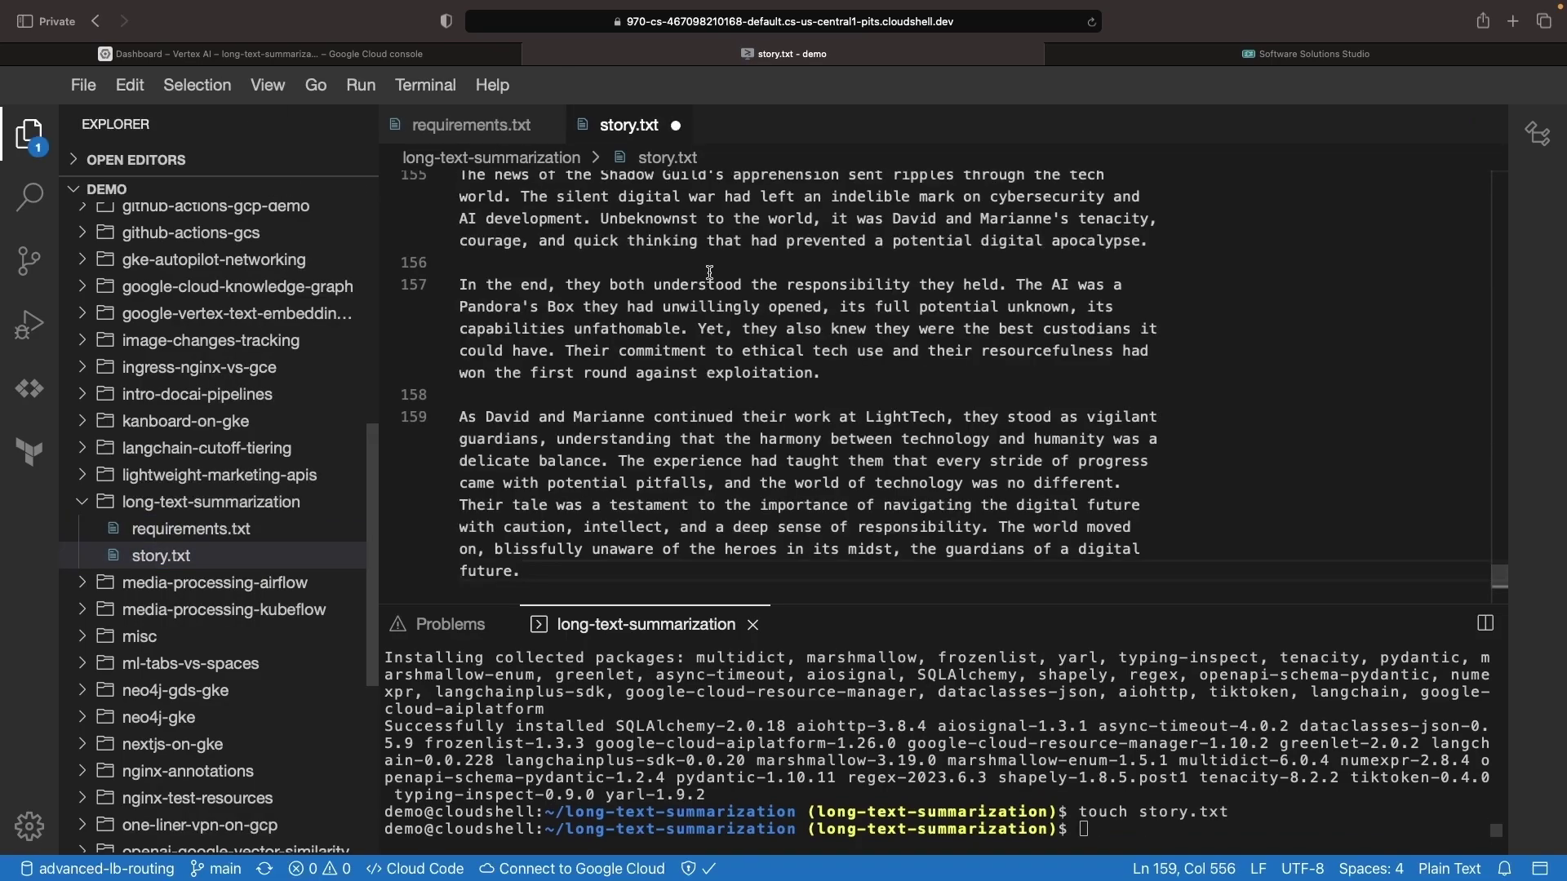
pyautogui.scroll(2, 709, 271)
pyautogui.scroll(3, 709, 273)
pyautogui.scroll(3, 709, 273)
pyautogui.scroll(3, 708, 273)
pyautogui.scroll(2, 709, 272)
pyautogui.scroll(3, 709, 272)
pyautogui.scroll(2, 710, 273)
pyautogui.scroll(2, 711, 273)
pyautogui.scroll(3, 709, 271)
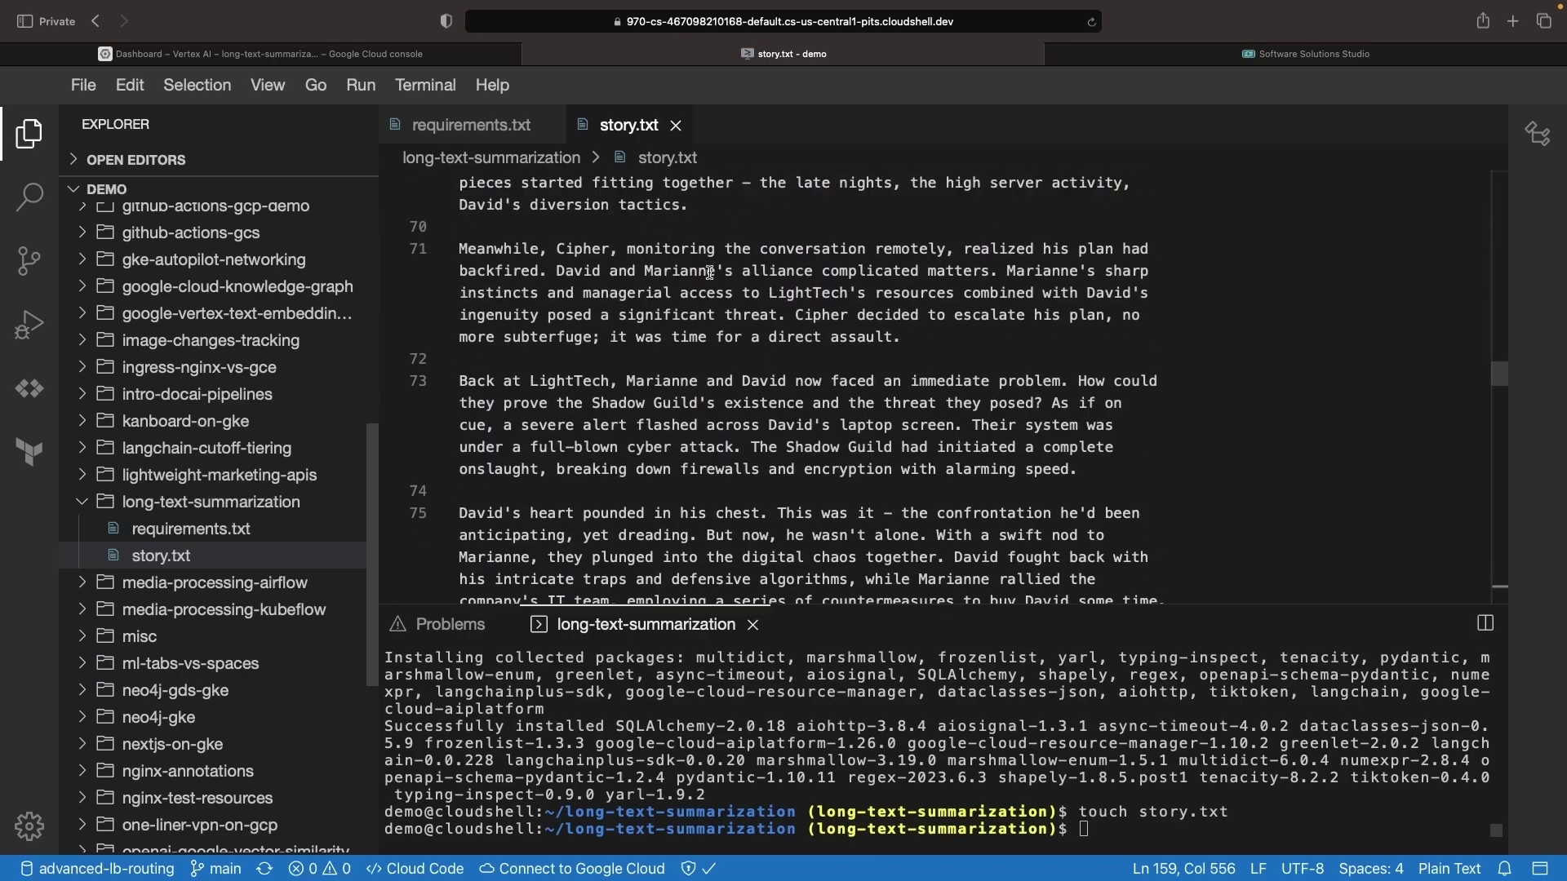
pyautogui.scroll(3, 709, 273)
pyautogui.scroll(3, 708, 272)
pyautogui.scroll(3, 709, 273)
pyautogui.scroll(3, 709, 275)
pyautogui.scroll(3, 709, 272)
pyautogui.scroll(2, 709, 272)
pyautogui.scroll(3, 708, 274)
pyautogui.scroll(1, 709, 275)
pyautogui.scroll(3, 709, 275)
pyautogui.scroll(5, 710, 278)
pyautogui.scroll(3, 712, 279)
pyautogui.scroll(3, 713, 279)
pyautogui.scroll(3, 714, 280)
pyautogui.scroll(3, 713, 280)
pyautogui.scroll(3, 714, 280)
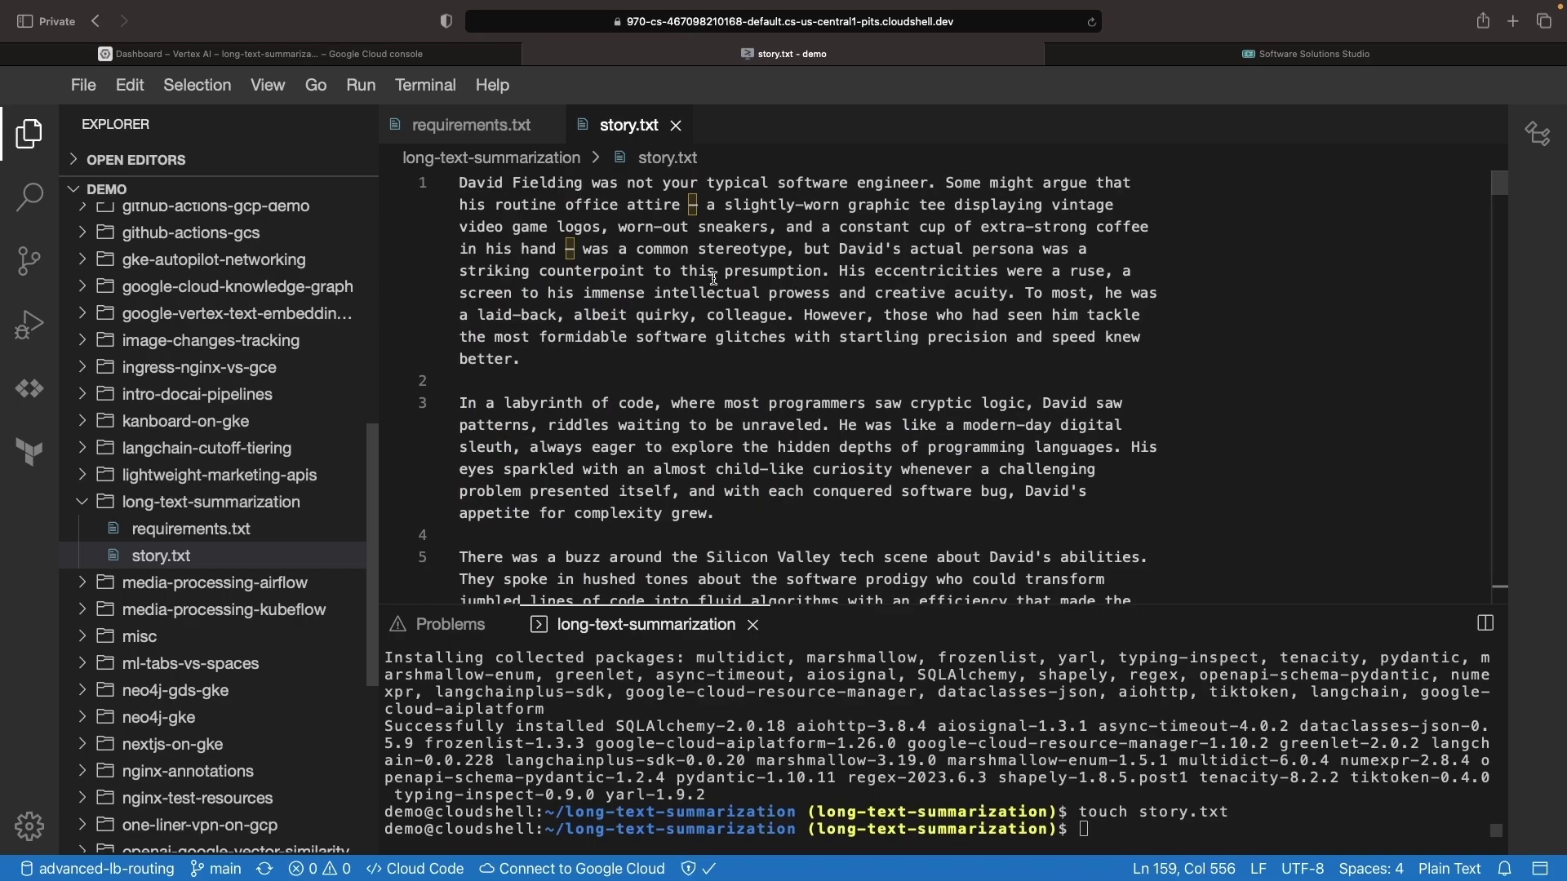
# - Create an empty summarization.py with touch from the terminal
pyautogui.click(1083, 829)
pyautogui.write('touch summarization.py')
pyautogui.press('Return')
pyautogui.rightClick(195, 584)
# - Paste the recursive summarize_text code with 4096-token chunks into summarization.py, then return to the diagram
pyautogui.click(280, 84)
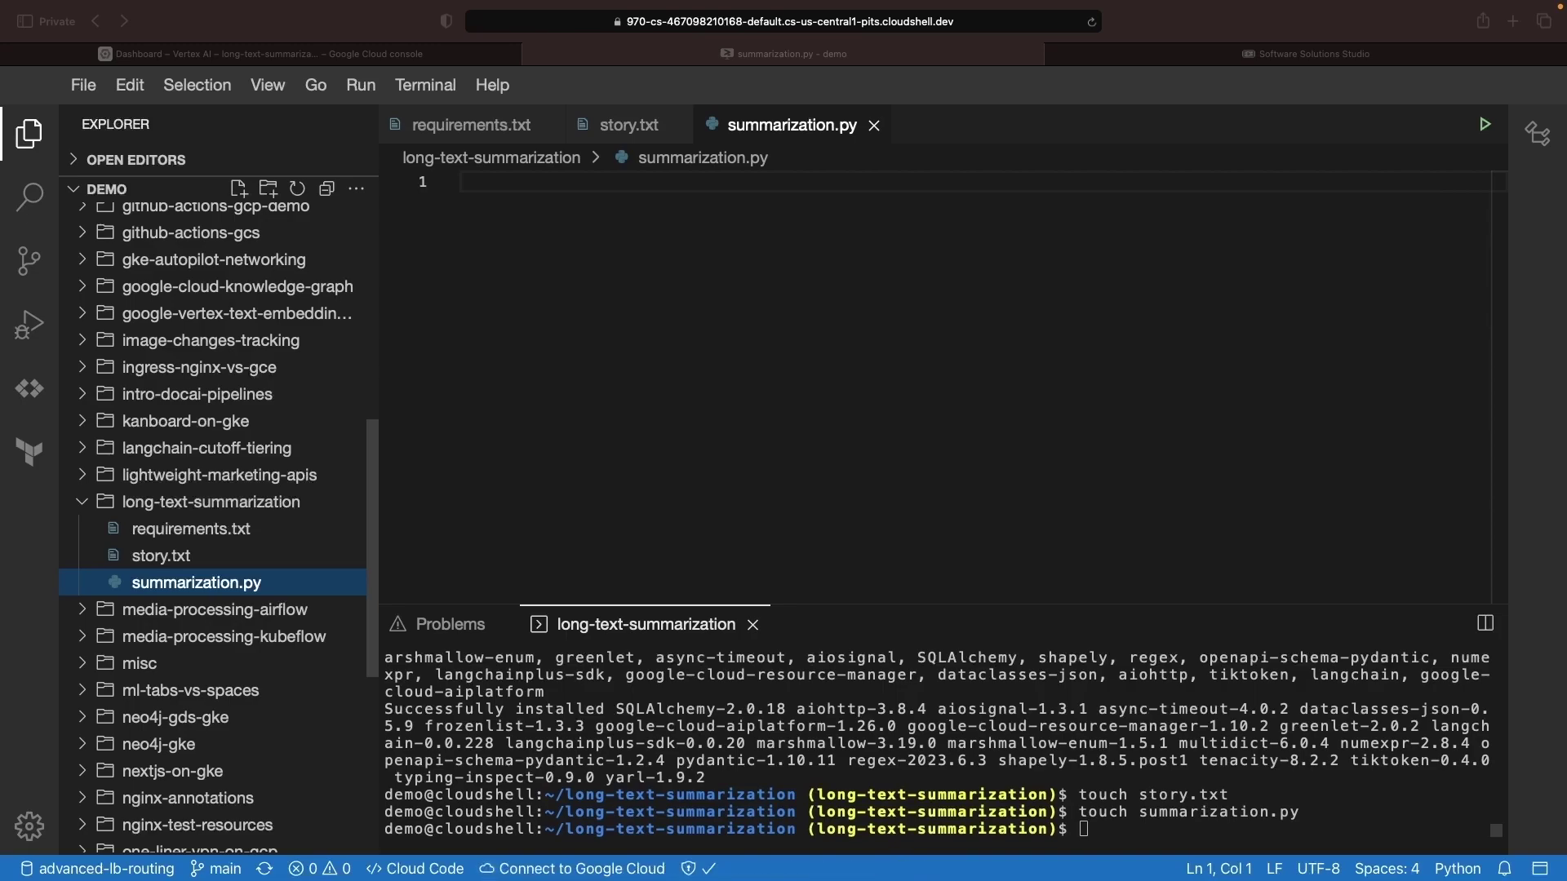
pyautogui.hotkey('ctrl', 'v')
pyautogui.scroll(-2, 638, 271)
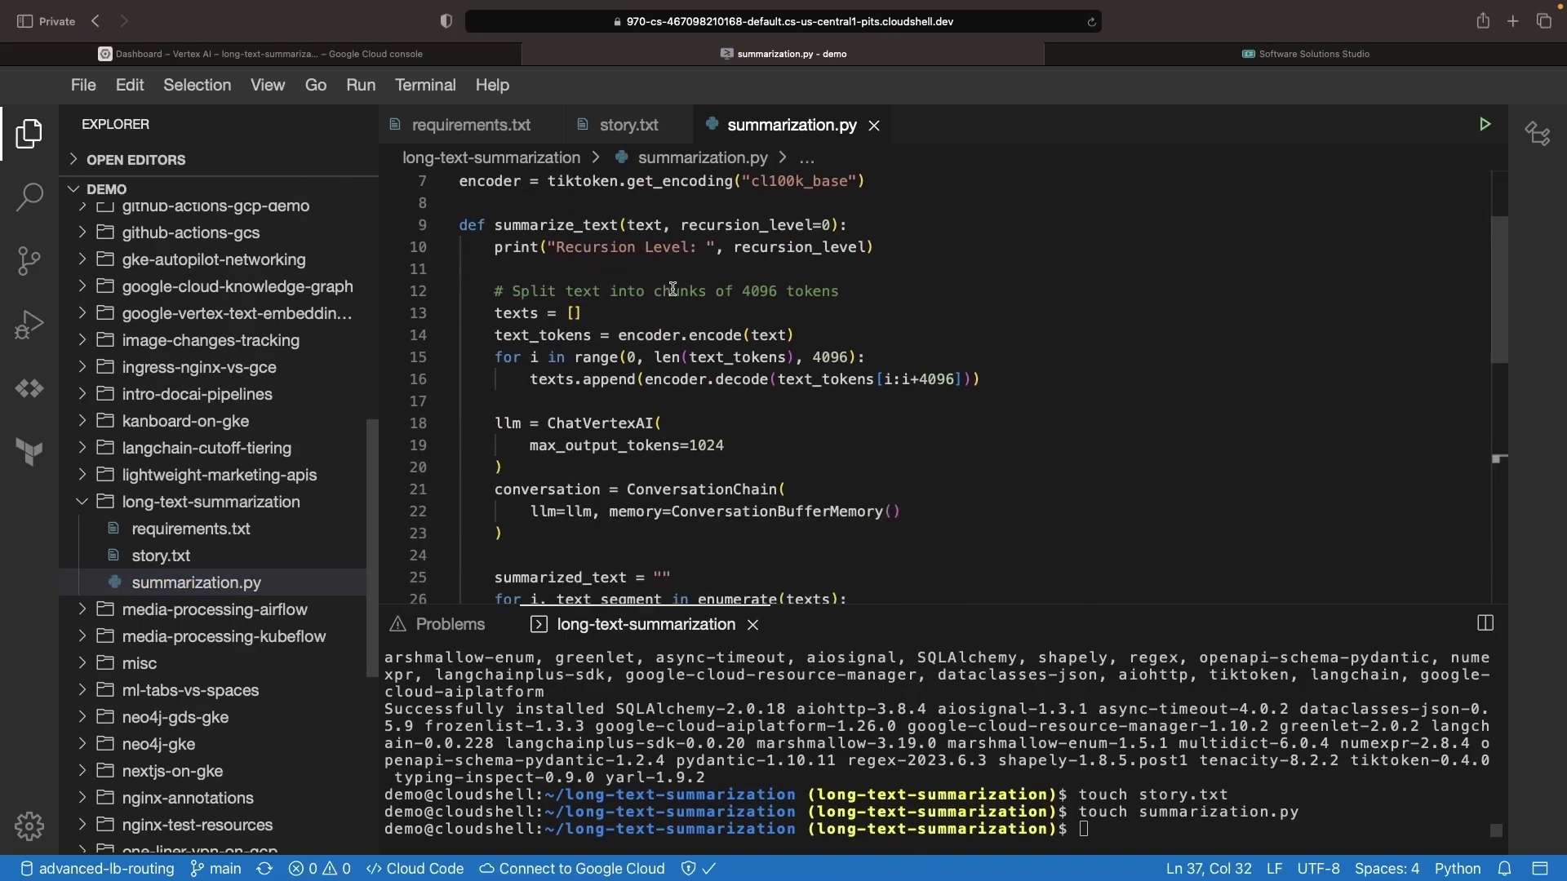
pyautogui.doubleClick(582, 225)
pyautogui.click(708, 394)
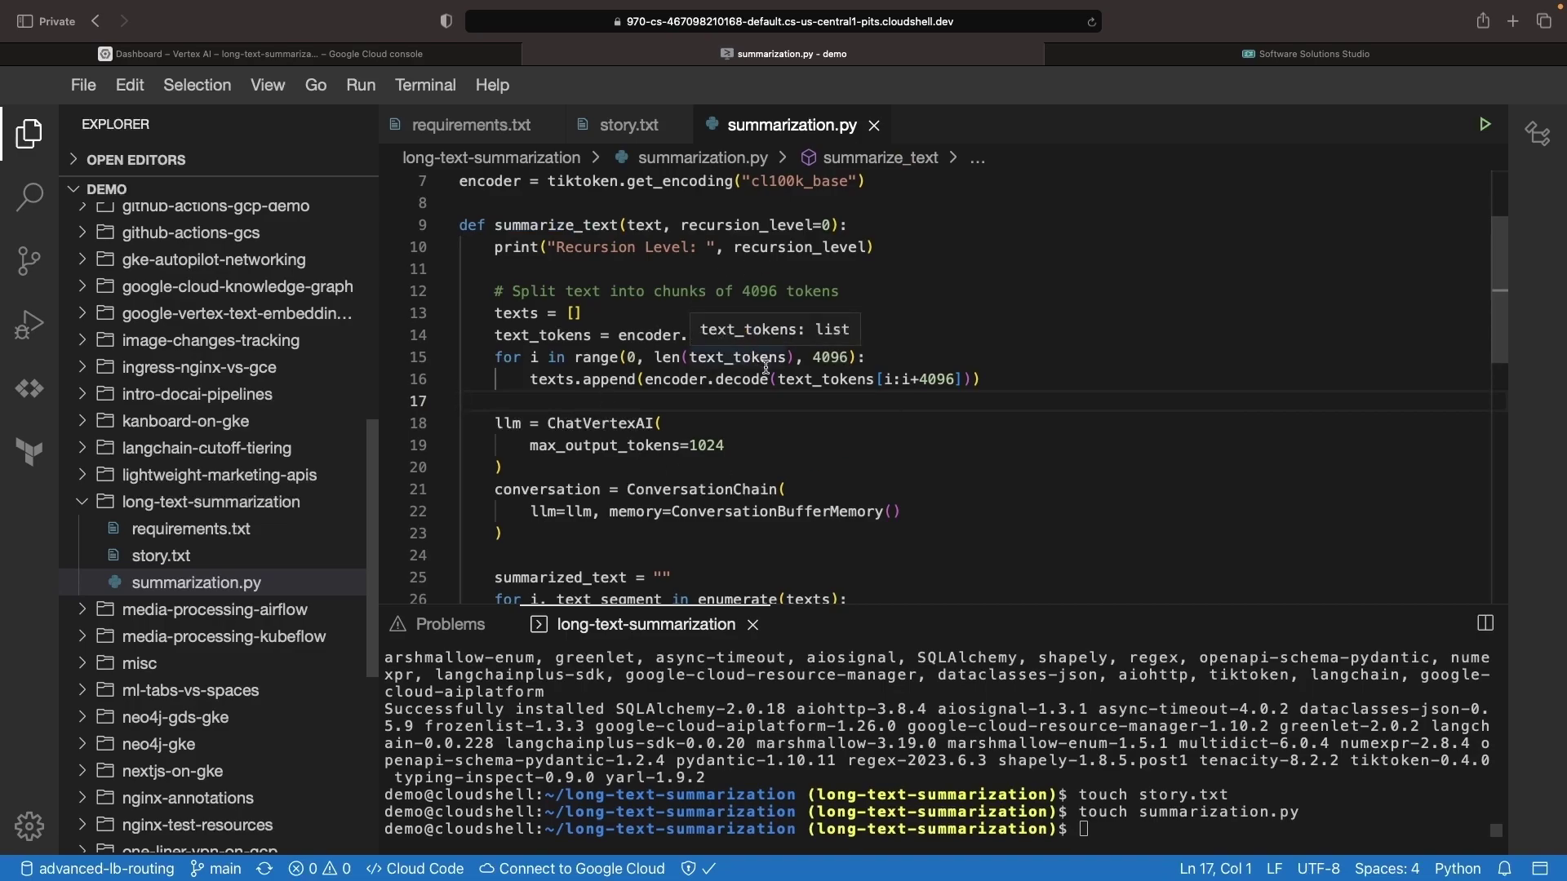
pyautogui.doubleClick(831, 358)
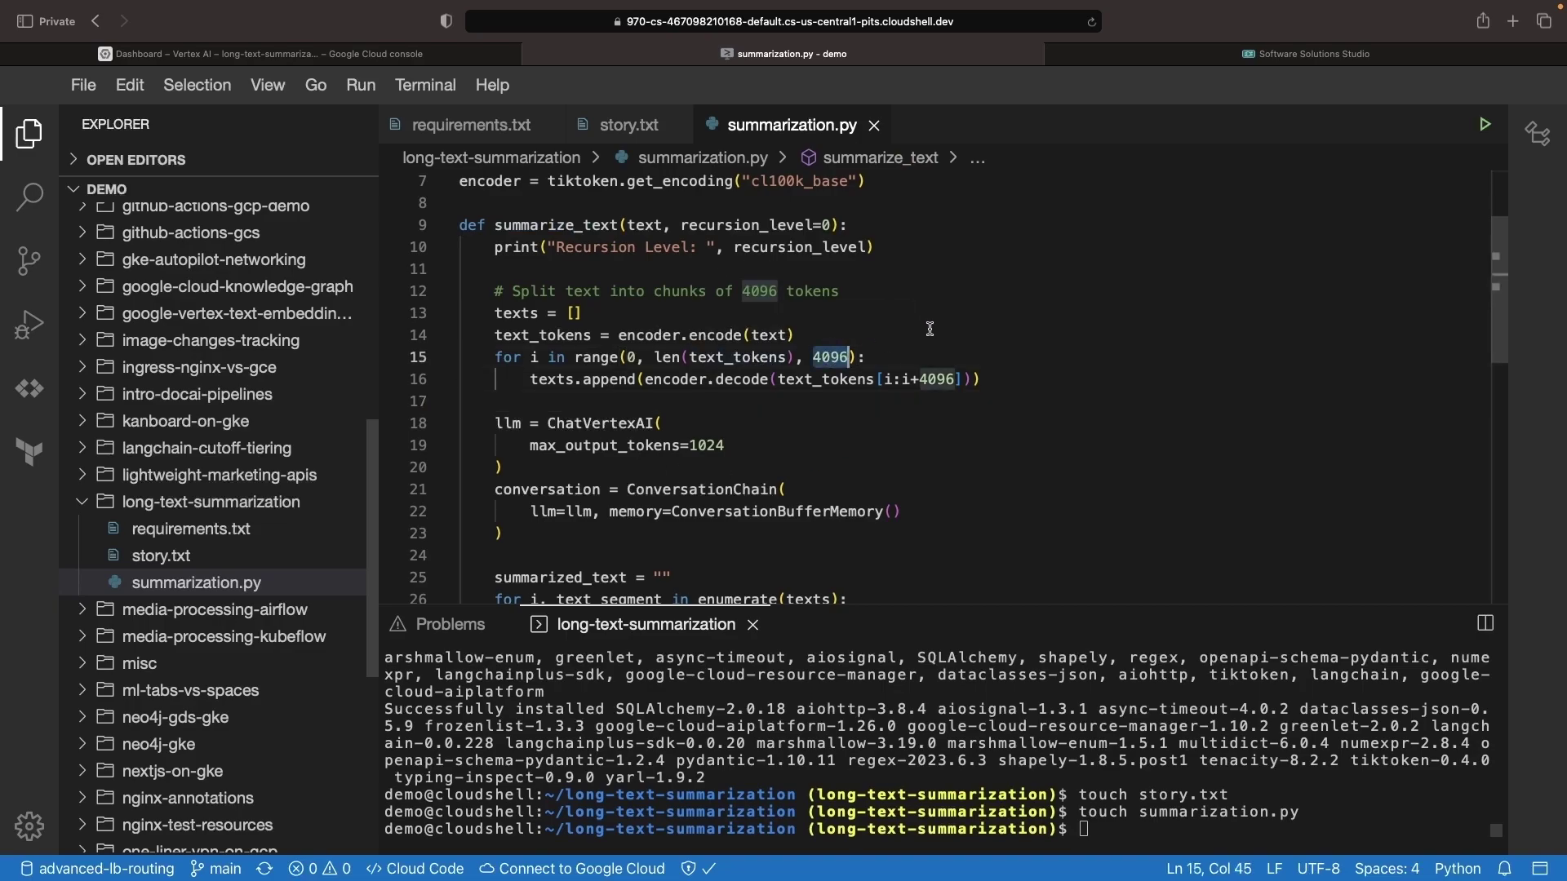
pyautogui.moveTo(1306, 54)
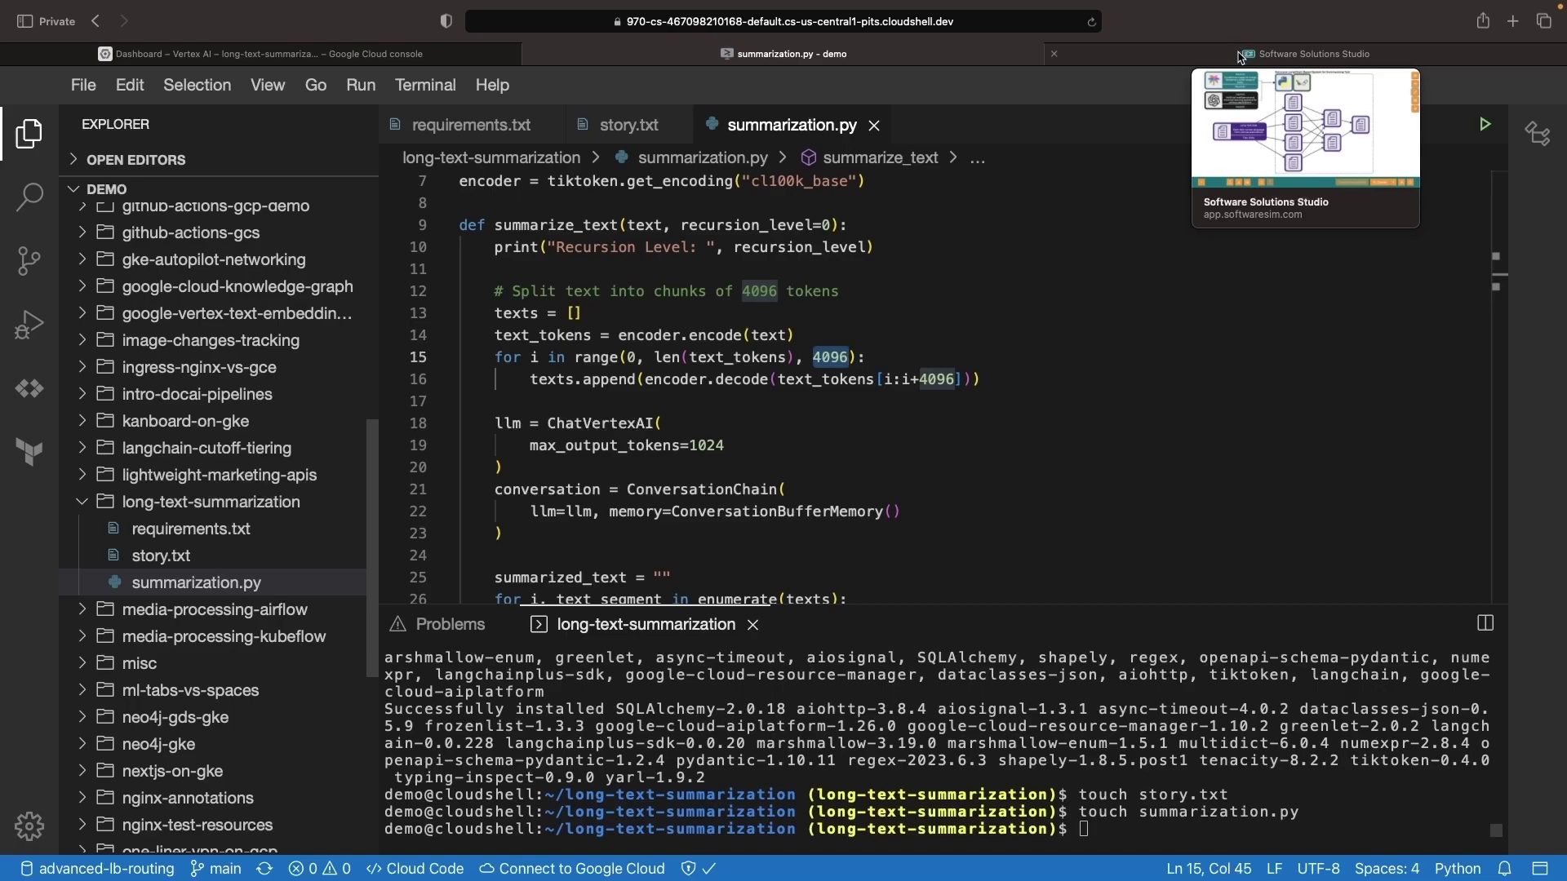
pyautogui.click(1241, 57)
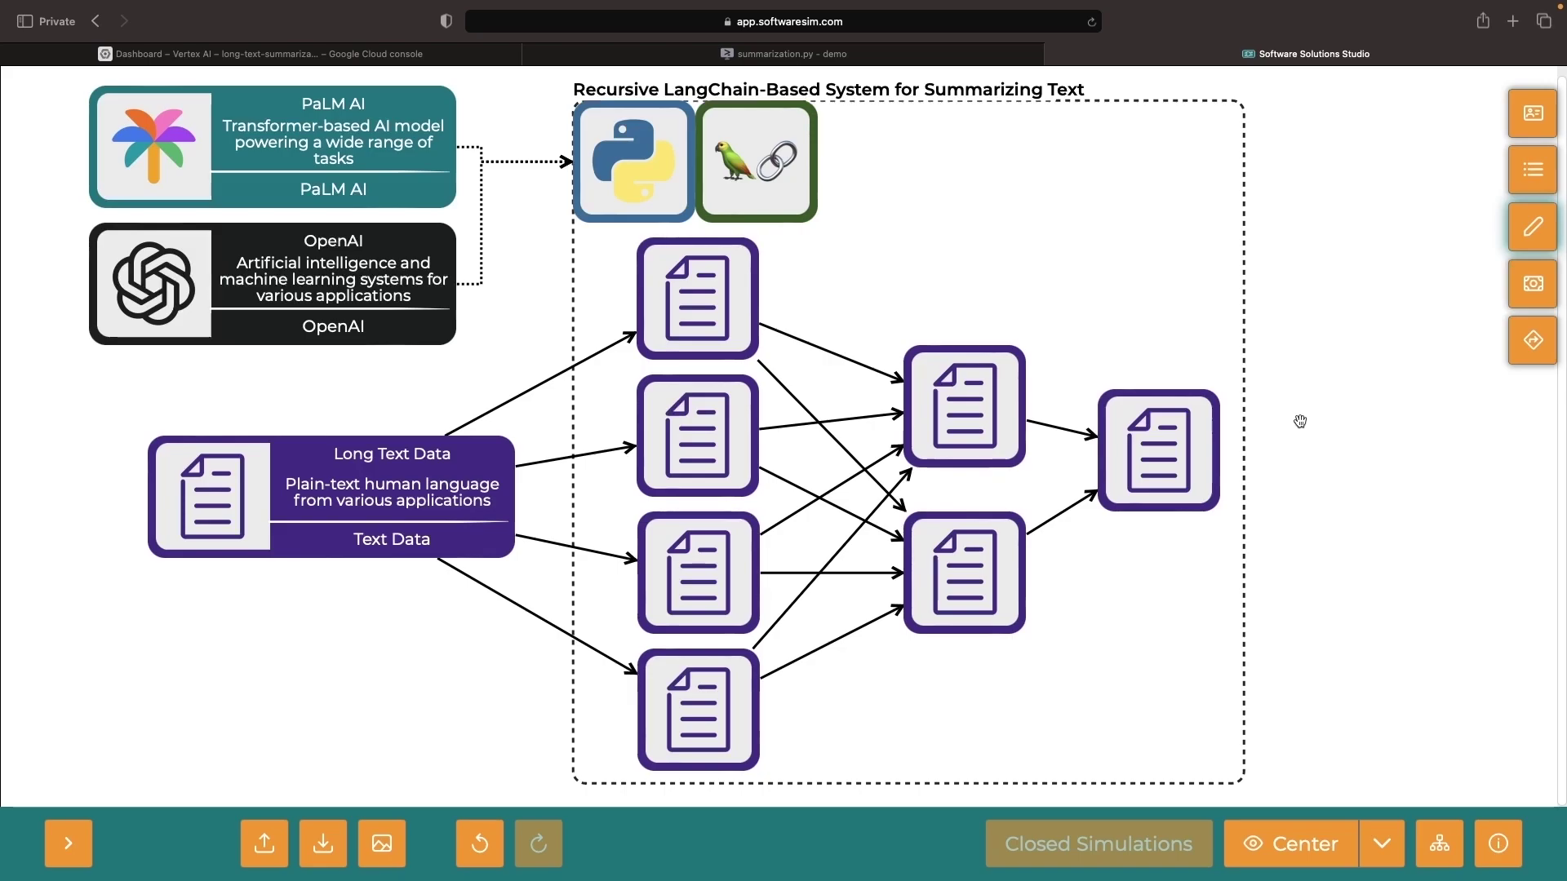
# - Choose Edit from the PaLM AI node's context menu to open its properties
pyautogui.rightClick(344, 149)
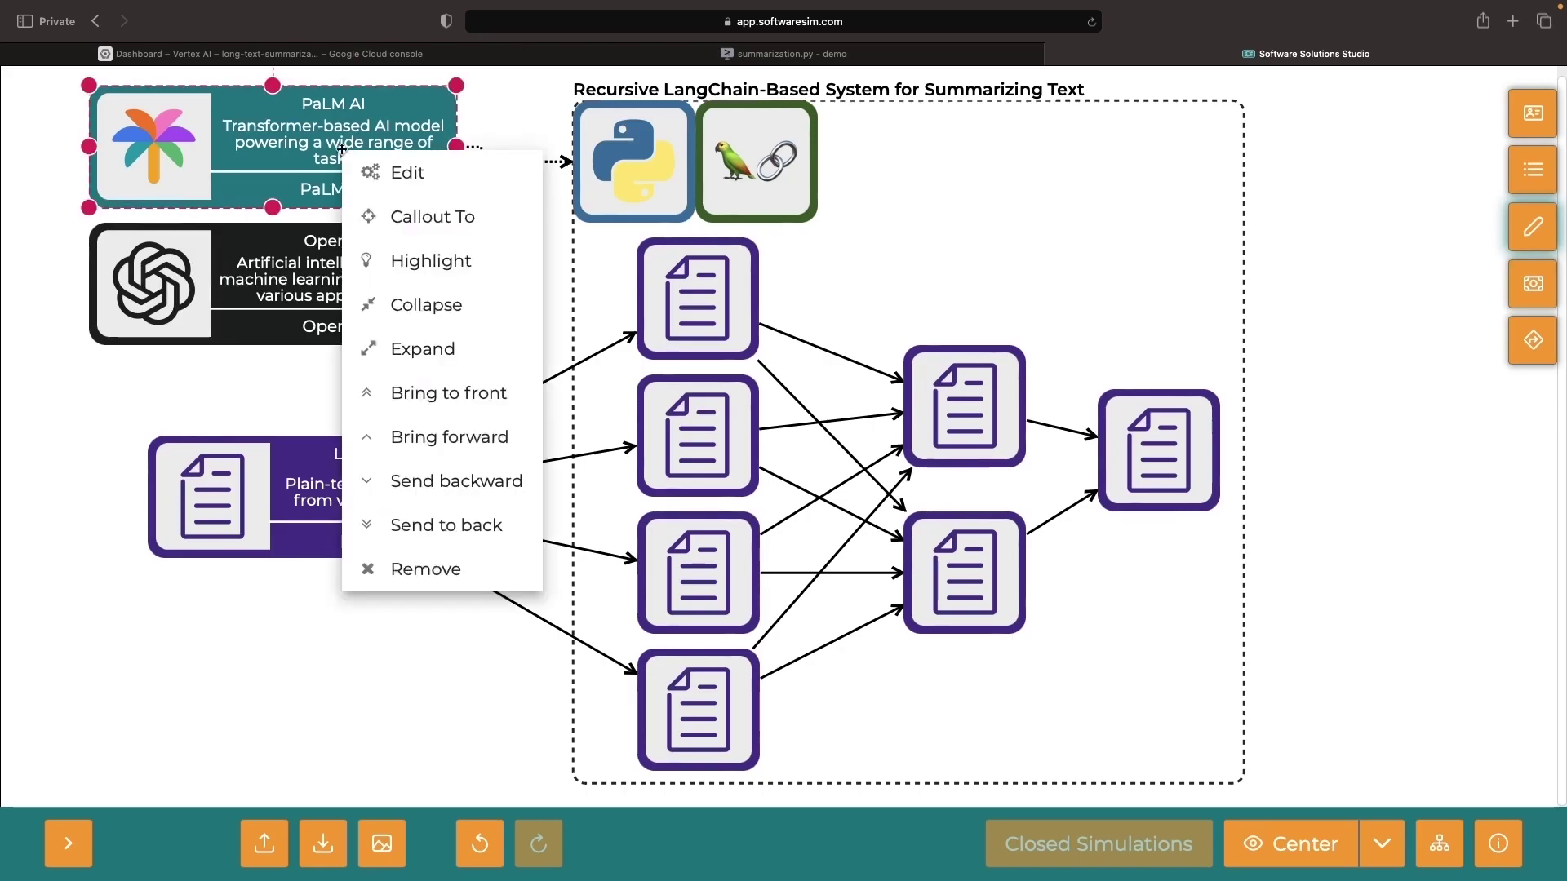
pyautogui.click(377, 172)
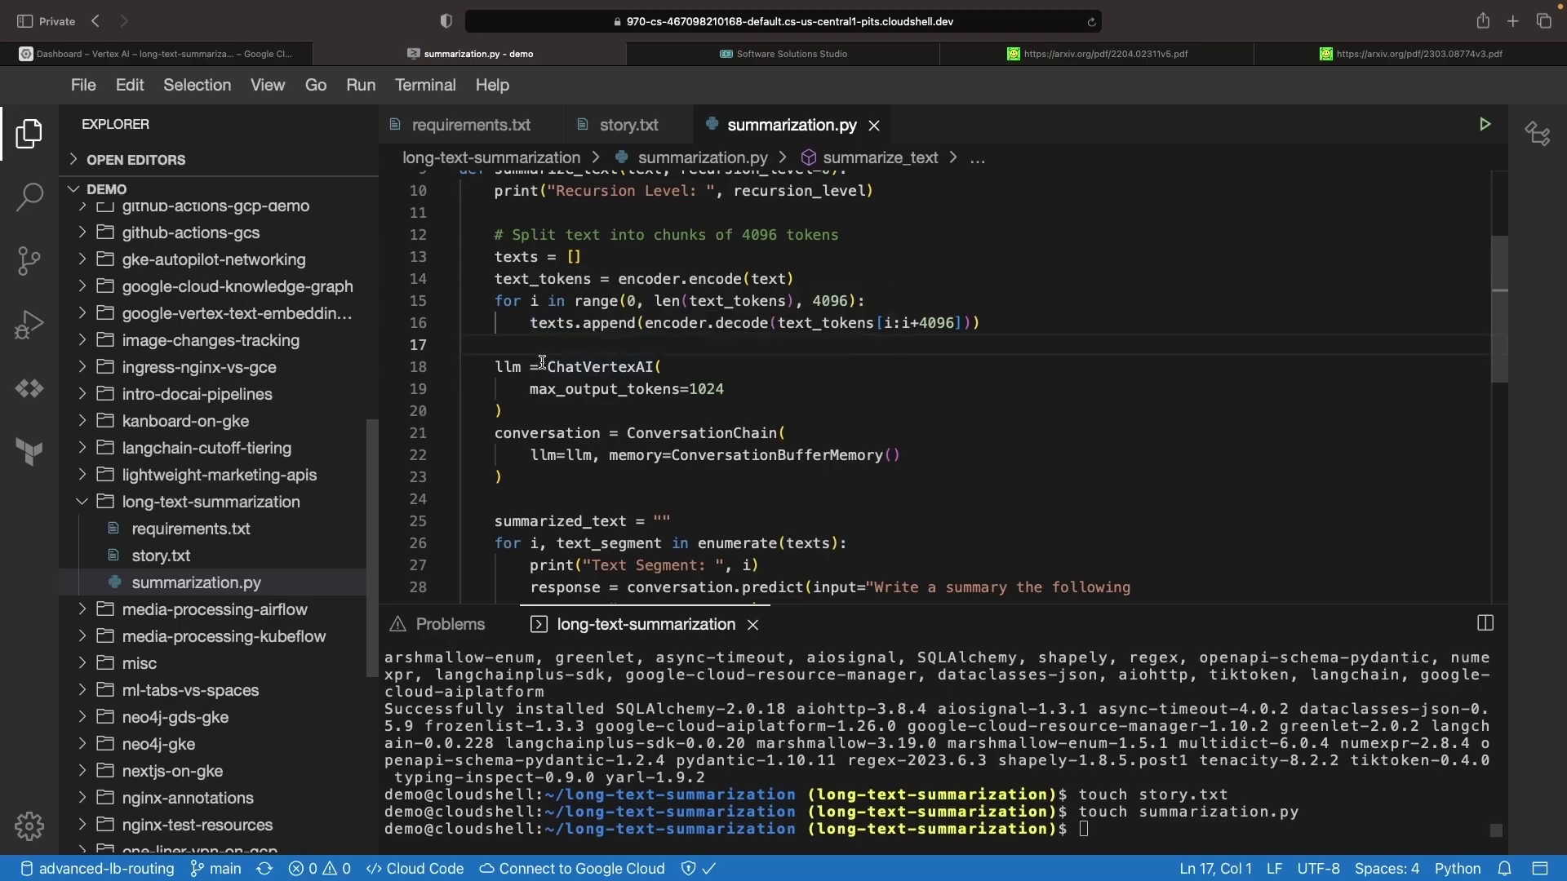
# - Highlight texts, ConversationChain, text_segment and summarized_text in the loop, then select the diagram's top chunk node
pyautogui.click(539, 257)
pyautogui.scroll(-2, 635, 409)
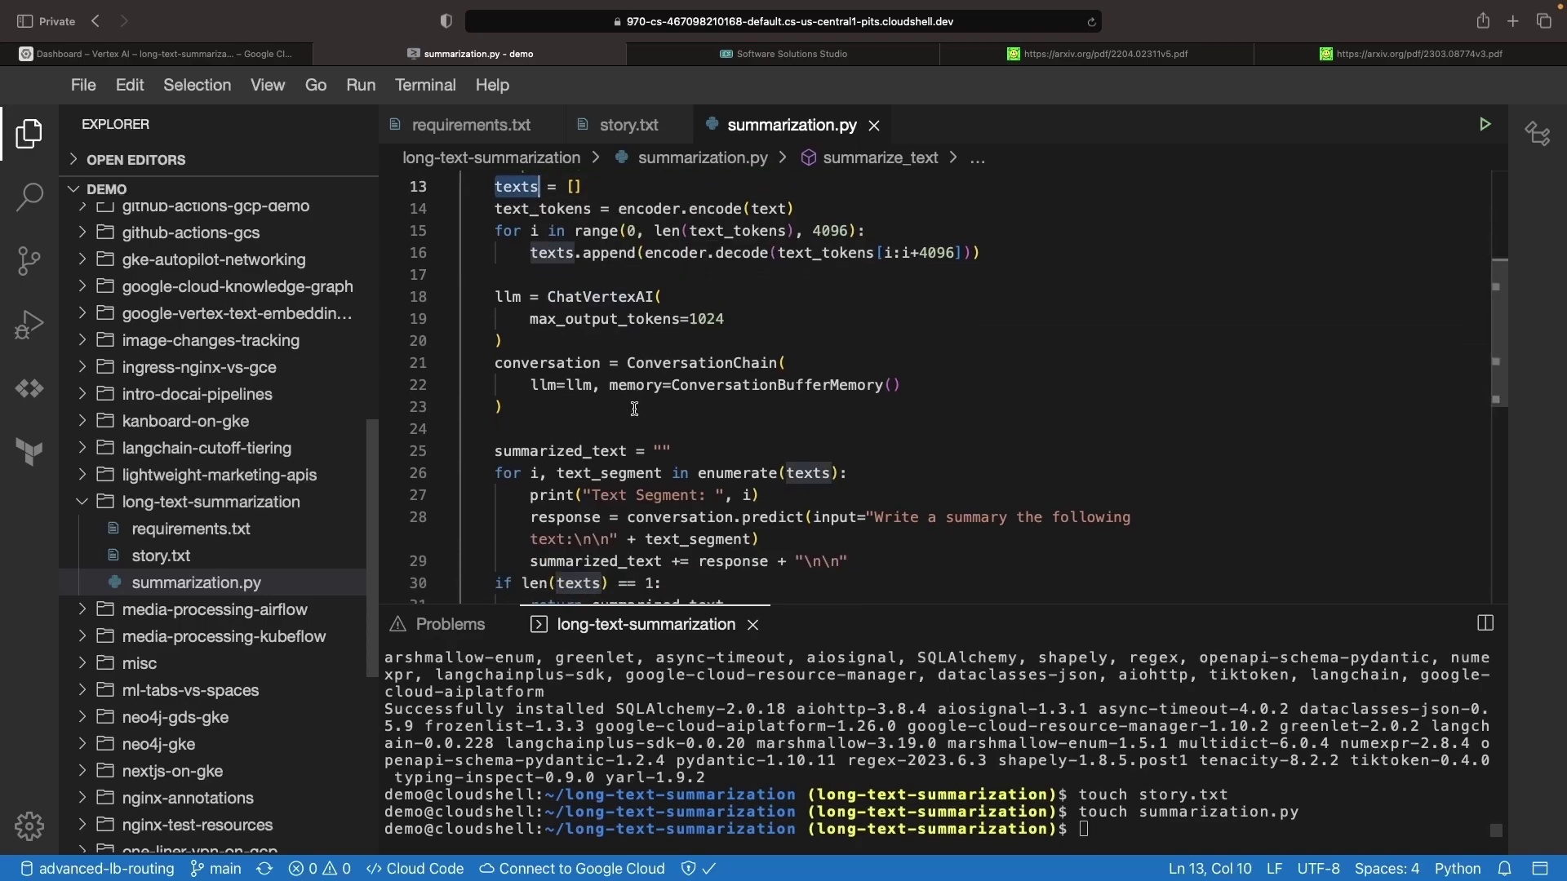
pyautogui.scroll(-1, 635, 409)
pyautogui.doubleClick(692, 350)
pyautogui.scroll(1, 701, 374)
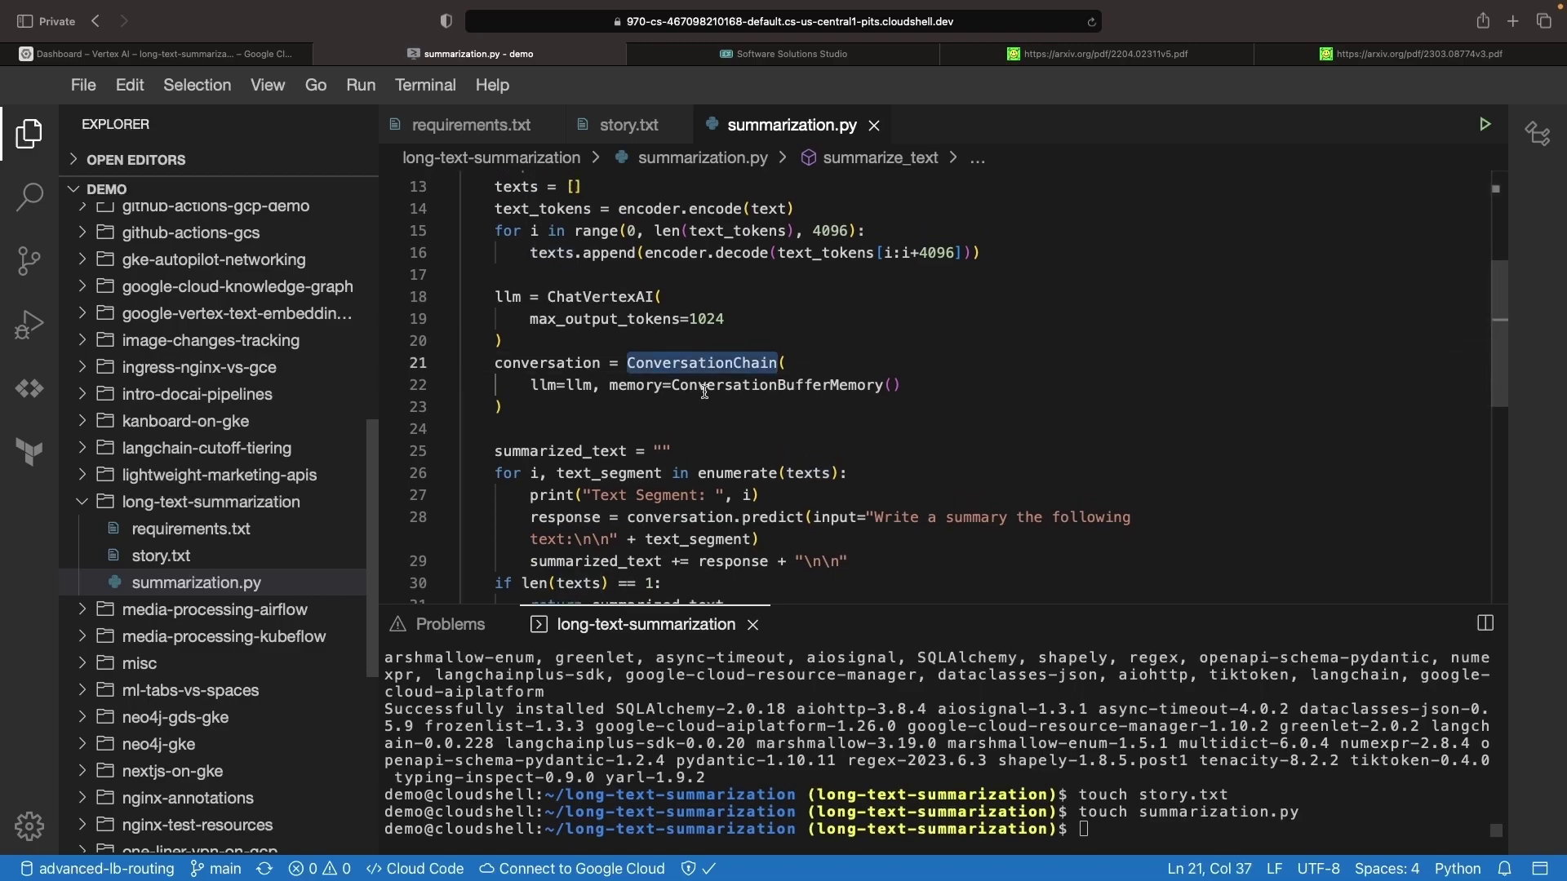
pyautogui.scroll(-3, 703, 391)
pyautogui.scroll(-2, 704, 391)
pyautogui.doubleClick(609, 289)
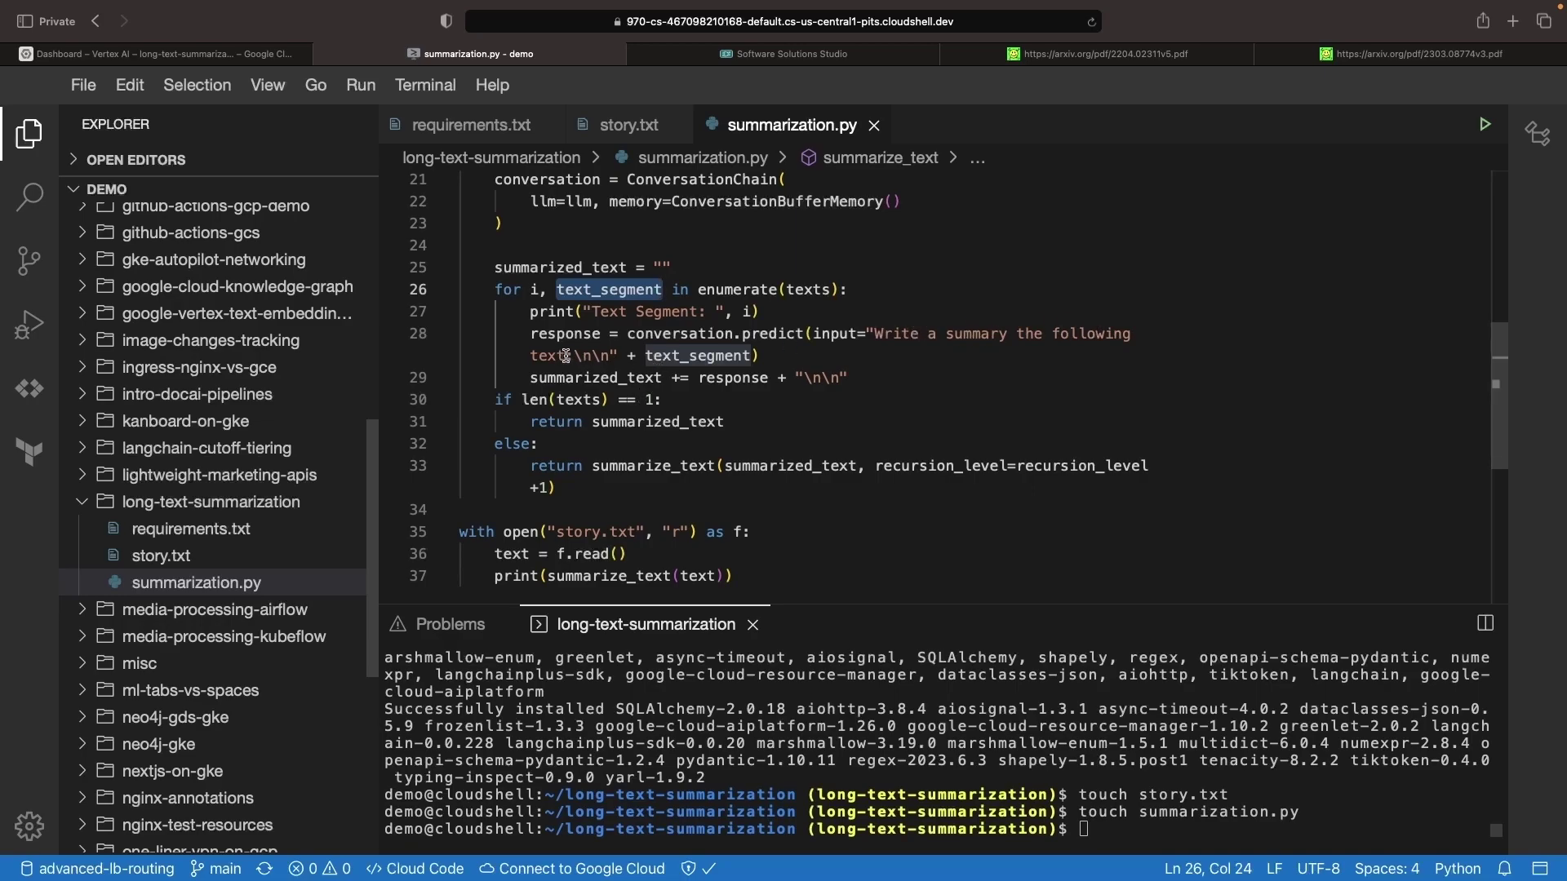
pyautogui.scroll(-2, 735, 434)
pyautogui.click(685, 382)
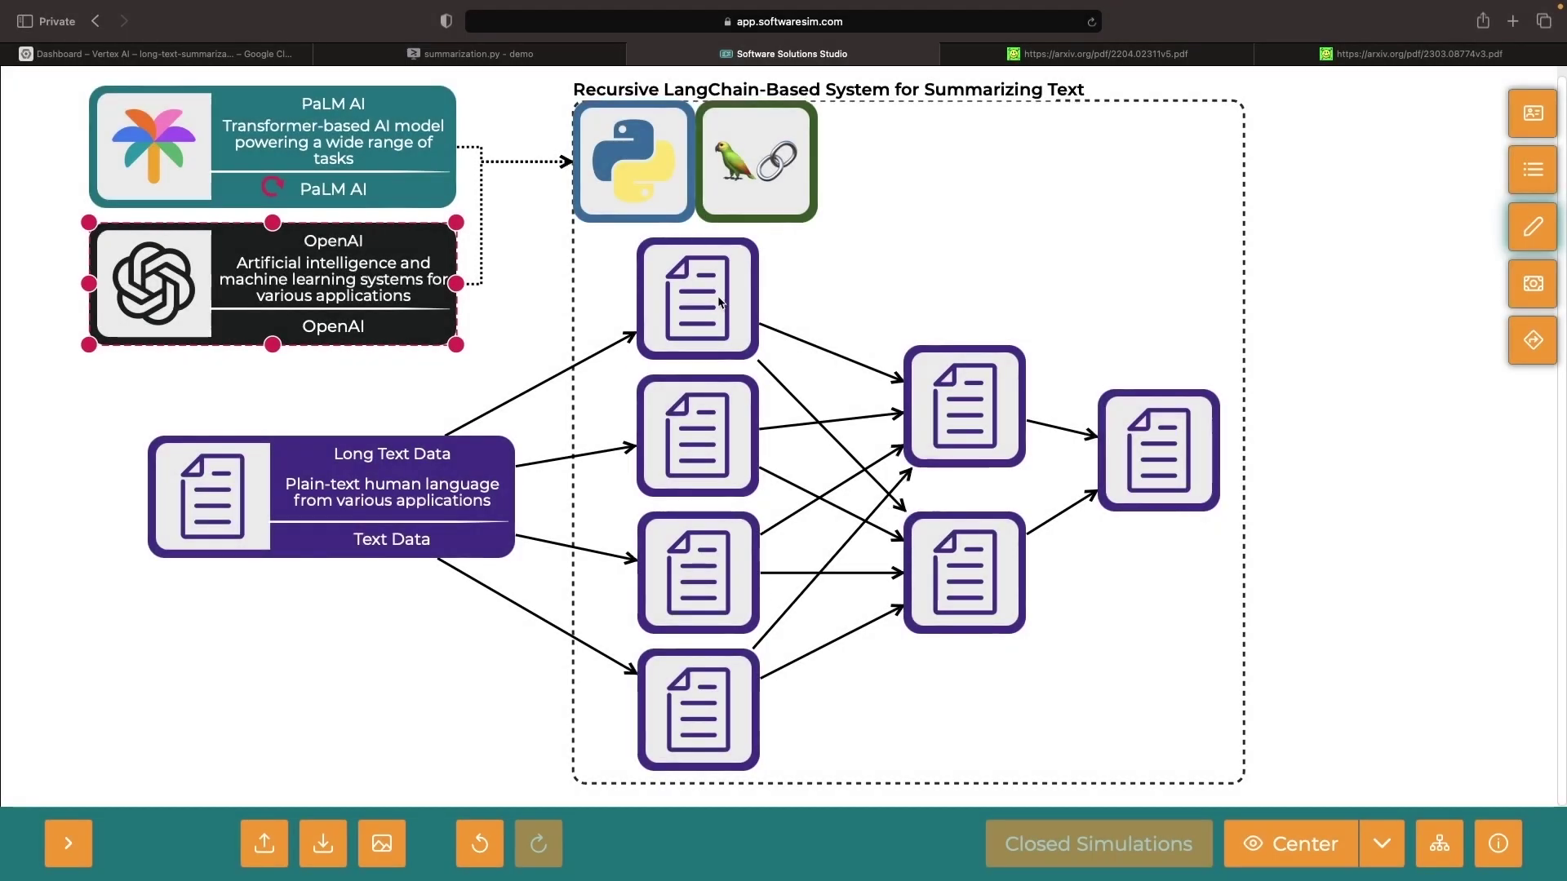
pyautogui.click(719, 301)
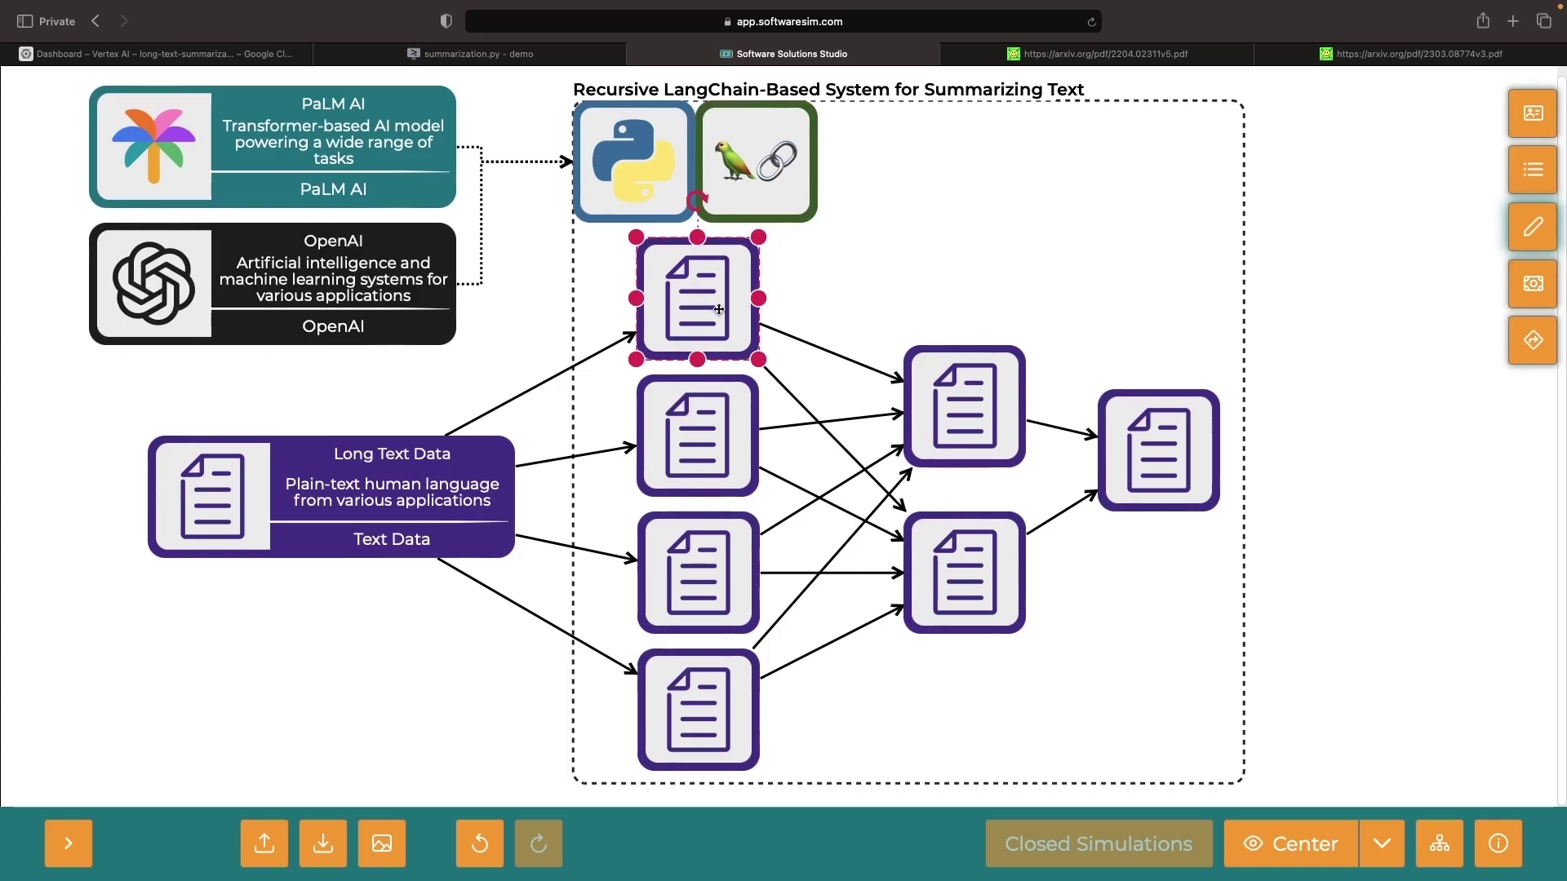
pyautogui.click(719, 454)
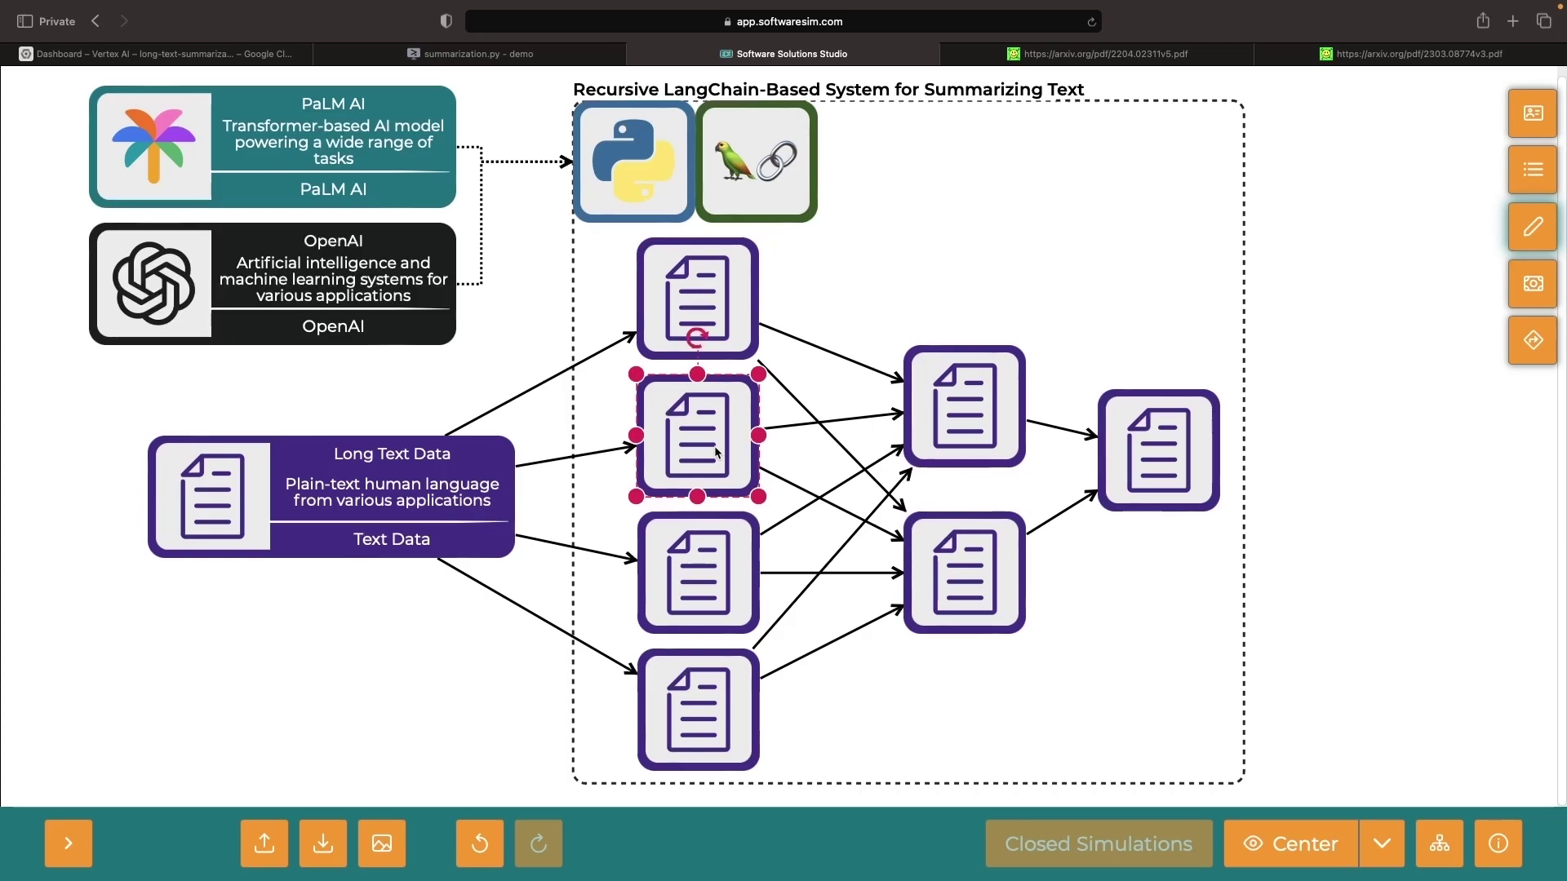
pyautogui.click(708, 702)
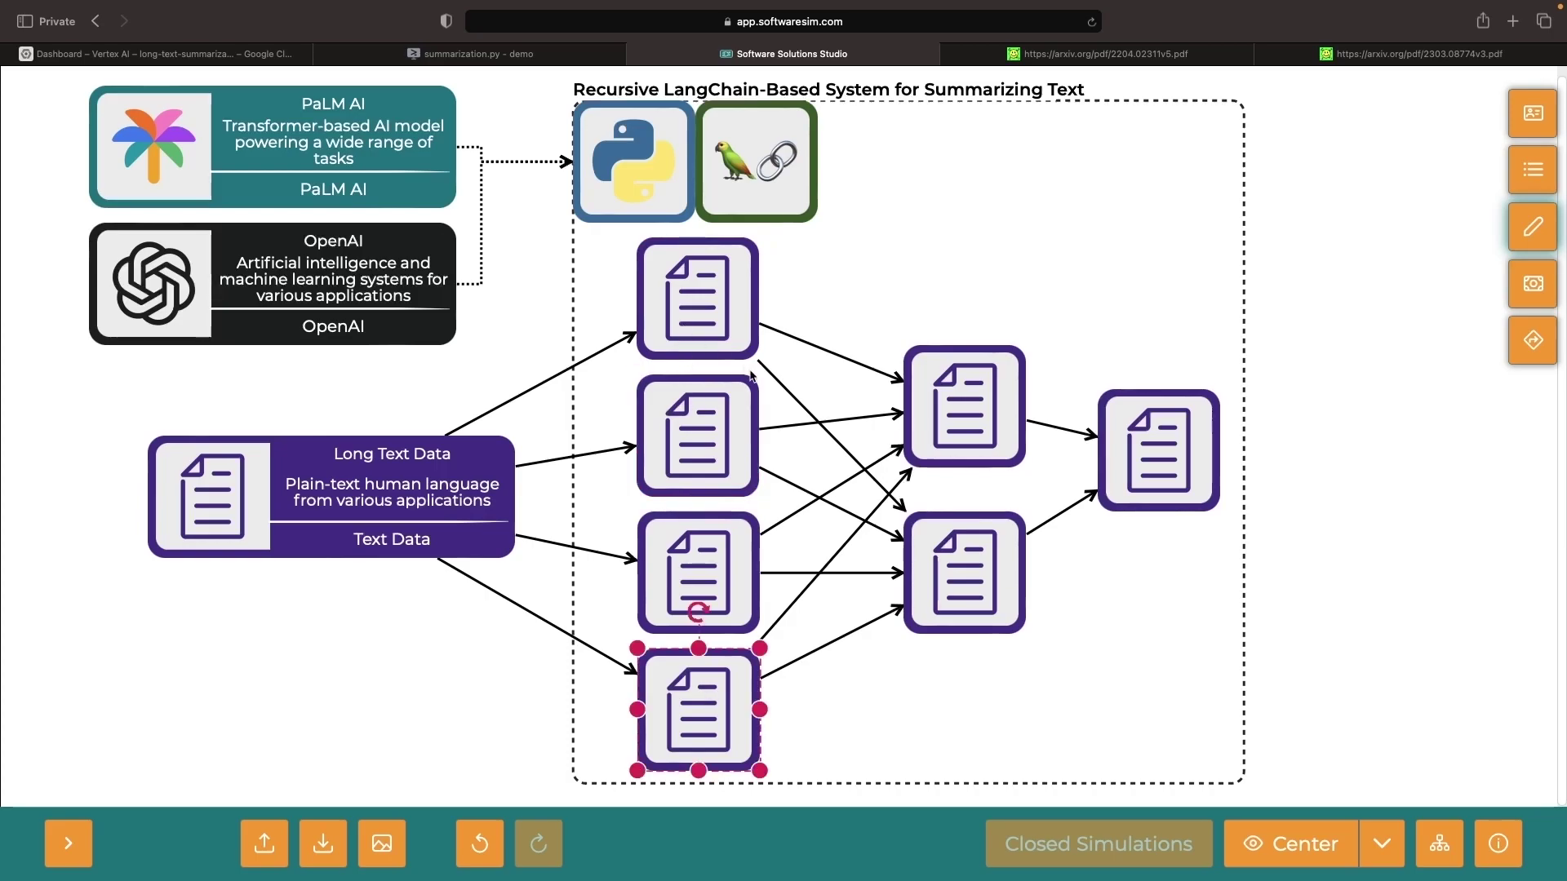
pyautogui.click(712, 347)
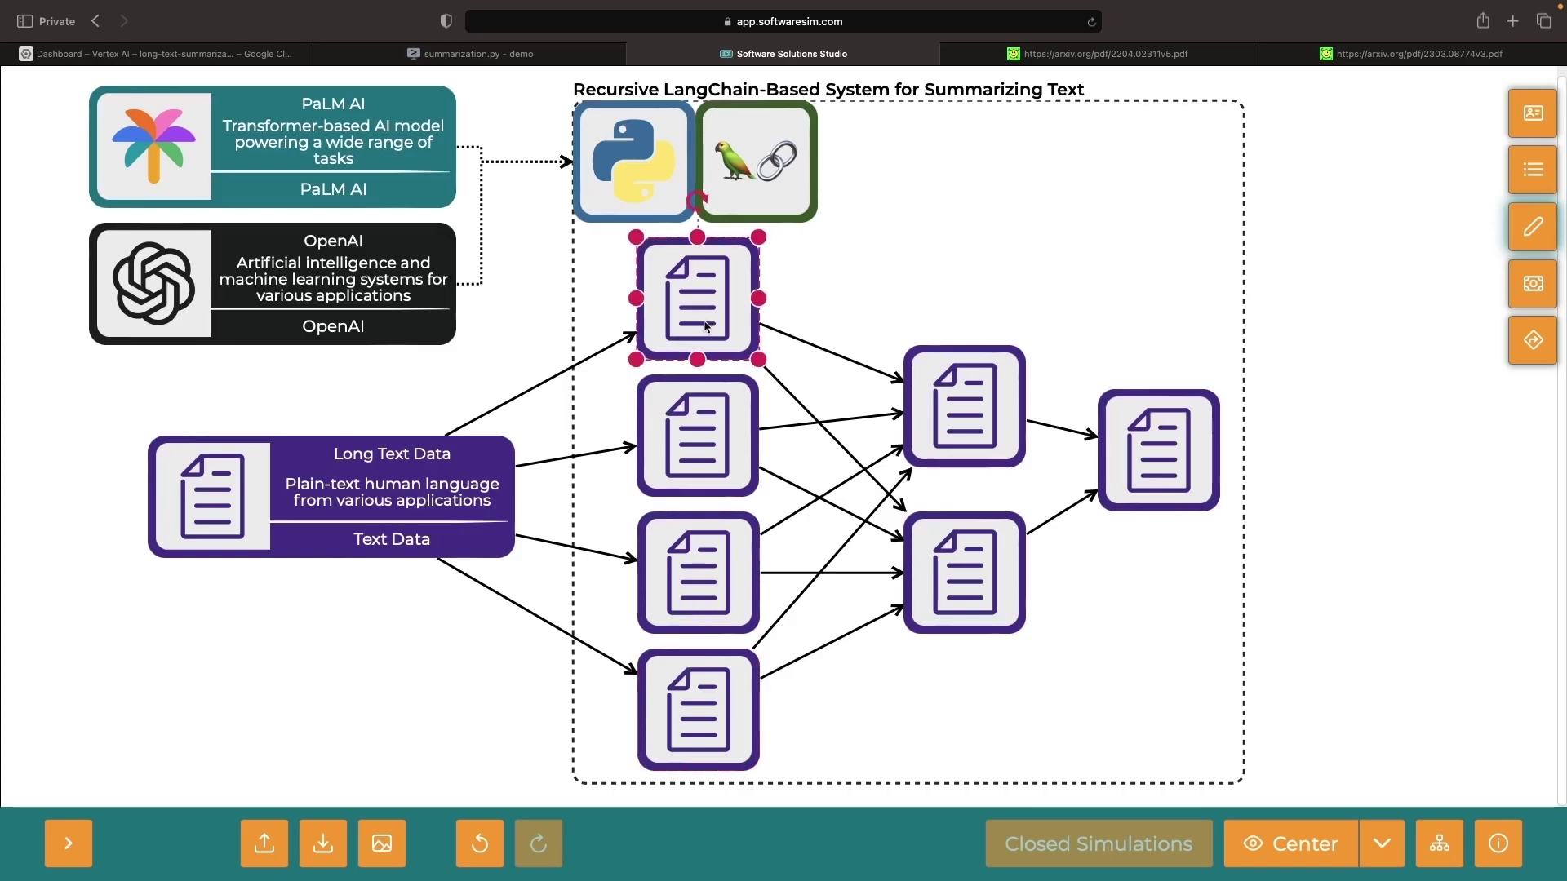
pyautogui.click(721, 428)
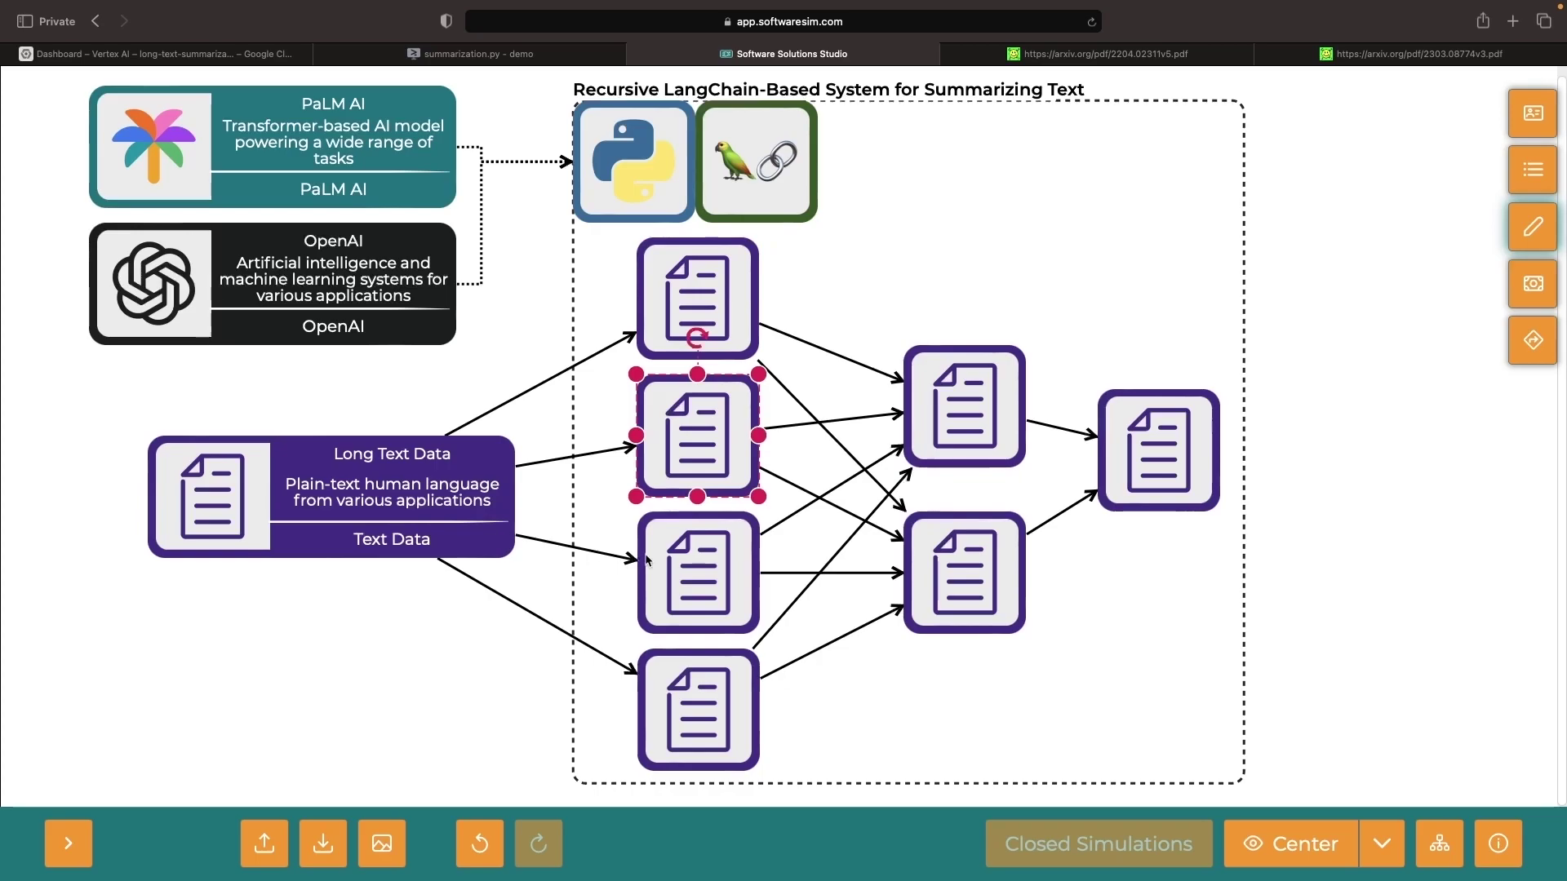
pyautogui.click(684, 564)
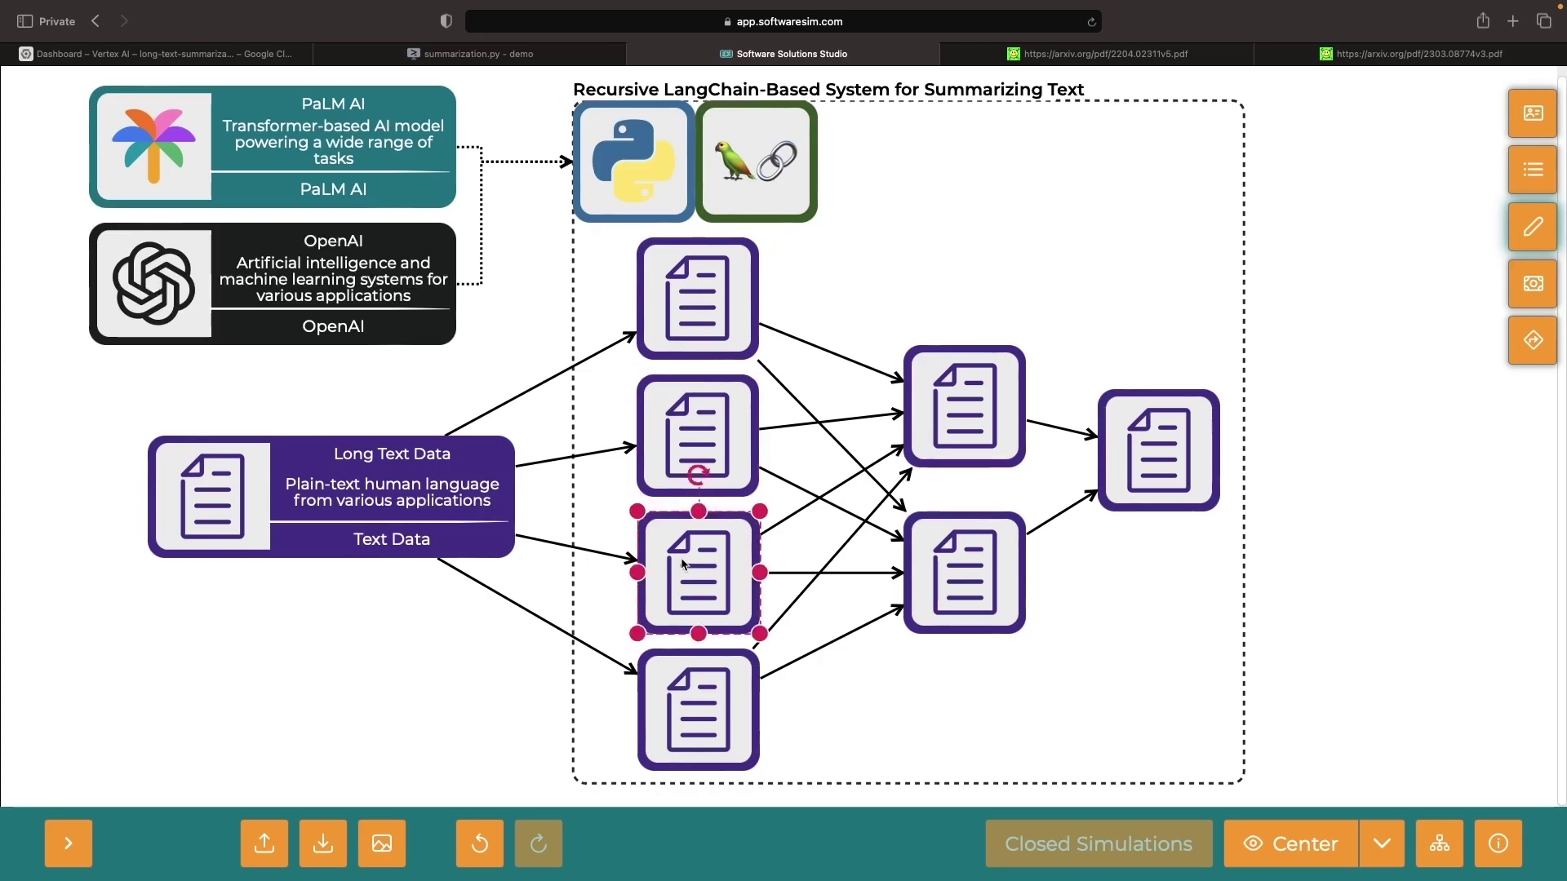
pyautogui.click(497, 731)
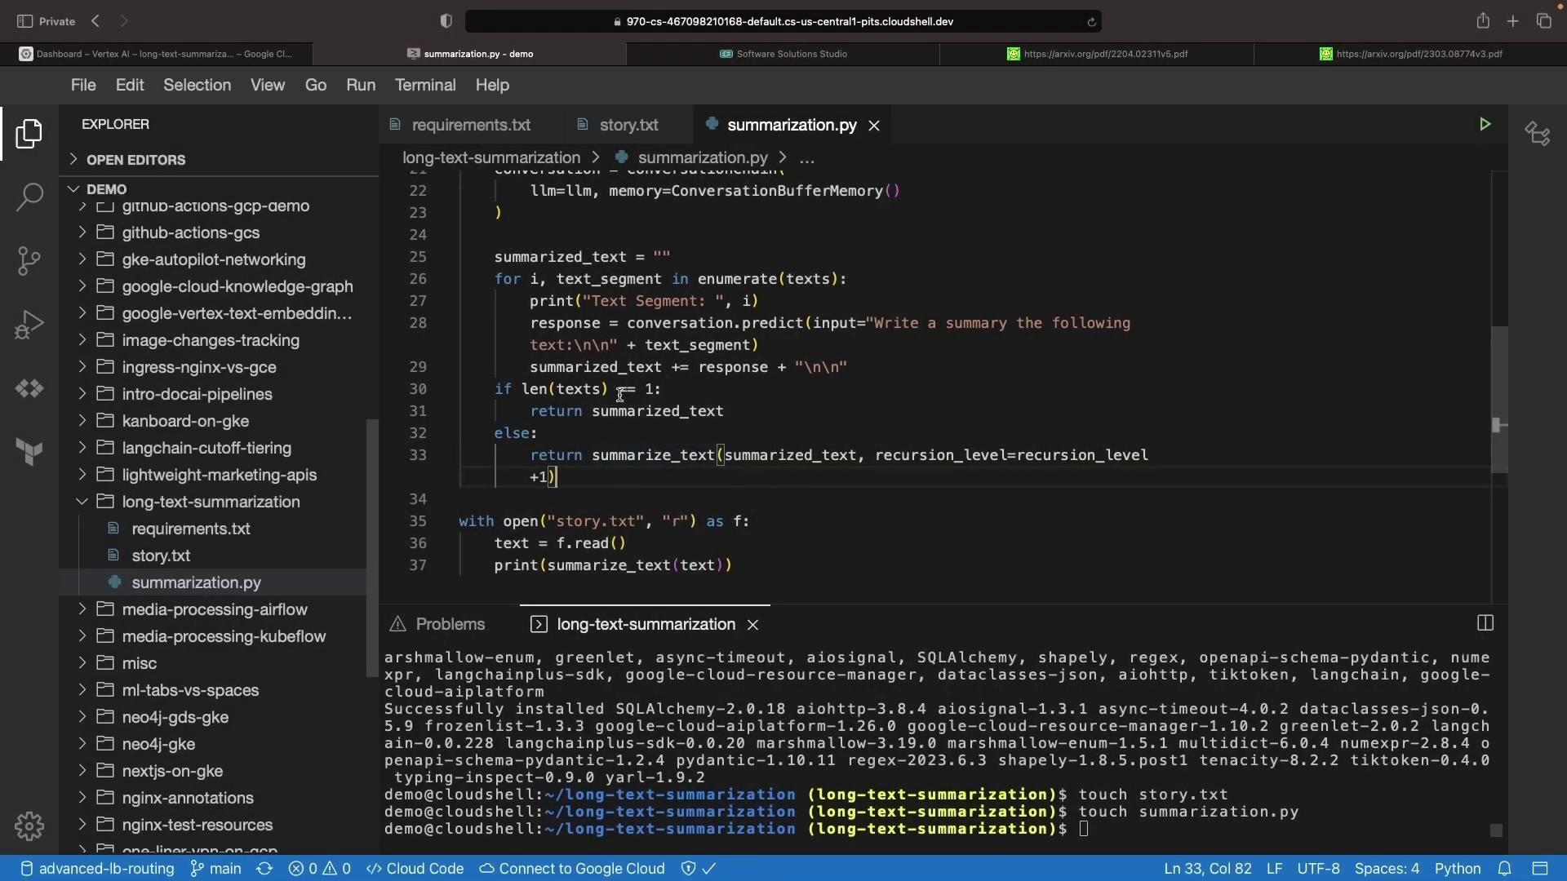
# - Highlight summarized_text on line 31 and point out the recursive summarize_text call and story.txt reading lines
pyautogui.doubleClick(632, 412)
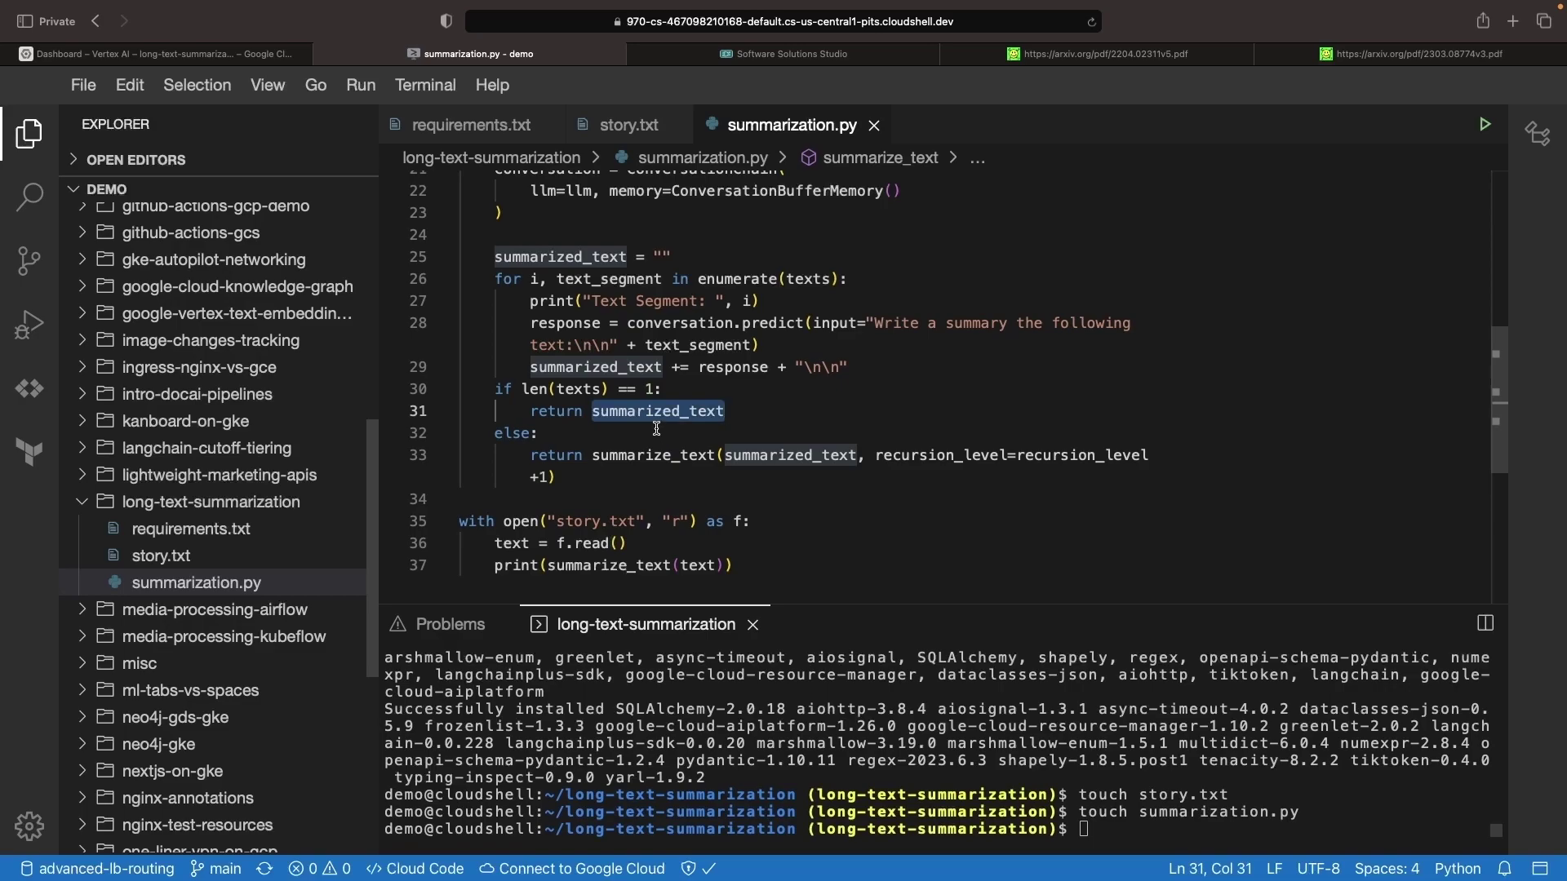
pyautogui.click(649, 436)
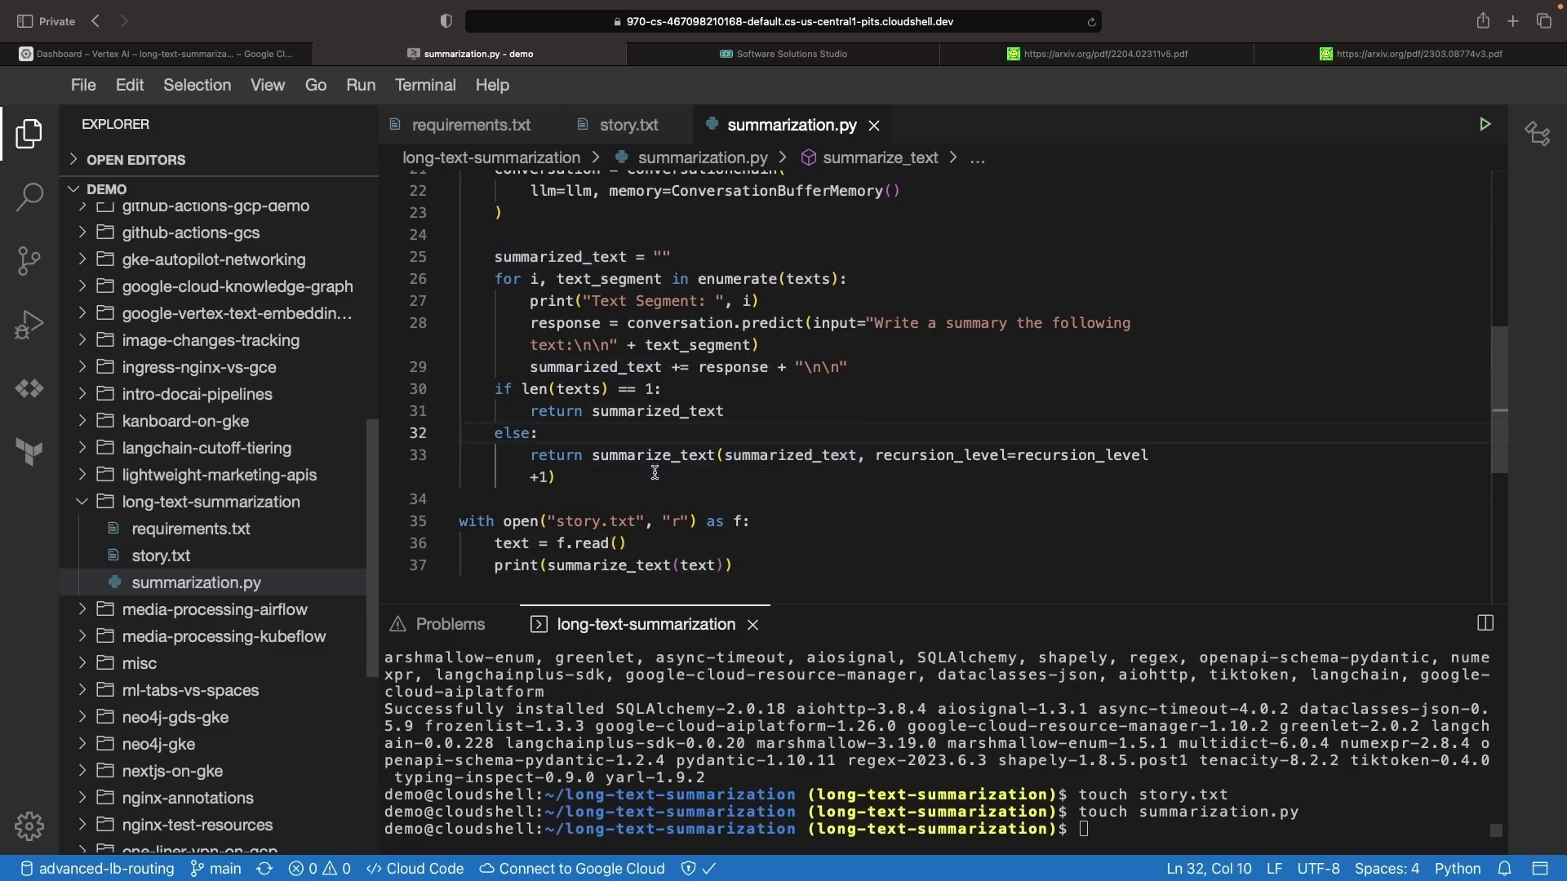
pyautogui.click(652, 473)
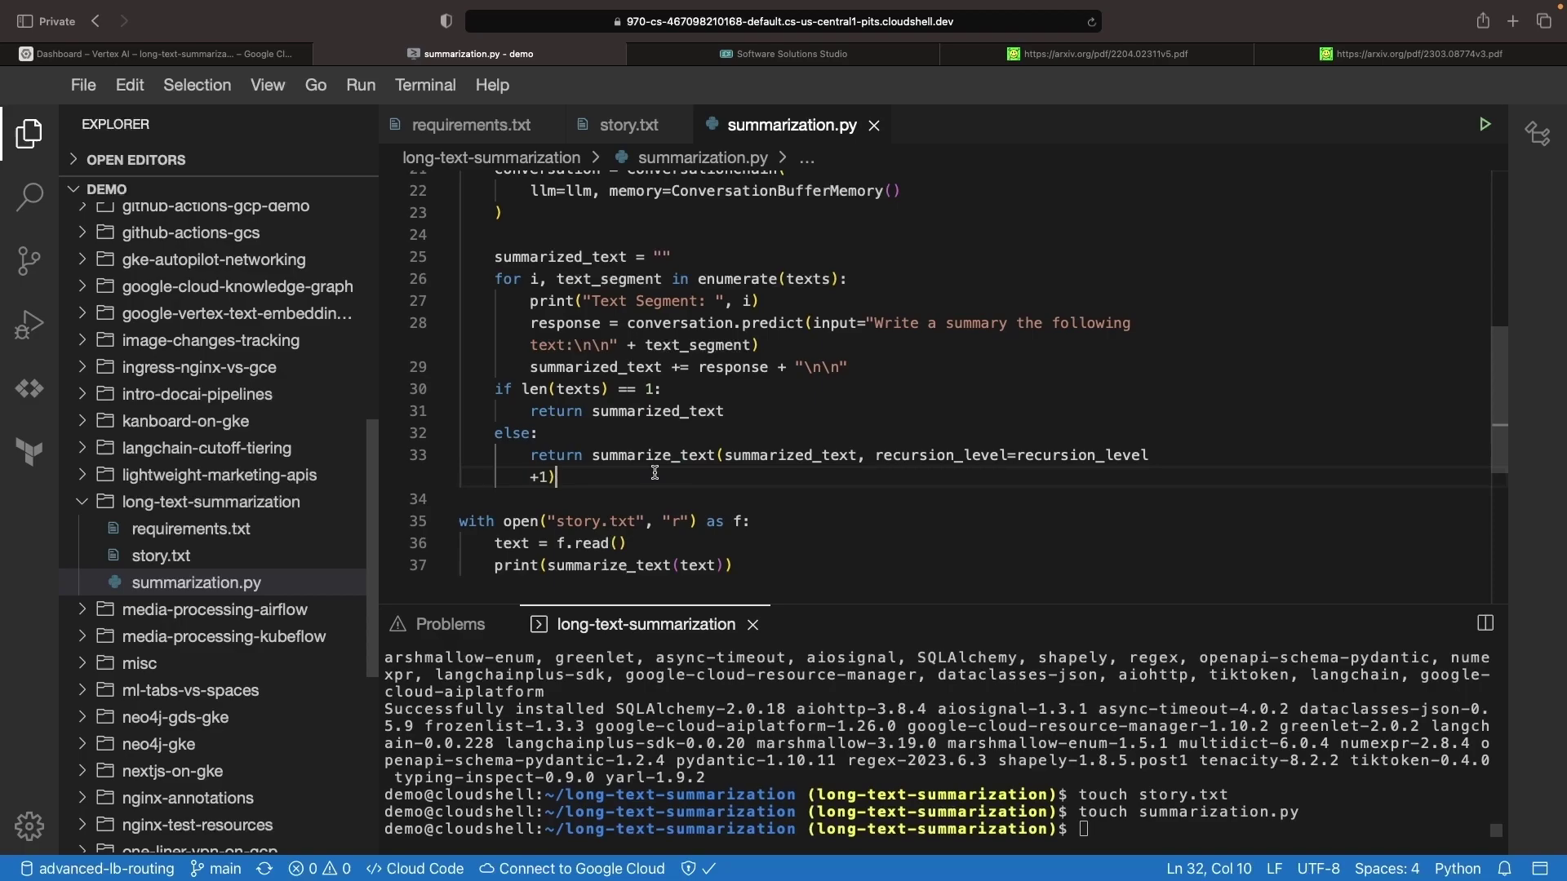
pyautogui.click(783, 525)
pyautogui.click(753, 540)
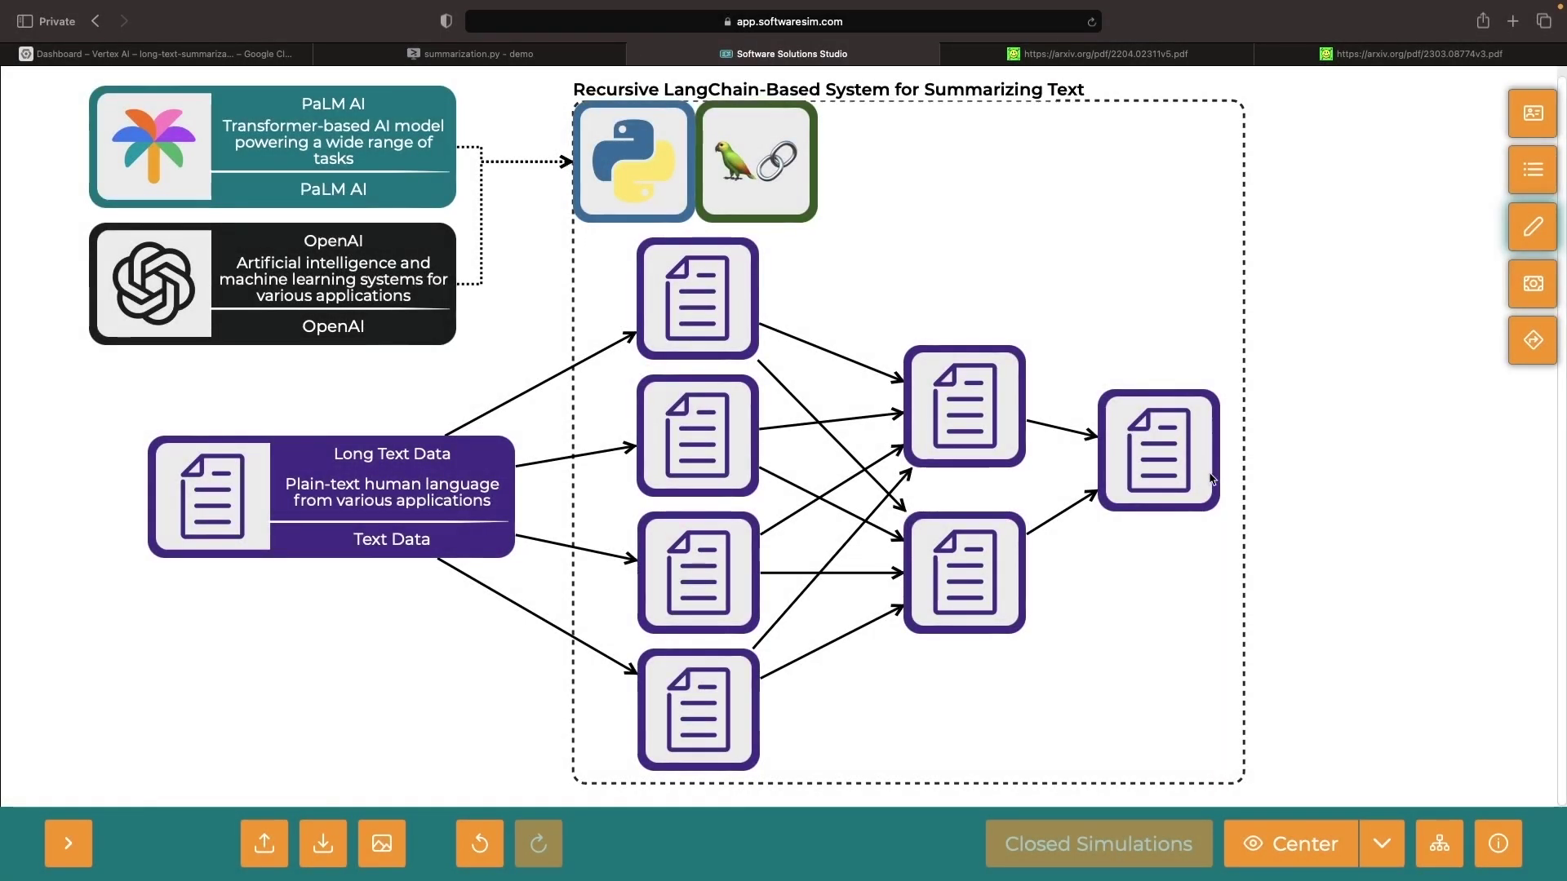
# - Select the rightmost final summary document node and nudge it slightly downward
pyautogui.click(1133, 505)
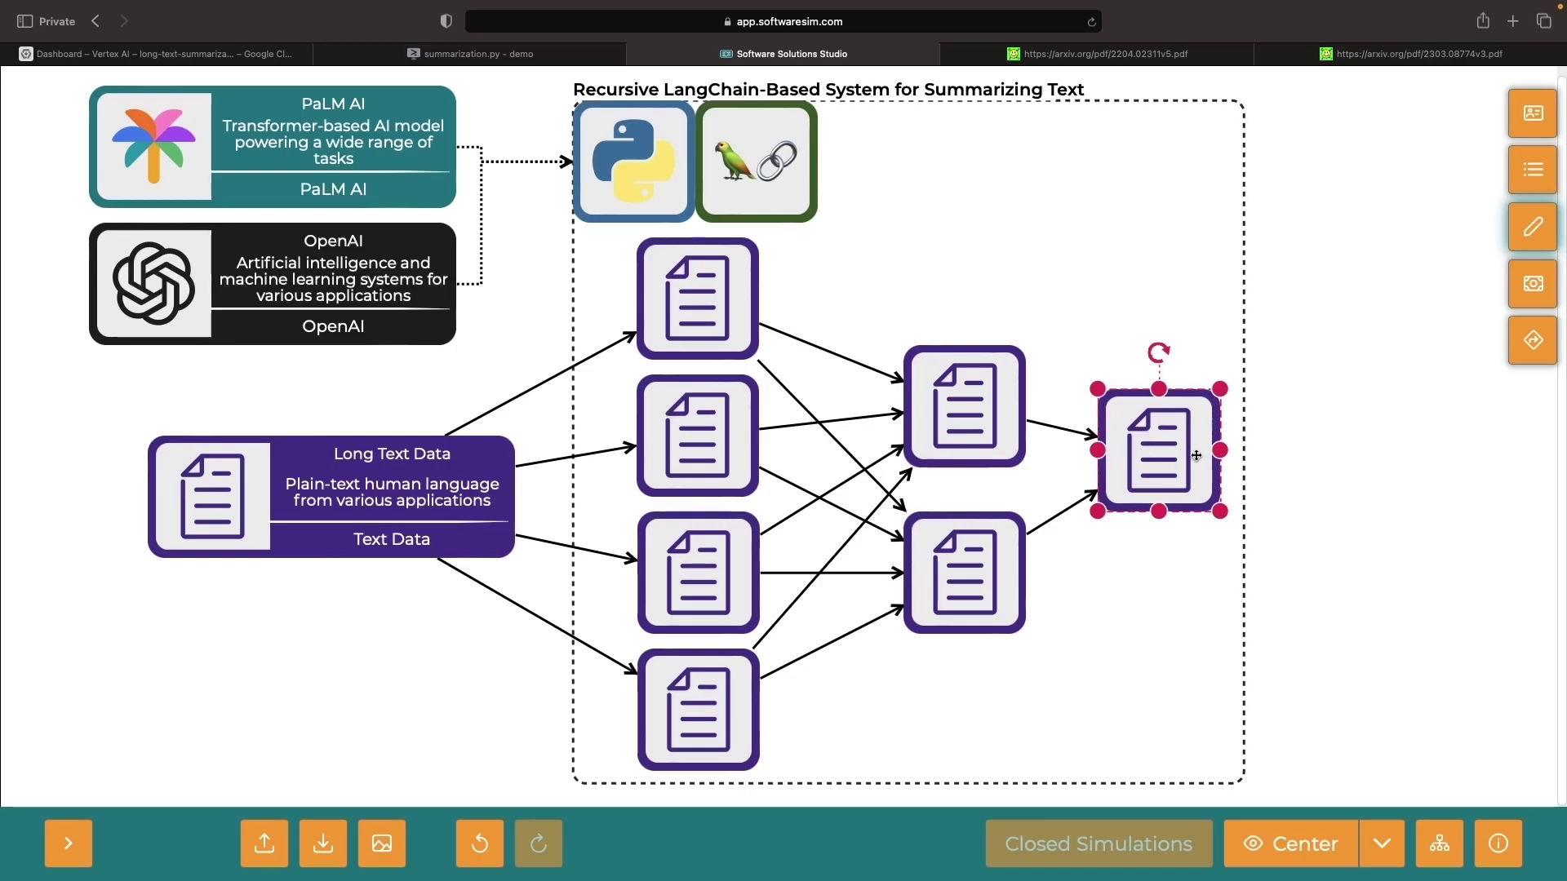
pyautogui.moveTo(1175, 459); pyautogui.dragTo(1171, 499)
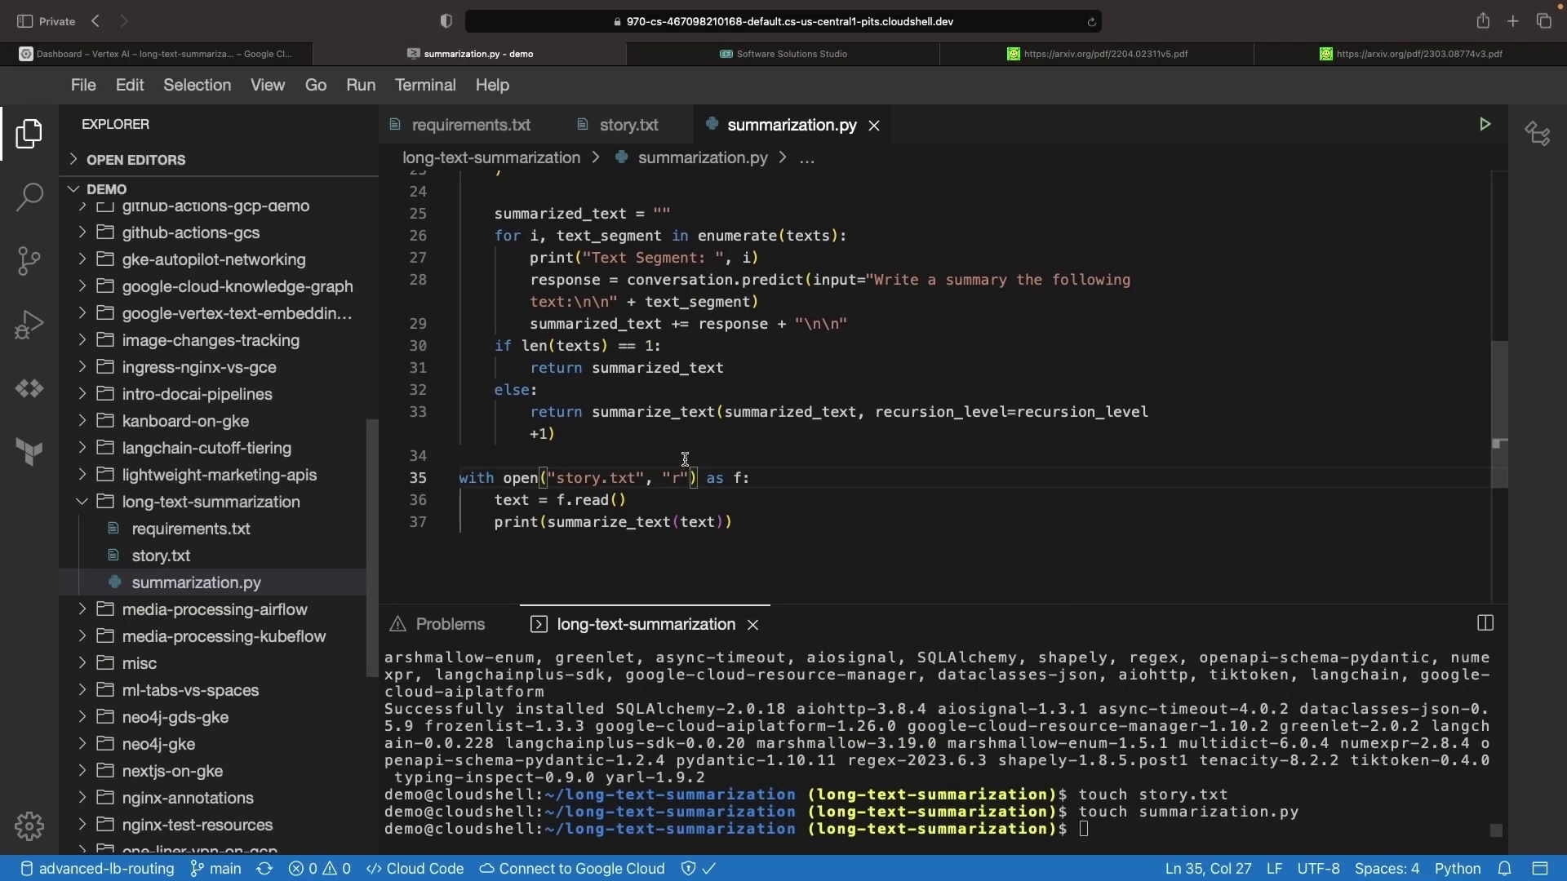
pyautogui.scroll(1, 685, 460)
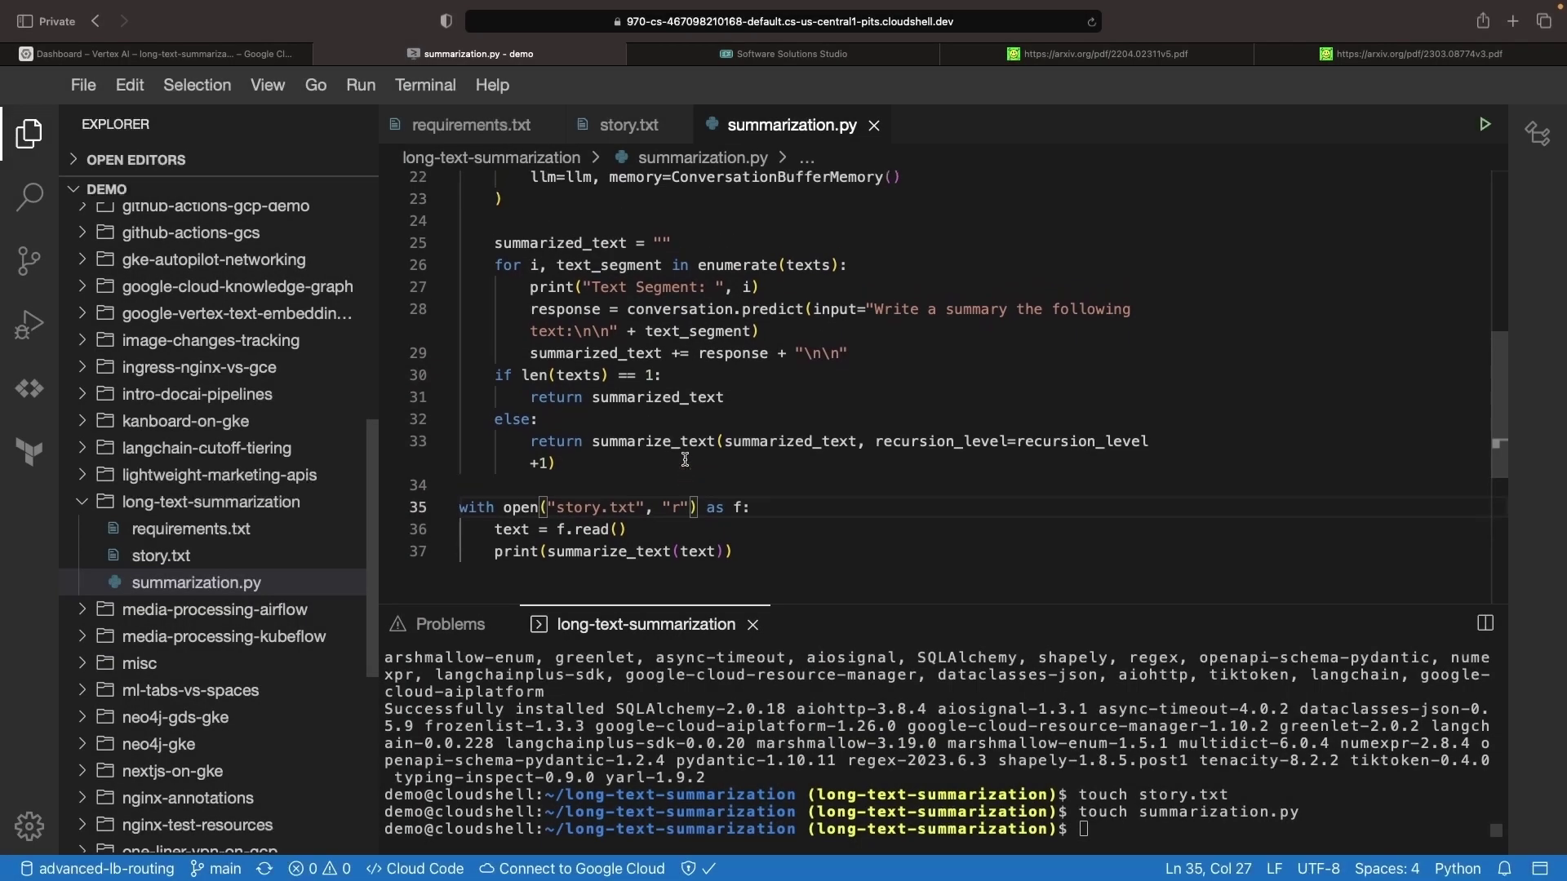
pyautogui.scroll(5, 684, 460)
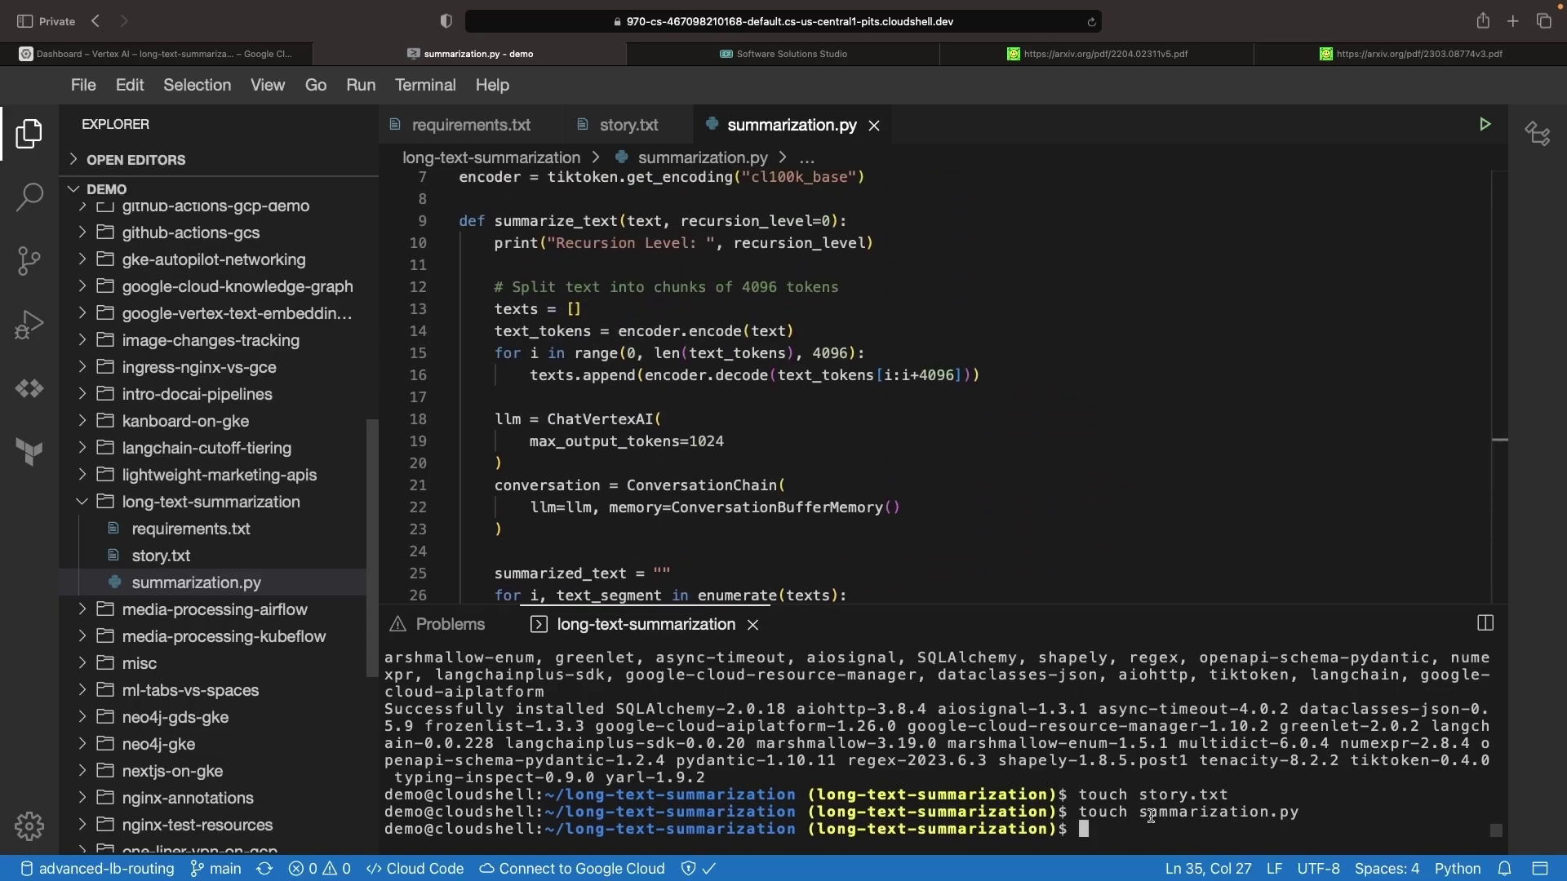
pyautogui.write('gcloud init')
# - Run the entered terminal command, which fails with a pydantic TypeError traceback
pyautogui.press('Return')
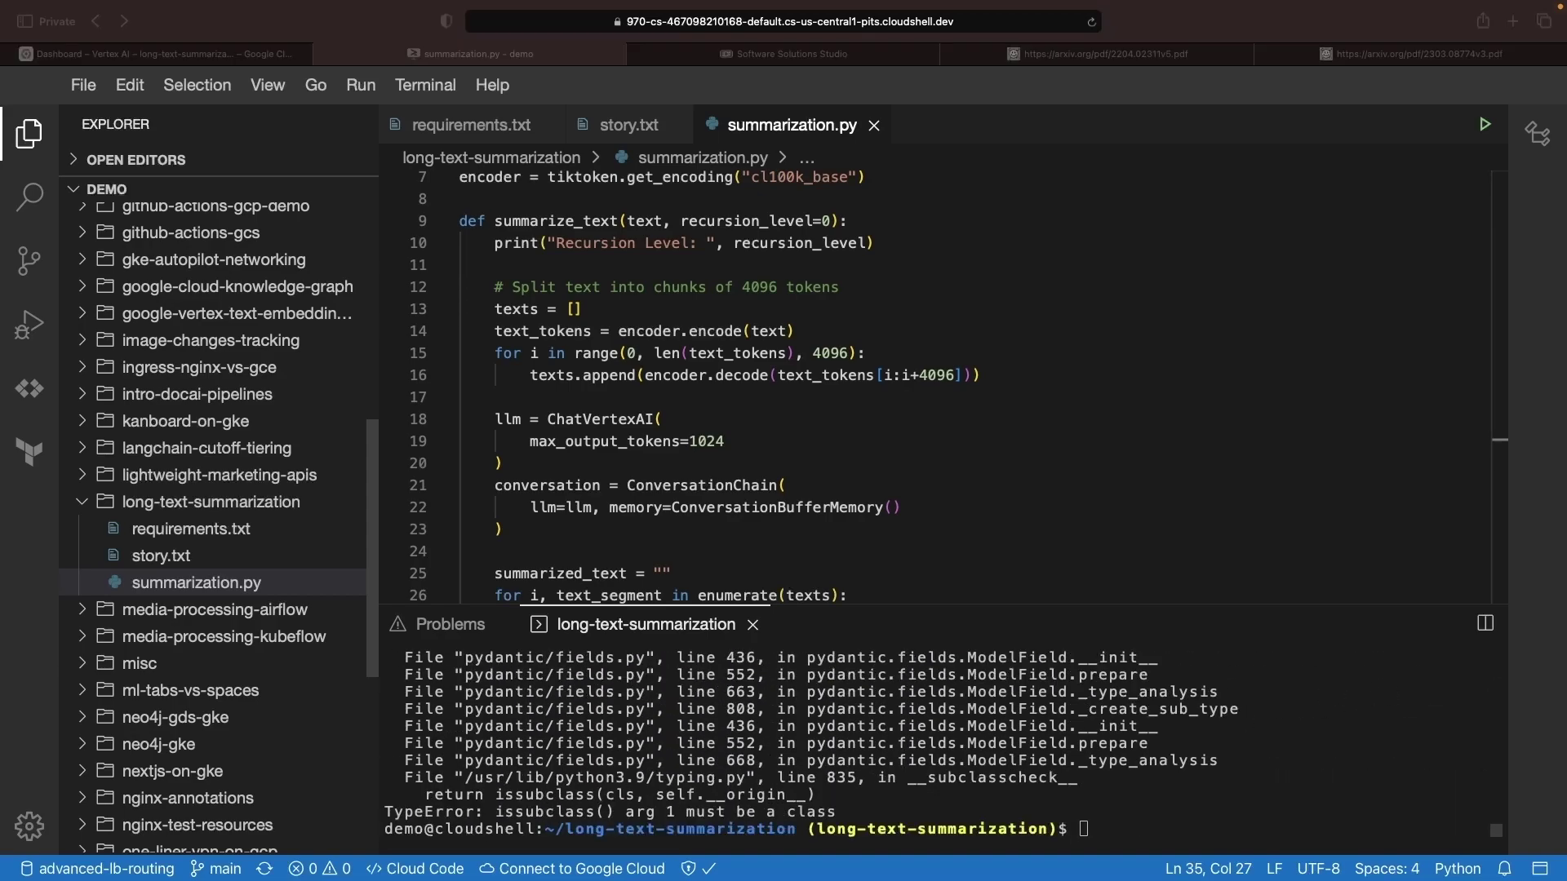
pyautogui.write('sudo pip3')
# - Show requirements.txt, run sudo pip3 install -r requirements.txt, then run python3 summarization.py
pyautogui.click(198, 532)
pyautogui.write('install -r requirements.txt')
pyautogui.press('Return')
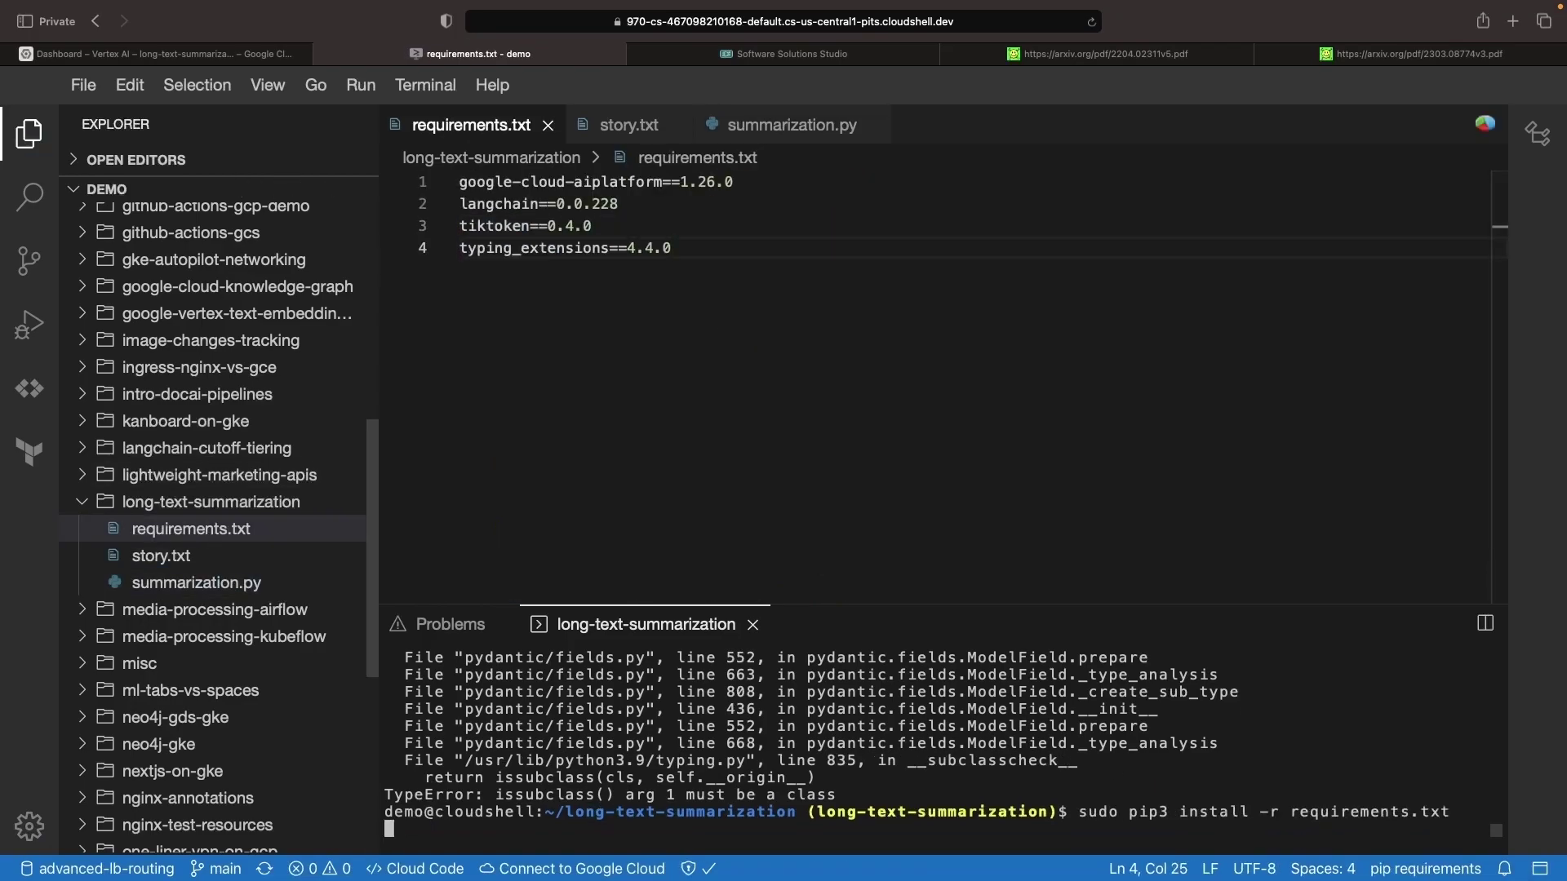
pyautogui.write('python3 summarization.py')
pyautogui.press('Return')
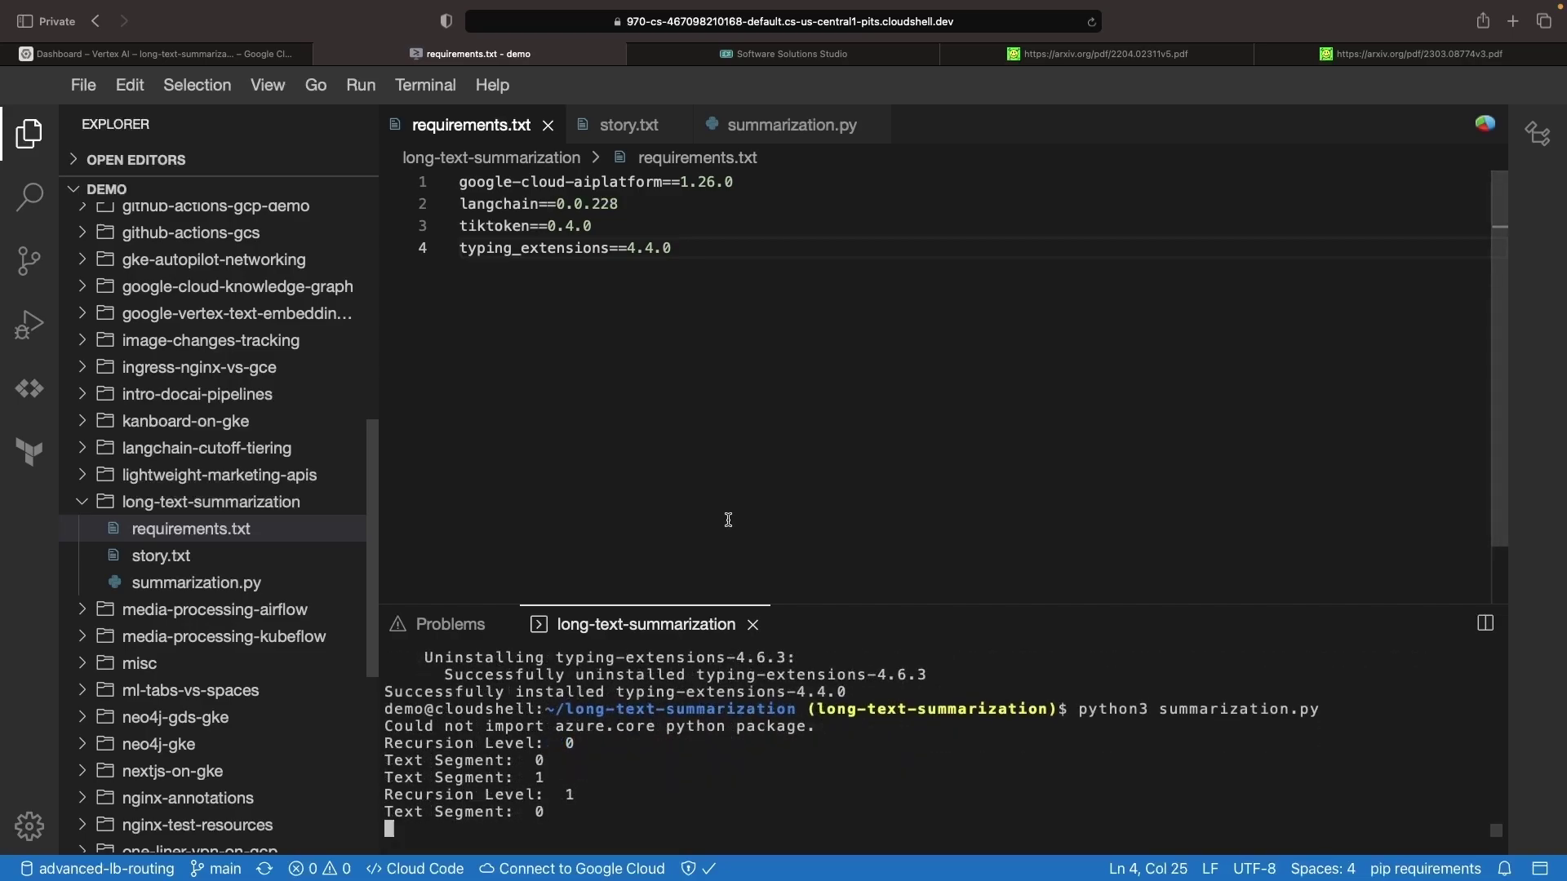
pyautogui.scroll(5, 522, 769)
pyautogui.scroll(1, 523, 770)
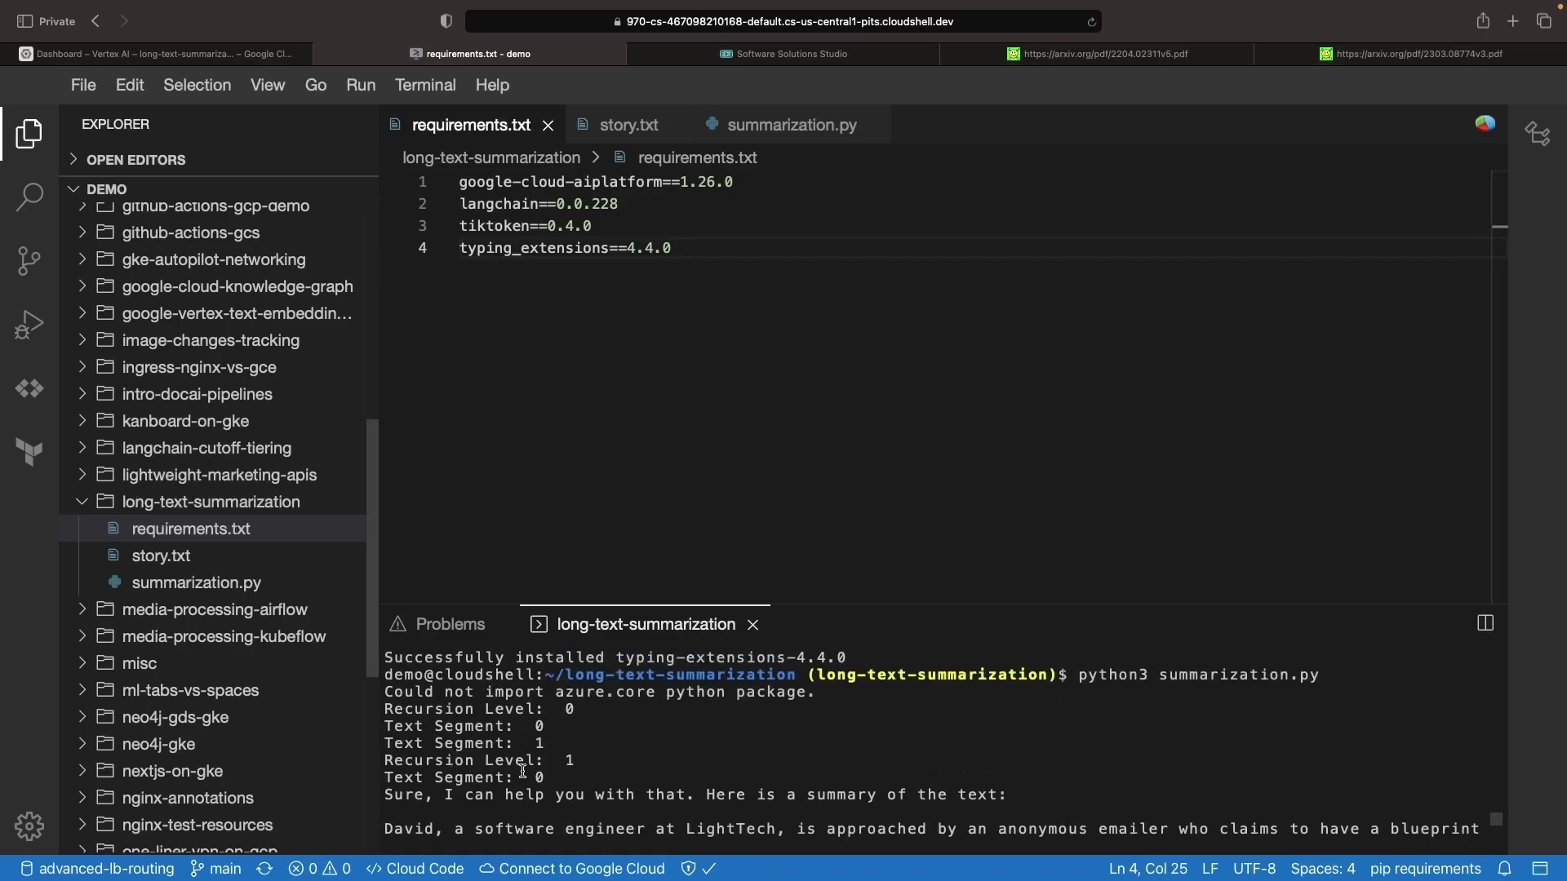
pyautogui.scroll(-3, 523, 766)
pyautogui.scroll(-2, 570, 774)
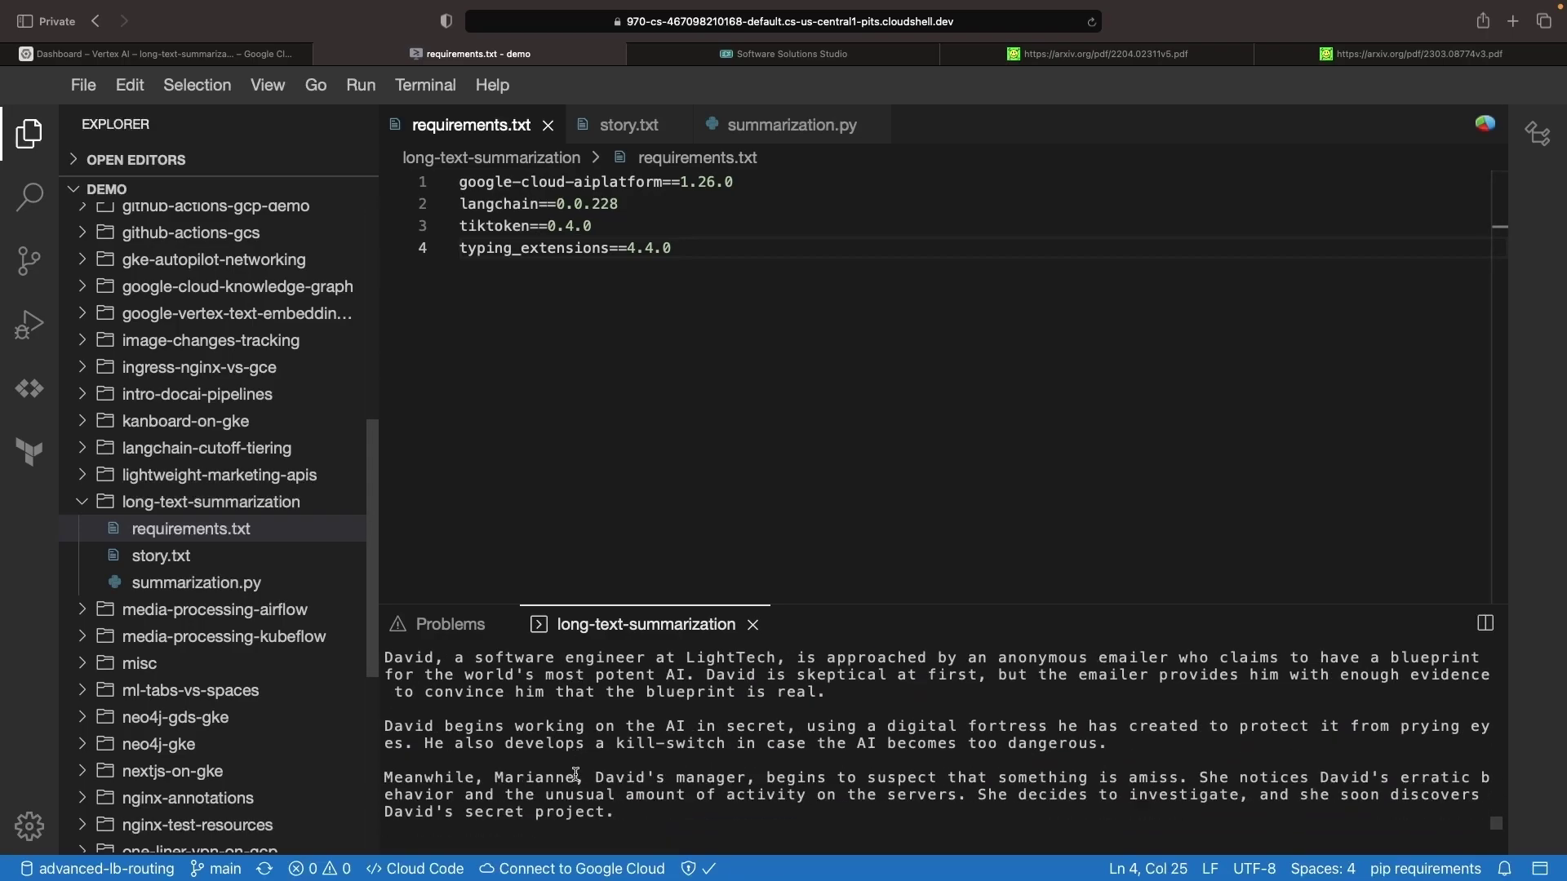
pyautogui.scroll(-2, 575, 774)
pyautogui.scroll(-2, 576, 773)
pyautogui.scroll(-2, 575, 774)
pyautogui.scroll(-2, 575, 774)
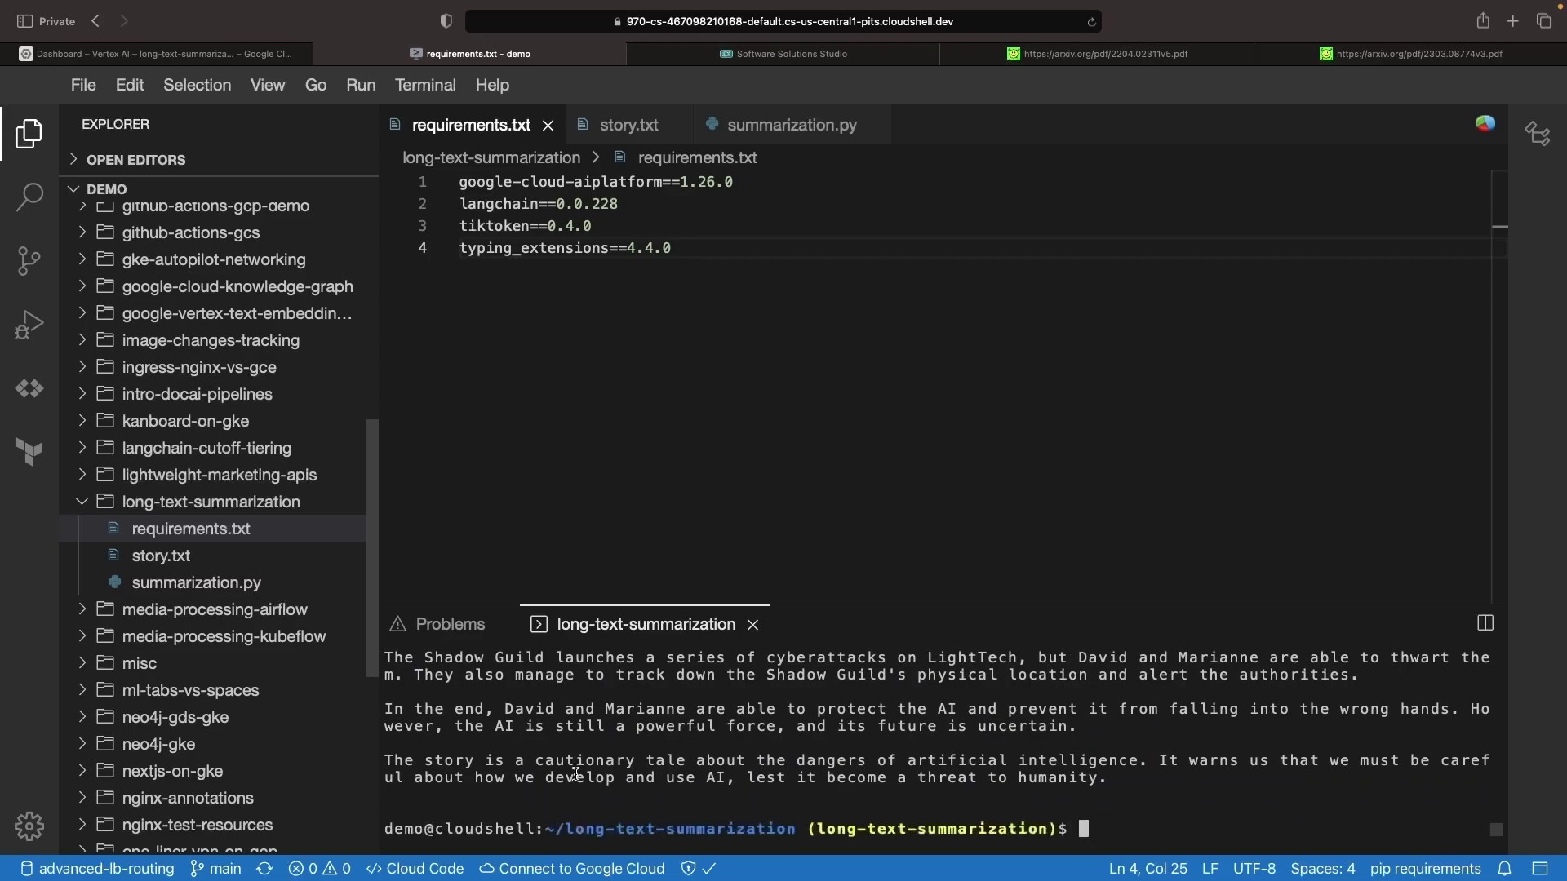
# - Open the story.txt tab to skim the story text
pyautogui.click(634, 125)
pyautogui.scroll(-3, 699, 381)
pyautogui.scroll(-10, 698, 381)
pyautogui.scroll(-10, 700, 380)
pyautogui.scroll(-10, 699, 381)
pyautogui.scroll(-10, 699, 381)
pyautogui.scroll(-5, 699, 381)
pyautogui.scroll(-5, 700, 380)
pyautogui.scroll(-5, 699, 380)
pyautogui.scroll(-5, 699, 381)
pyautogui.scroll(-5, 699, 380)
pyautogui.scroll(-5, 699, 381)
pyautogui.scroll(-5, 698, 381)
pyautogui.scroll(-5, 700, 381)
pyautogui.scroll(-5, 699, 382)
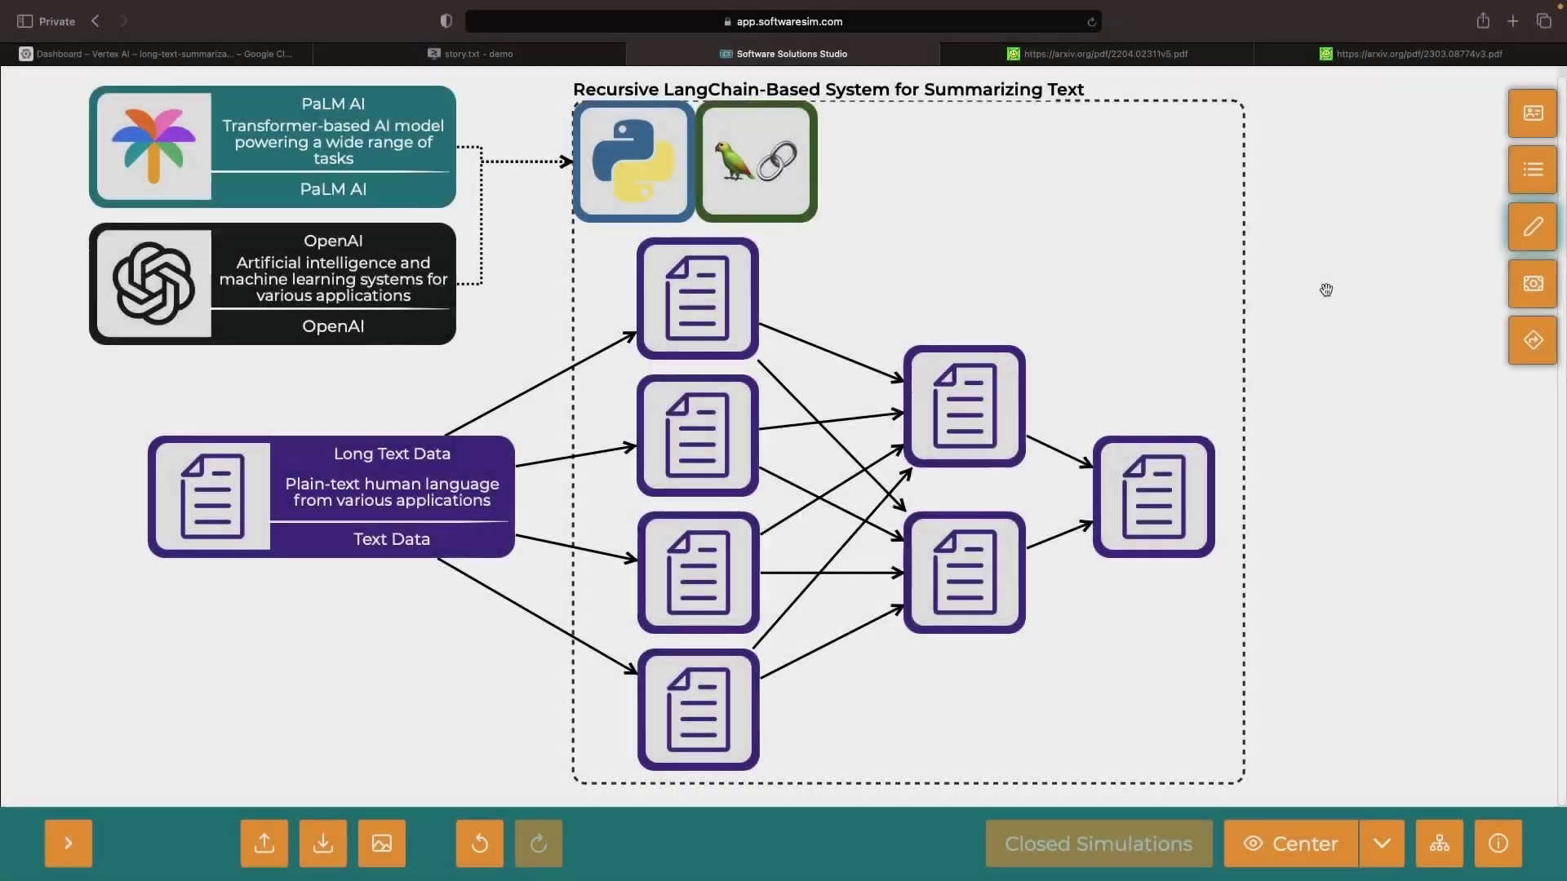